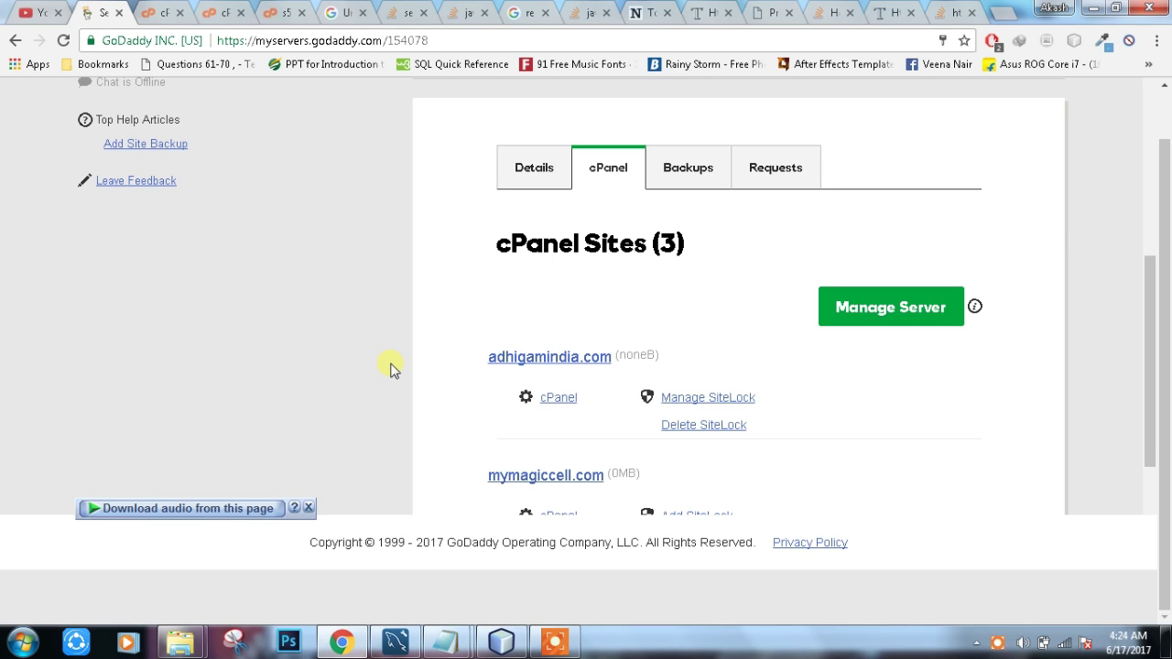
Step: From the akash account menu, open My Products in a new browser tab
scroll(392, 368, up, 3)
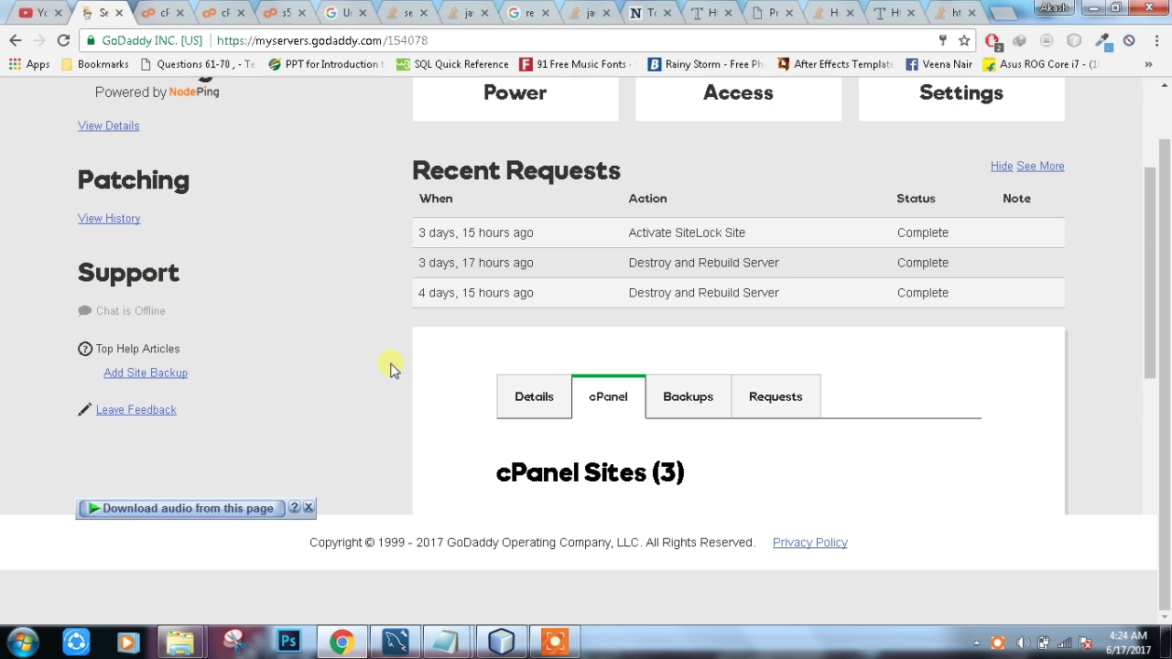
scroll(302, 229, up, 4)
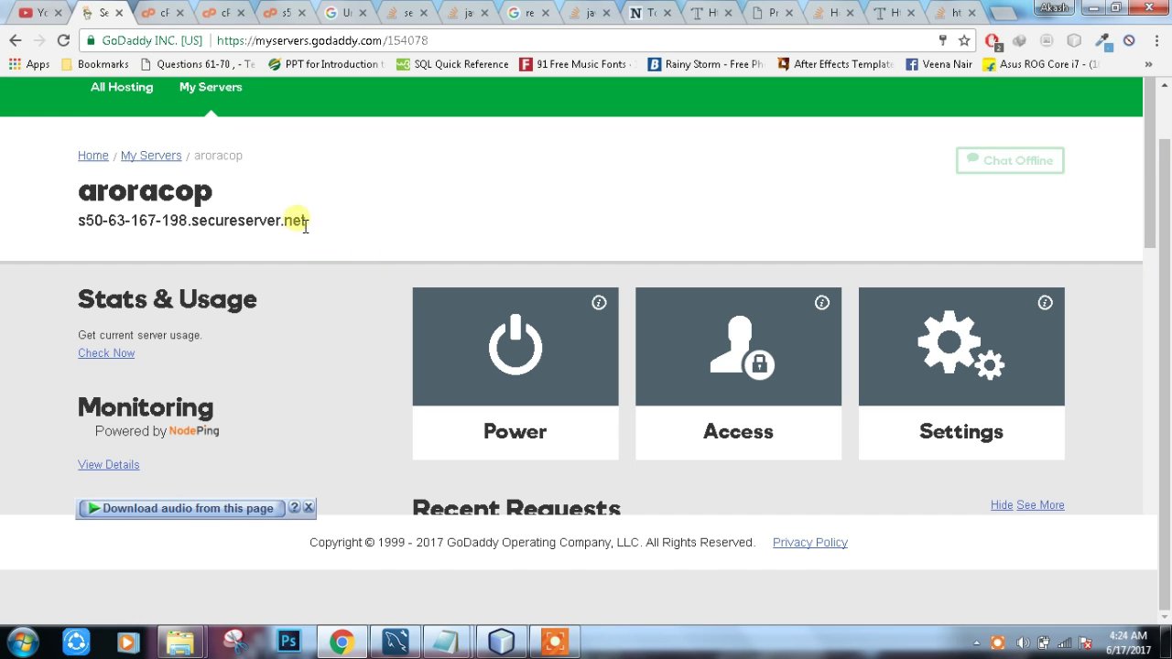
scroll(296, 257, up, 1)
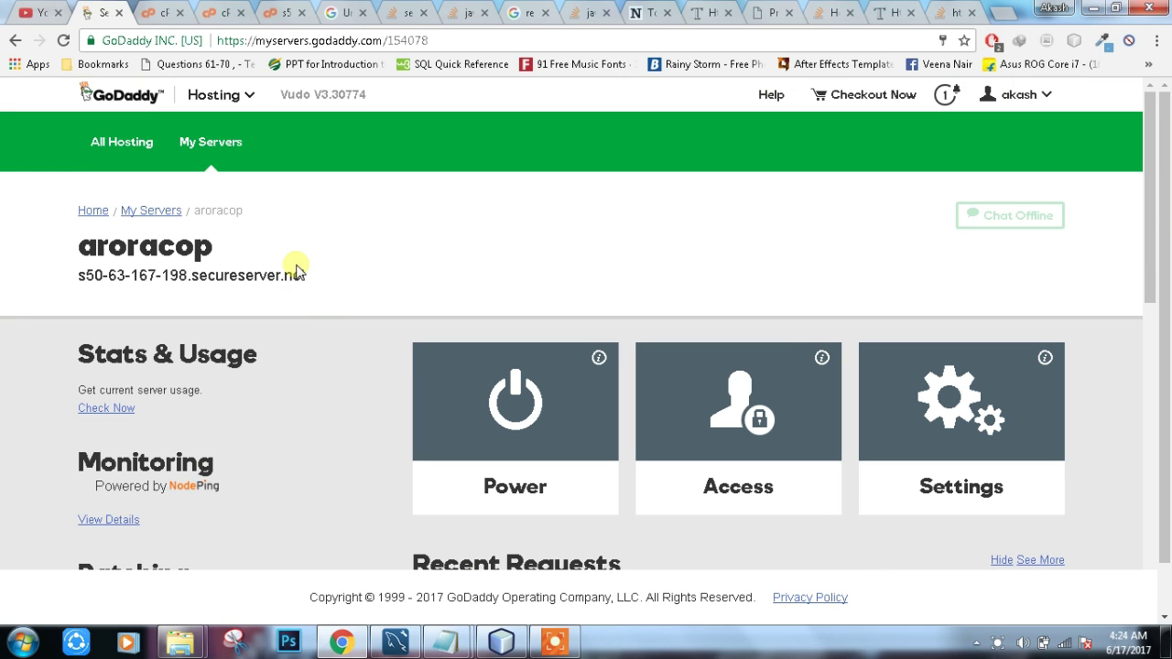
click(1030, 107)
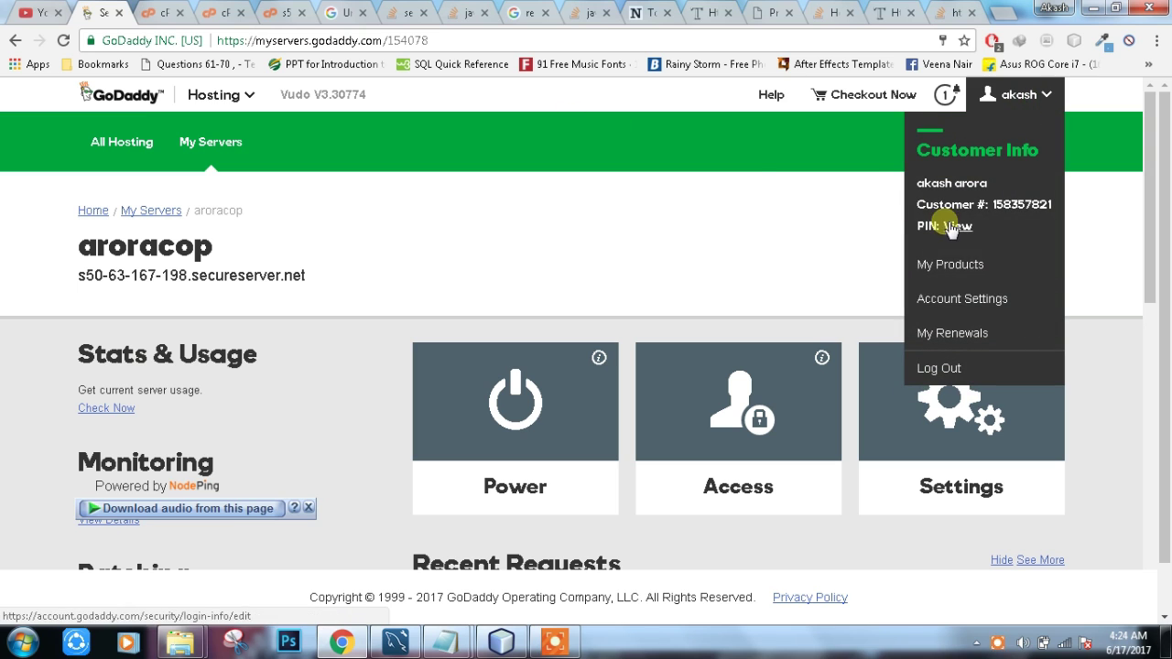
click(458, 179)
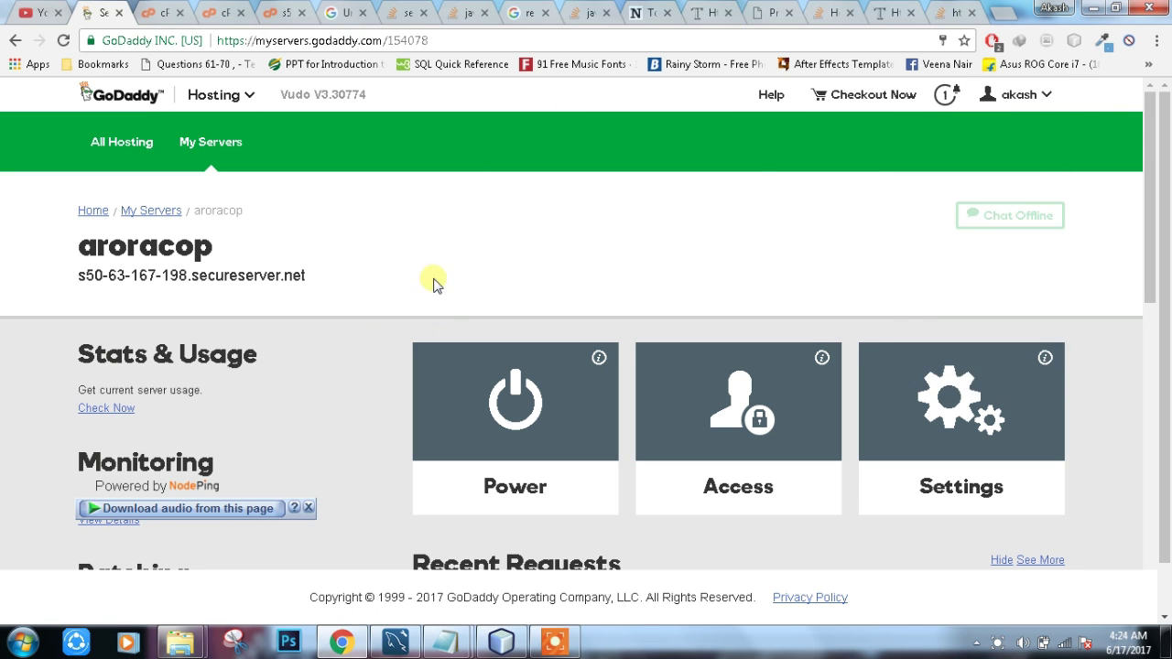
scroll(394, 283, down, 2)
scroll(394, 283, up, 2)
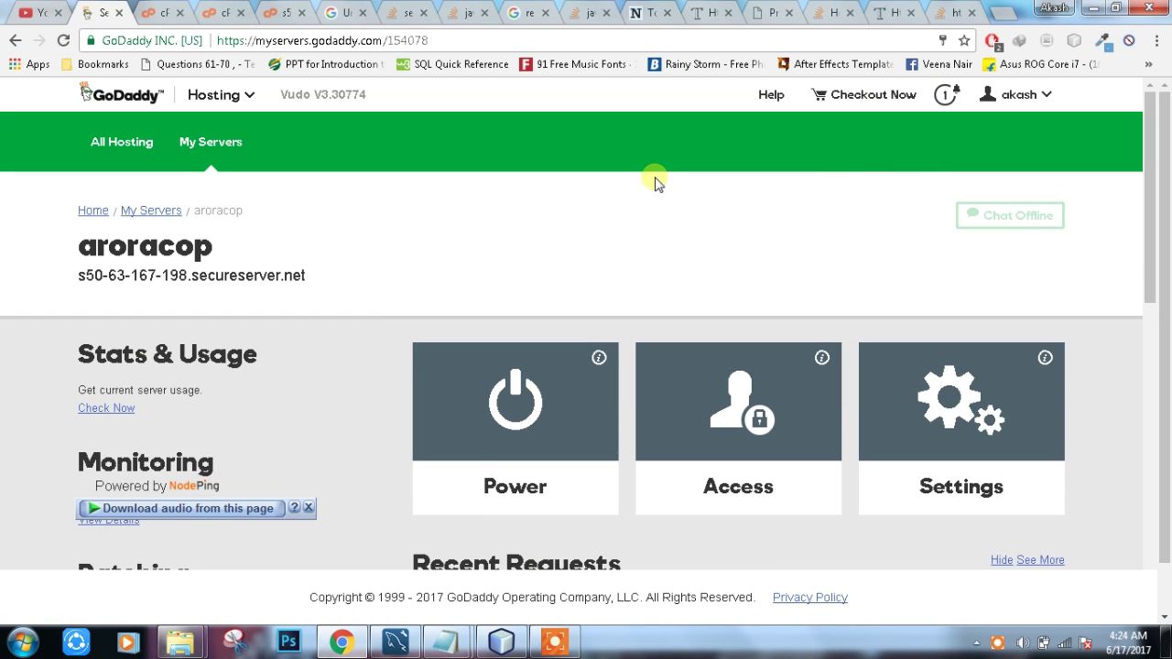
click(1037, 97)
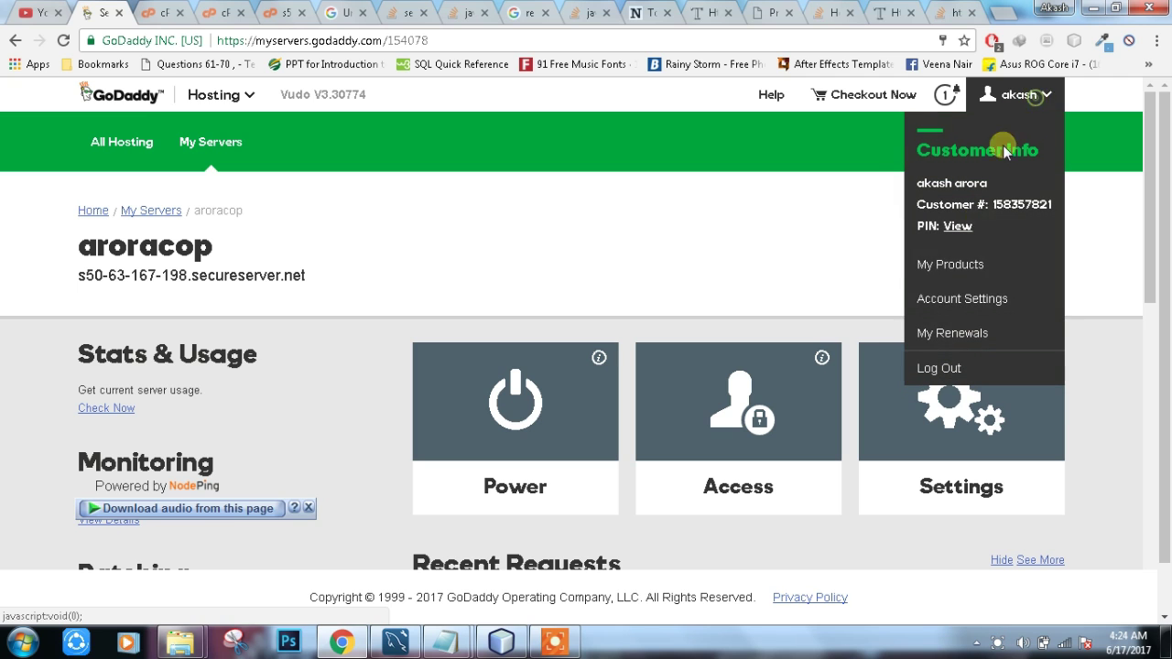
right_click(926, 265)
click(962, 283)
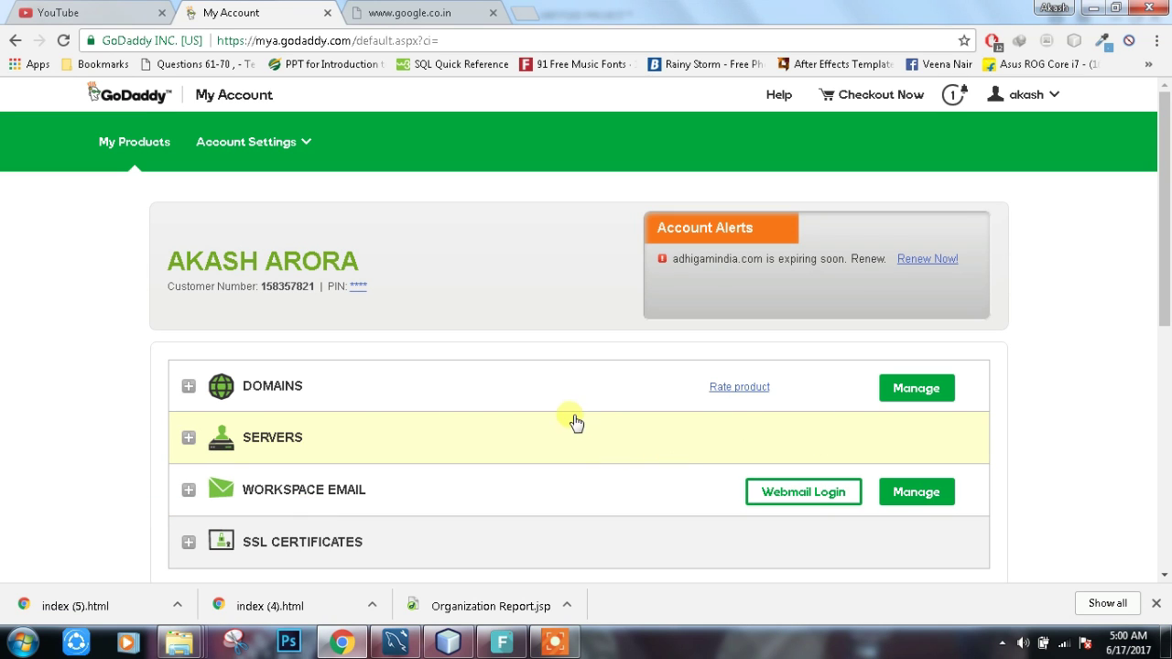
Step: Open the Domain Manager and show the gear settings menu on the adhigamindia.com card
click(919, 387)
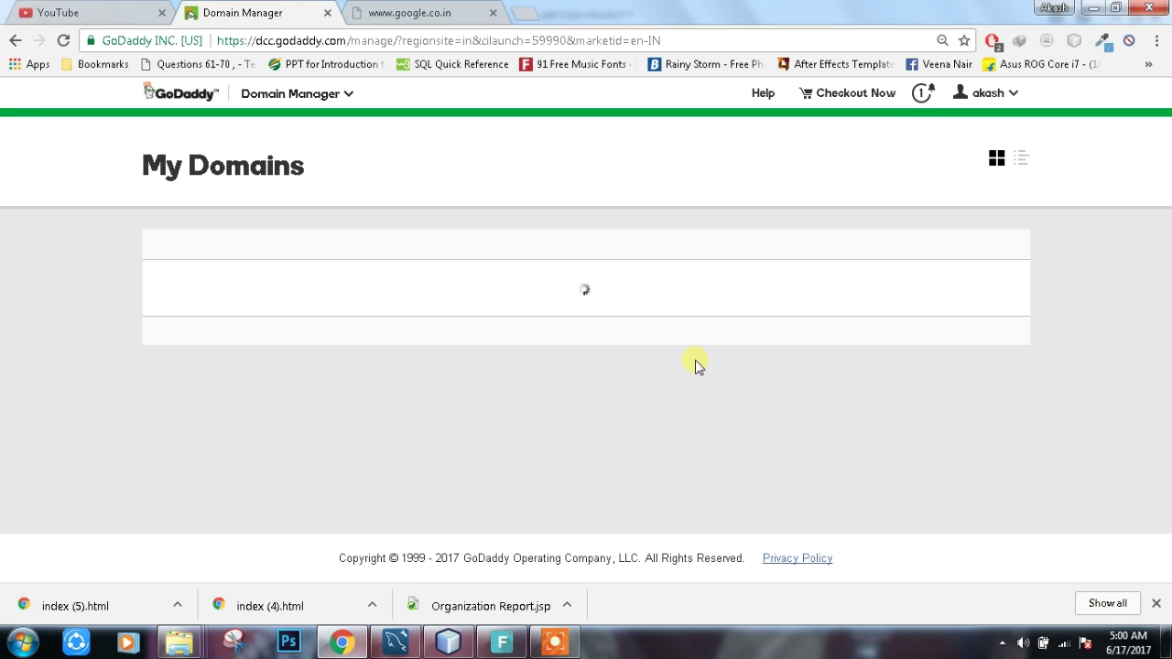
scroll(486, 354, down, 2)
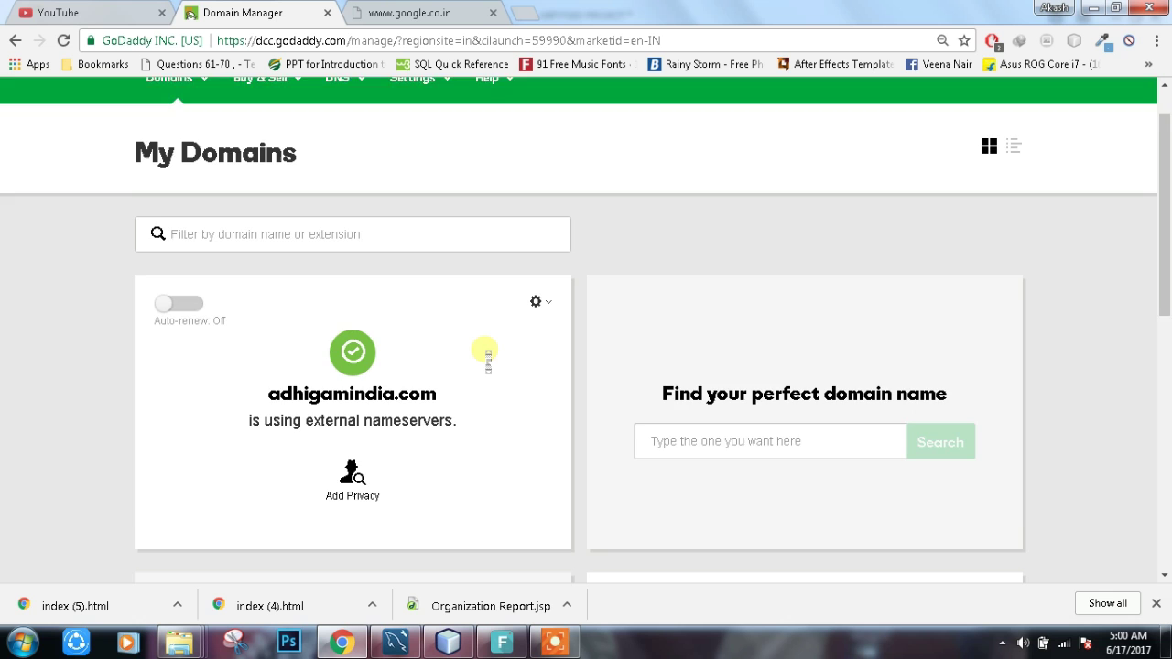
scroll(487, 354, down, 7)
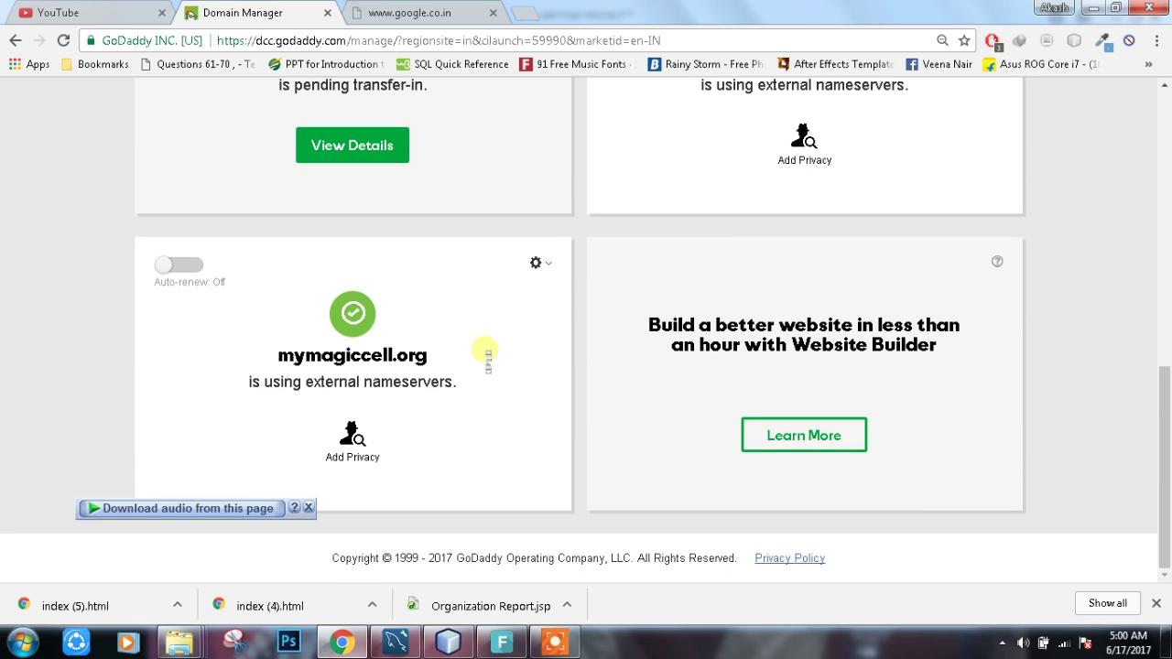
scroll(486, 353, up, 3)
scroll(486, 353, up, 2)
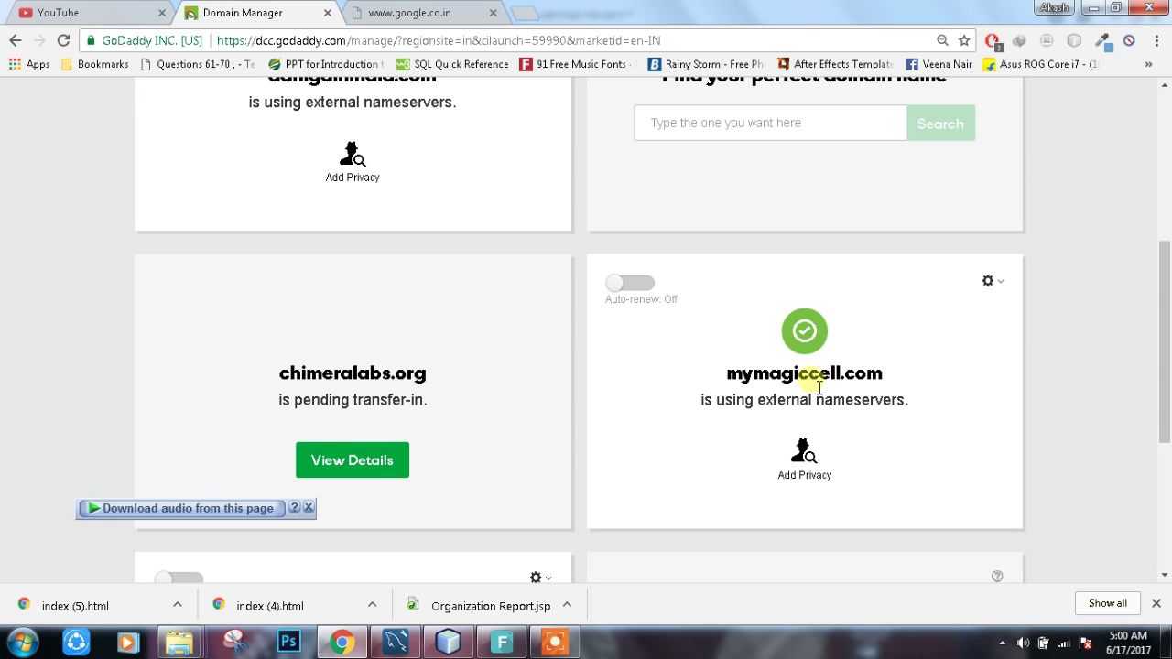
scroll(812, 381, up, 2)
click(550, 129)
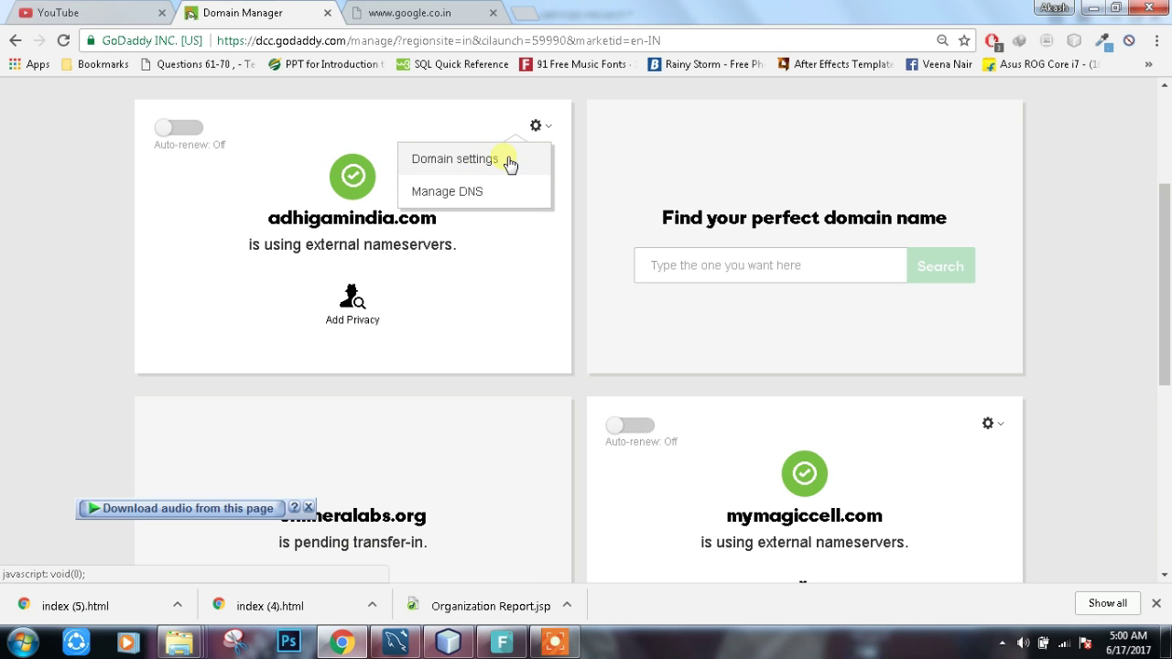
Step: Open DNS management for adhigamindia.com and go to its Host names list
click(441, 195)
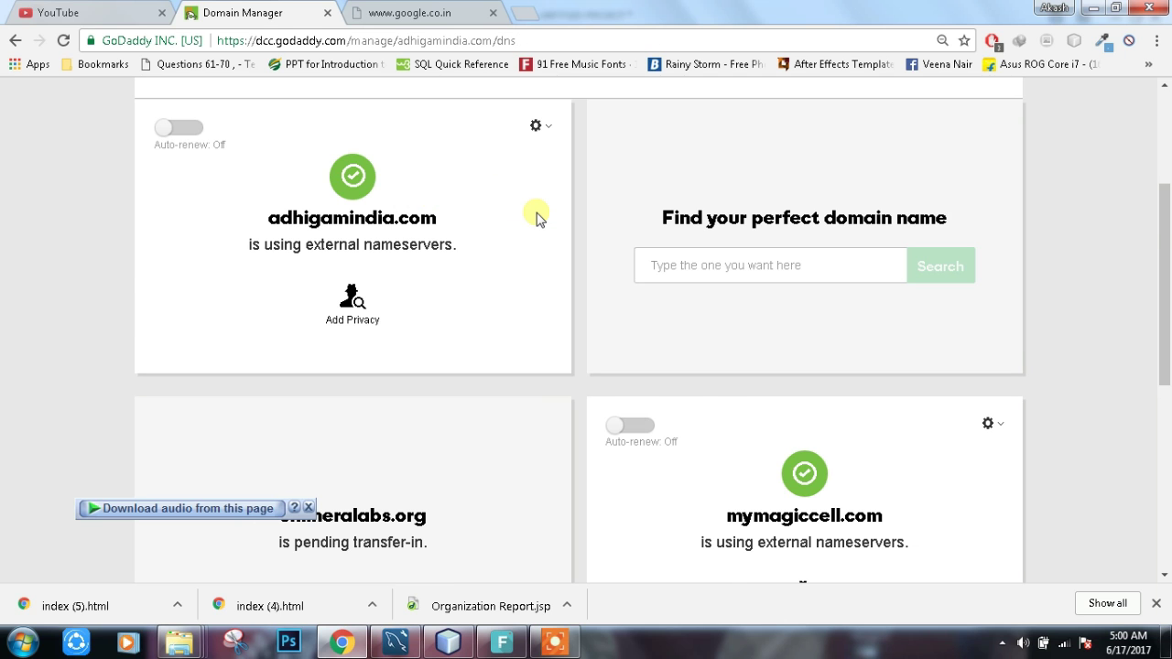
scroll(537, 216, down, 3)
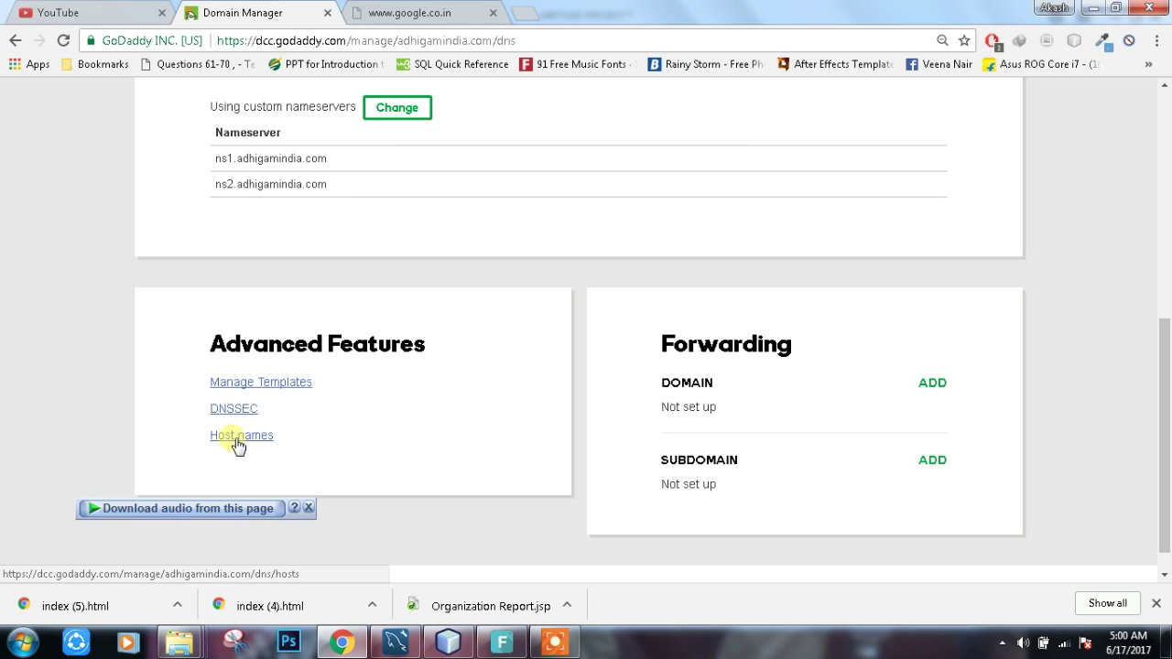
click(238, 439)
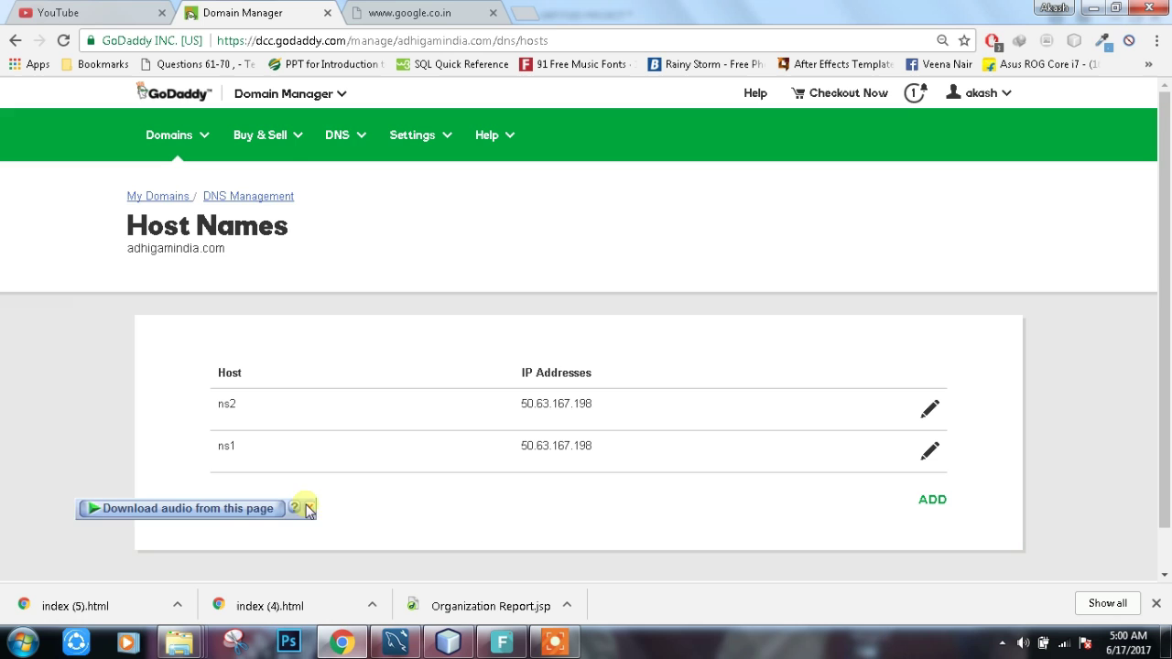
click(309, 509)
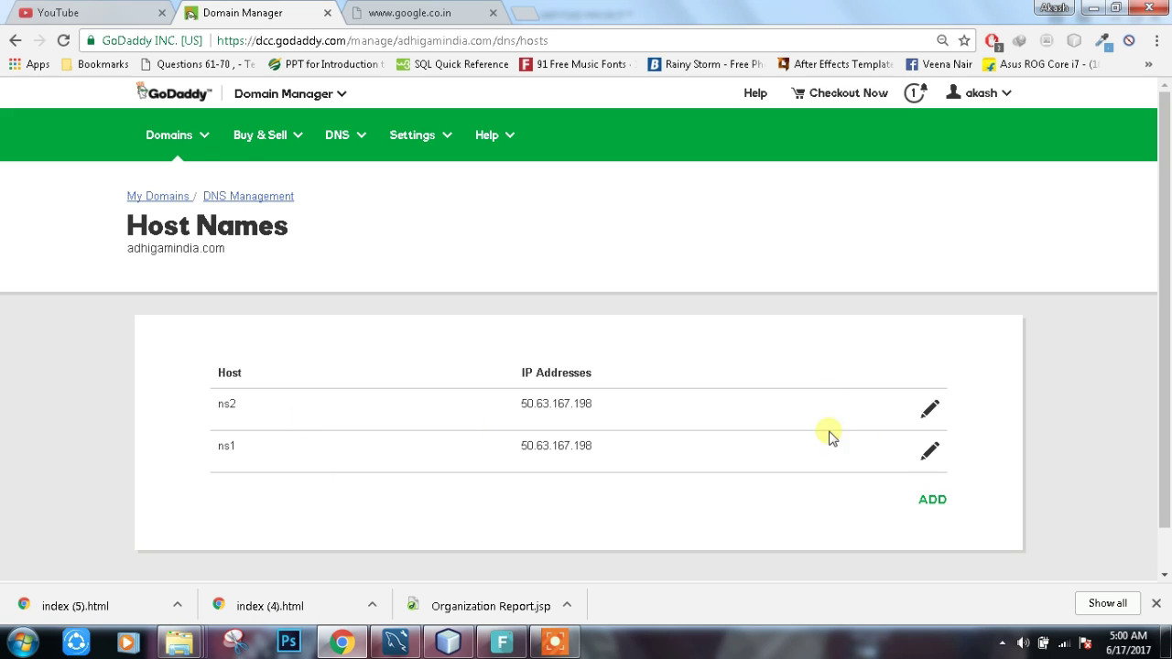
Step: Start a new host ns1, copy ns2's IP 50.63.167.198, then cancel the new entry
click(932, 508)
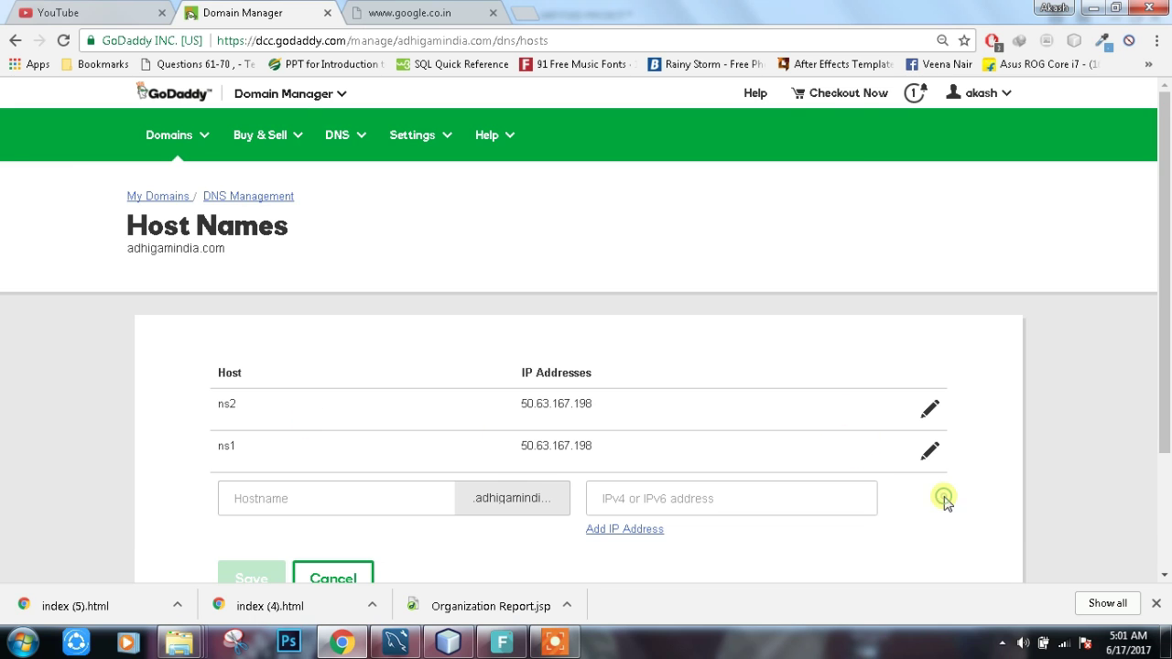
click(314, 492)
text(ns1)
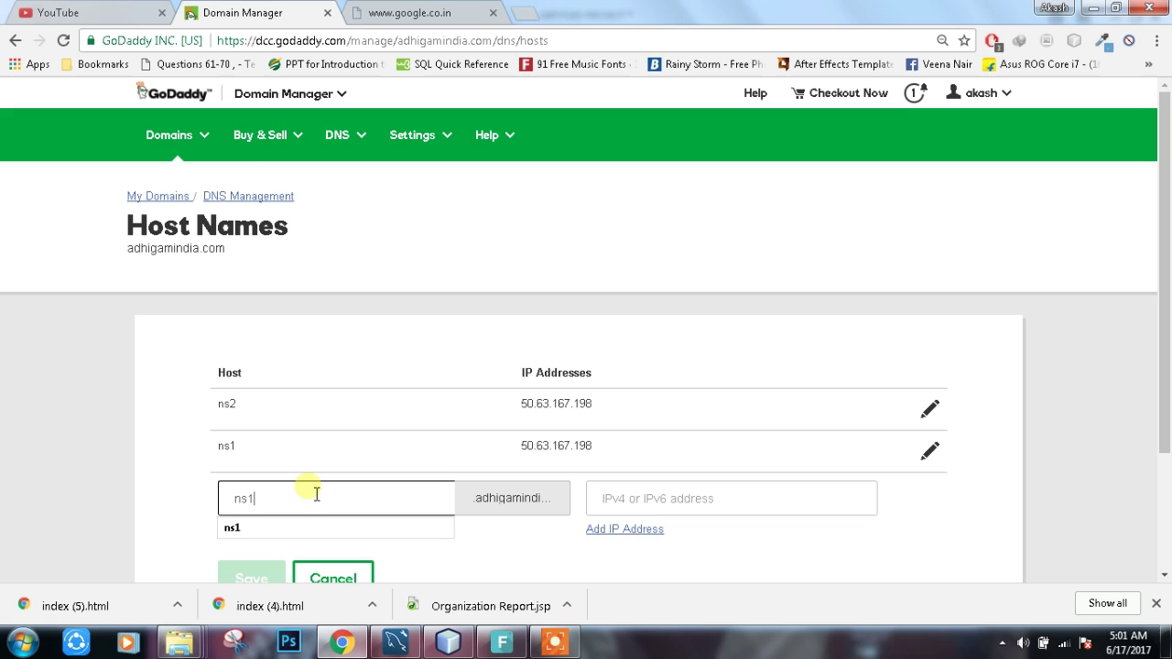
click(656, 511)
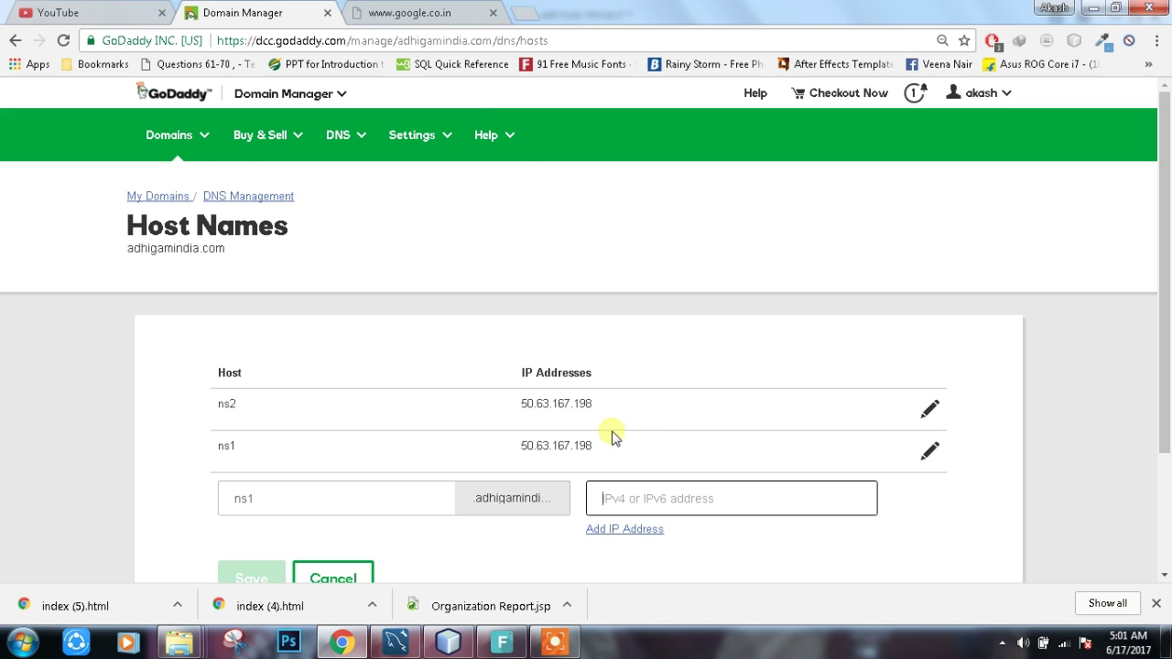
drag(605, 414, 497, 412)
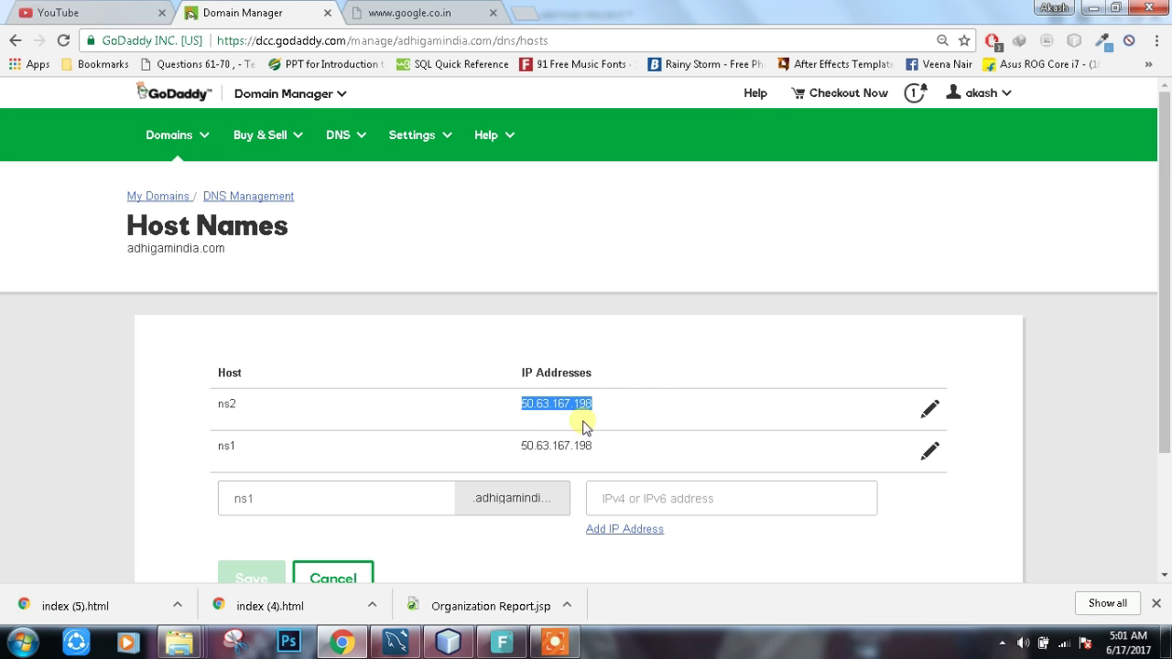
scroll(357, 513, down, 1)
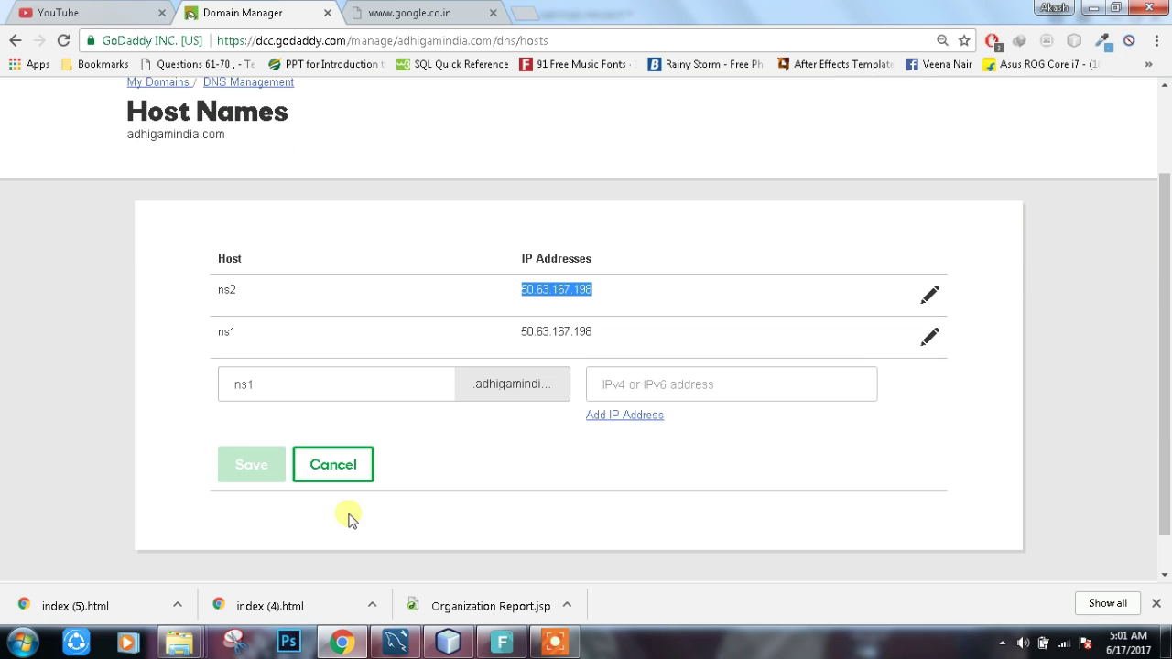
click(322, 467)
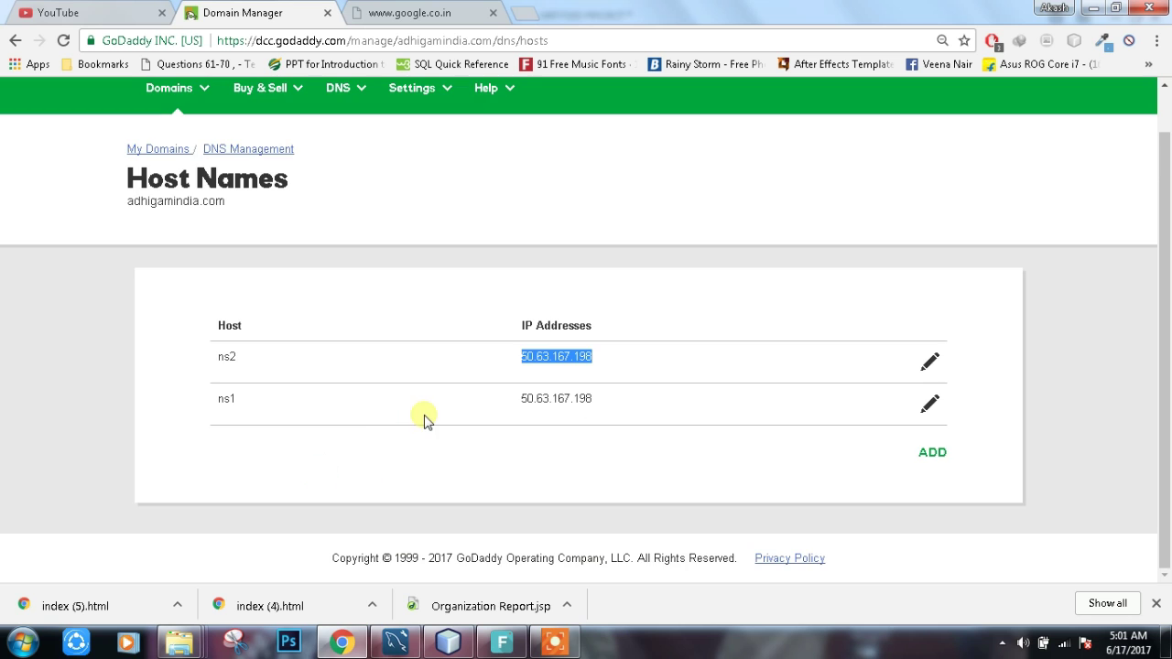
scroll(403, 183, up, 1)
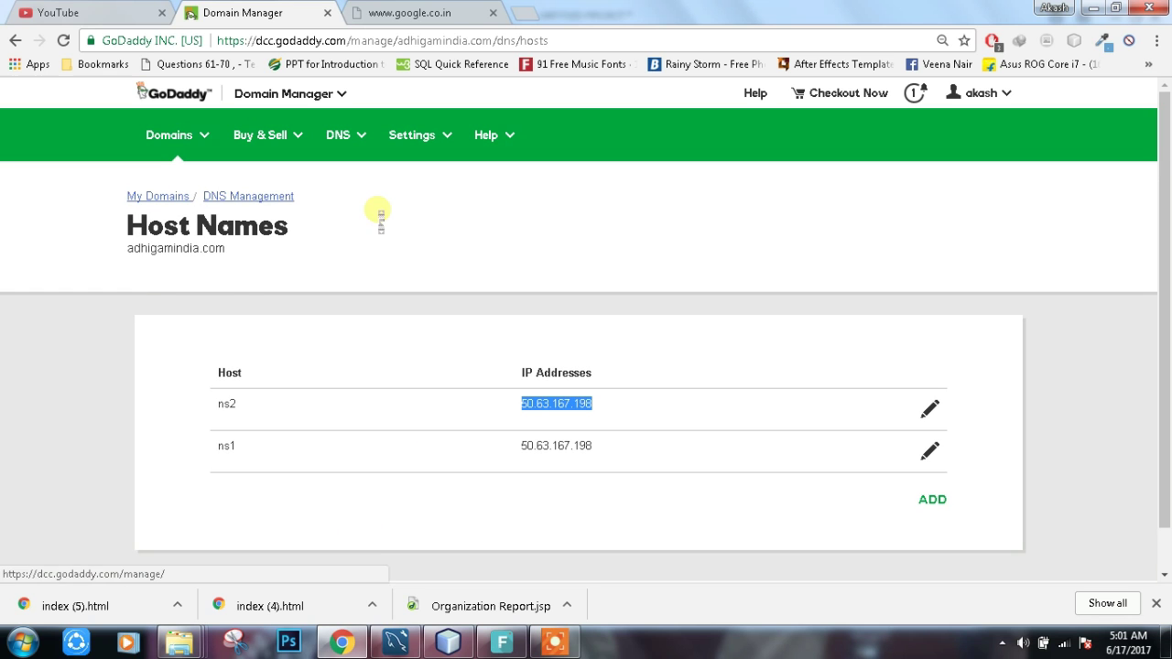
Step: Edit Nameservers, toggle the type to Default and back to Custom, then cancel unchanged
click(224, 197)
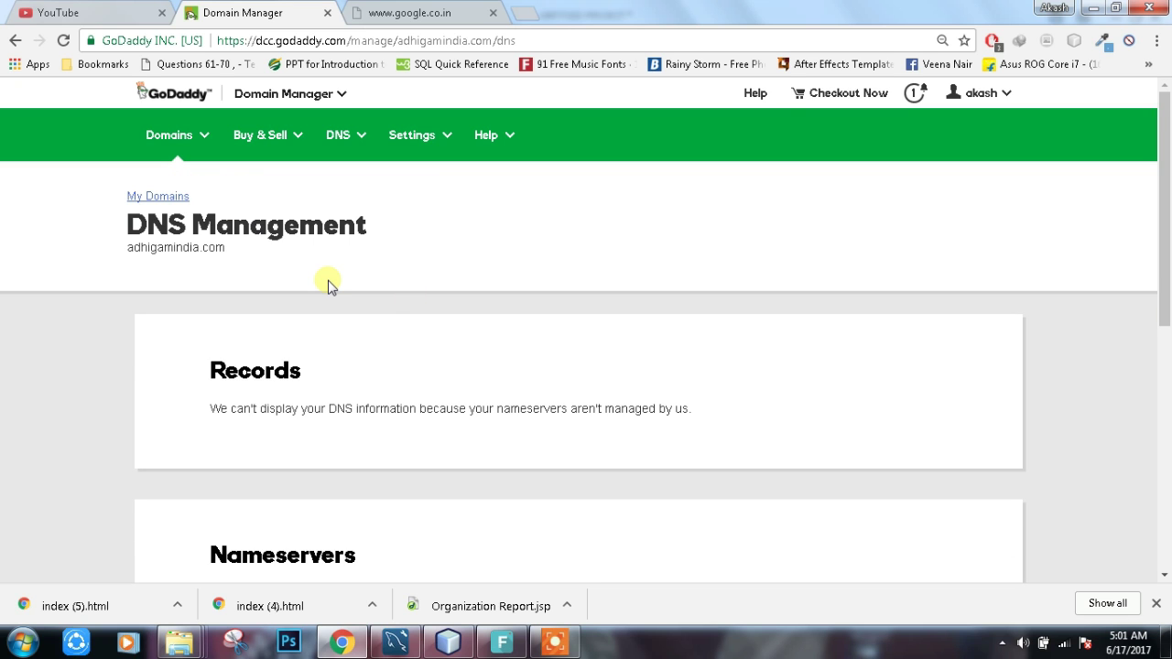
scroll(331, 285, down, 3)
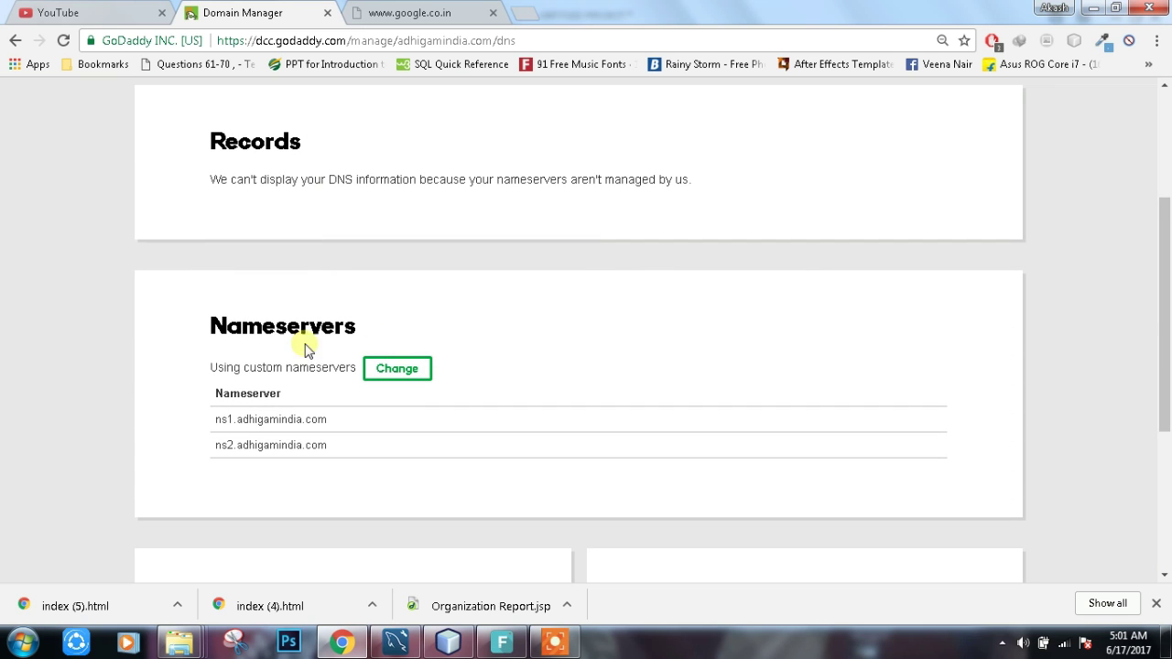
drag(205, 326, 383, 327)
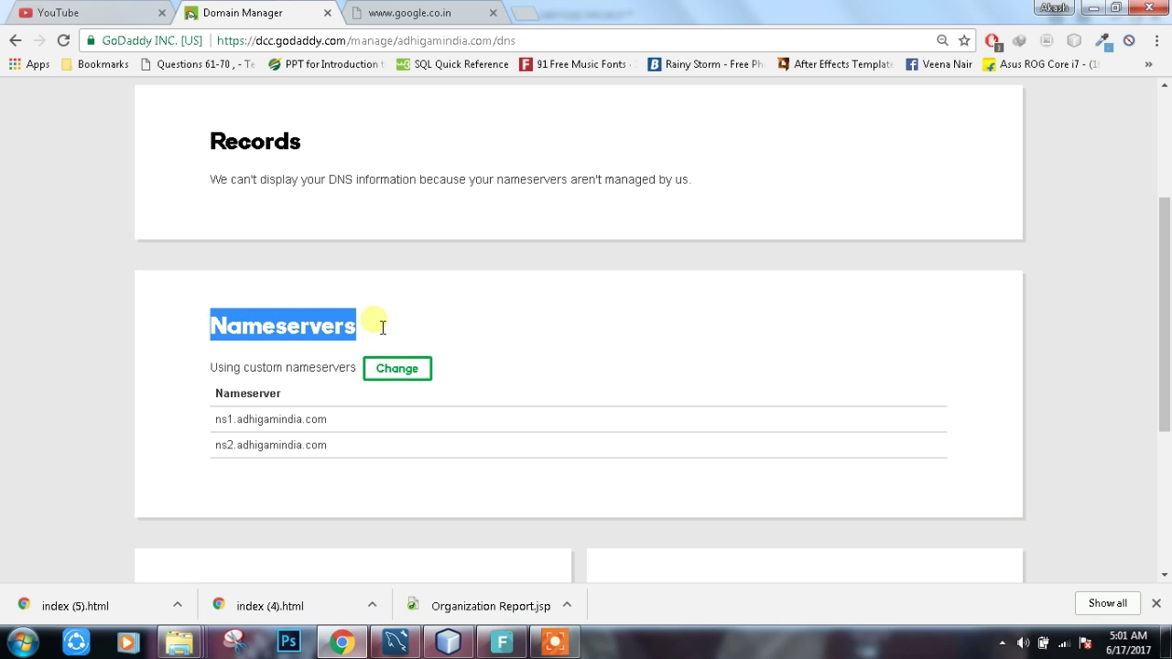
click(394, 368)
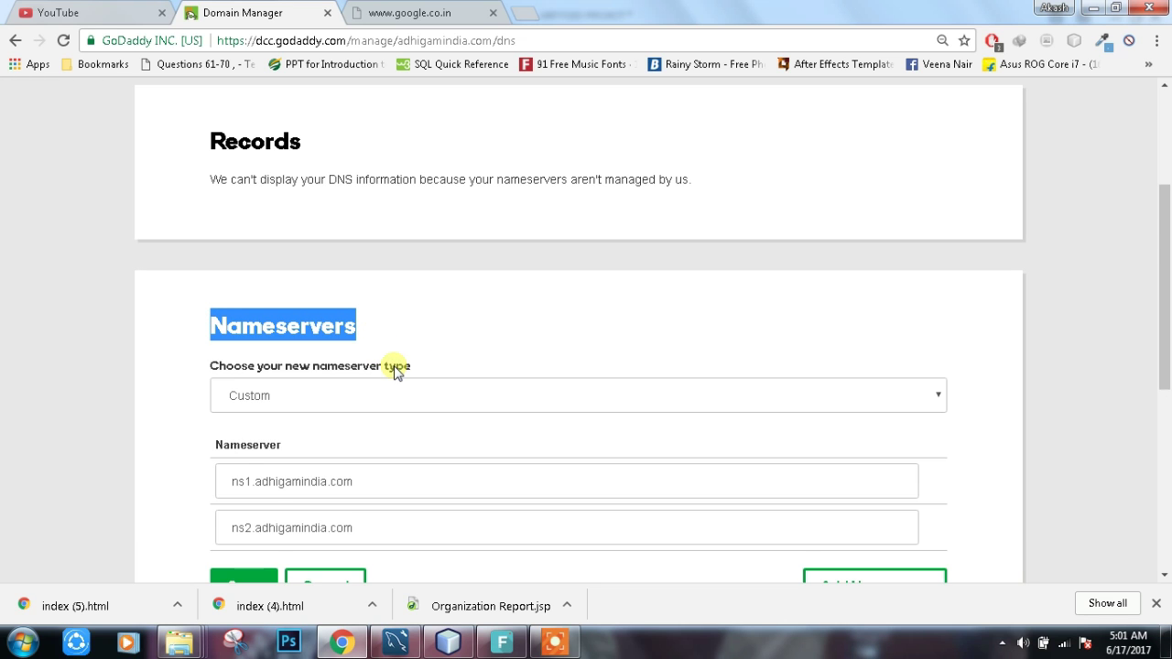
scroll(398, 371, down, 2)
scroll(347, 316, up, 1)
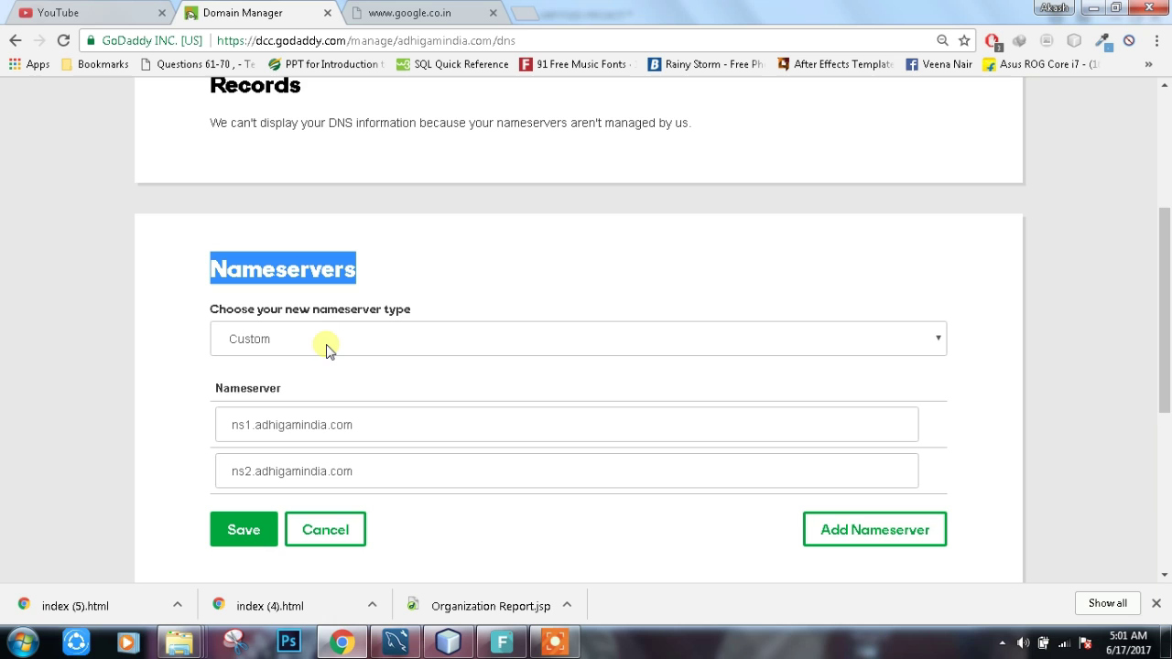
click(327, 340)
click(322, 364)
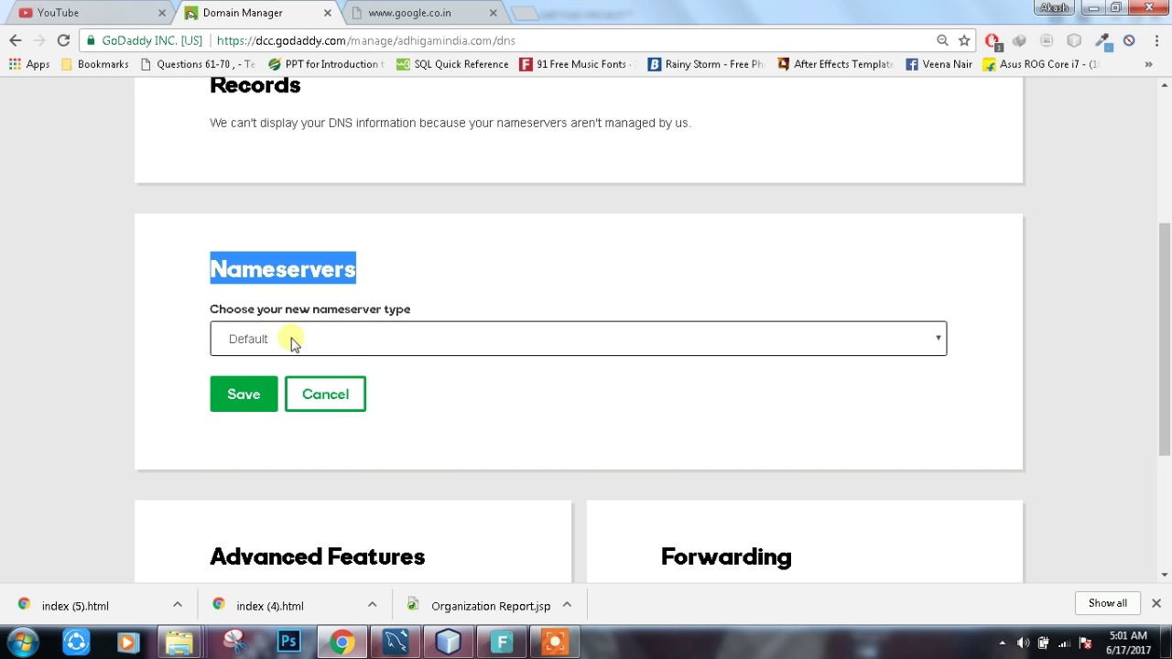
click(302, 330)
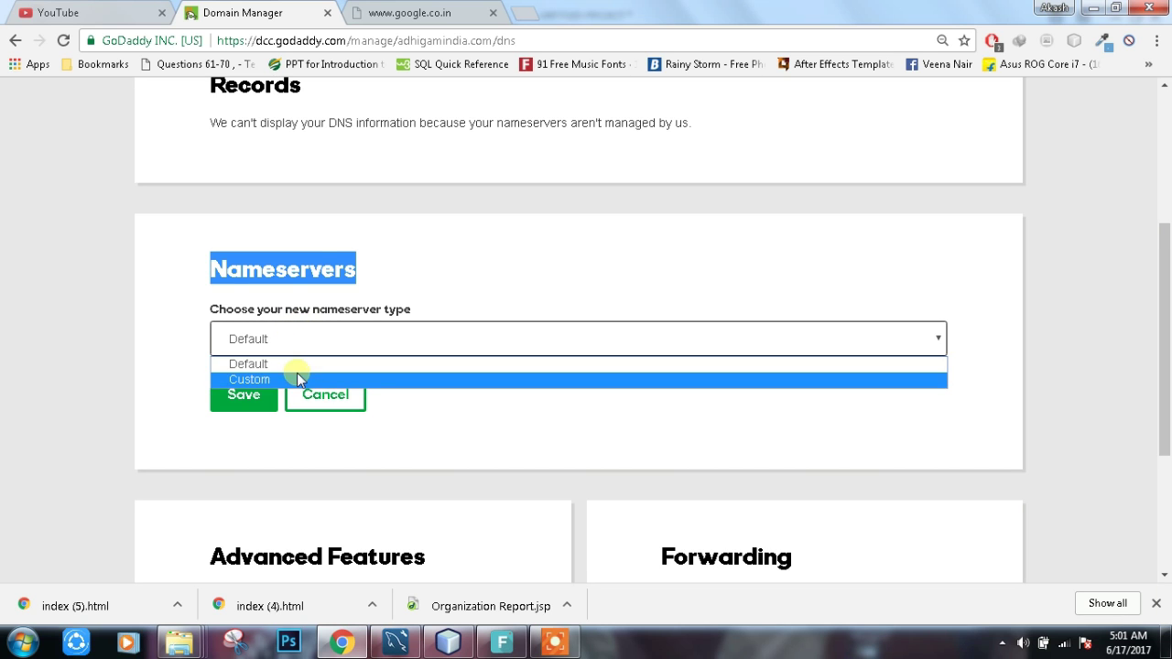
click(296, 378)
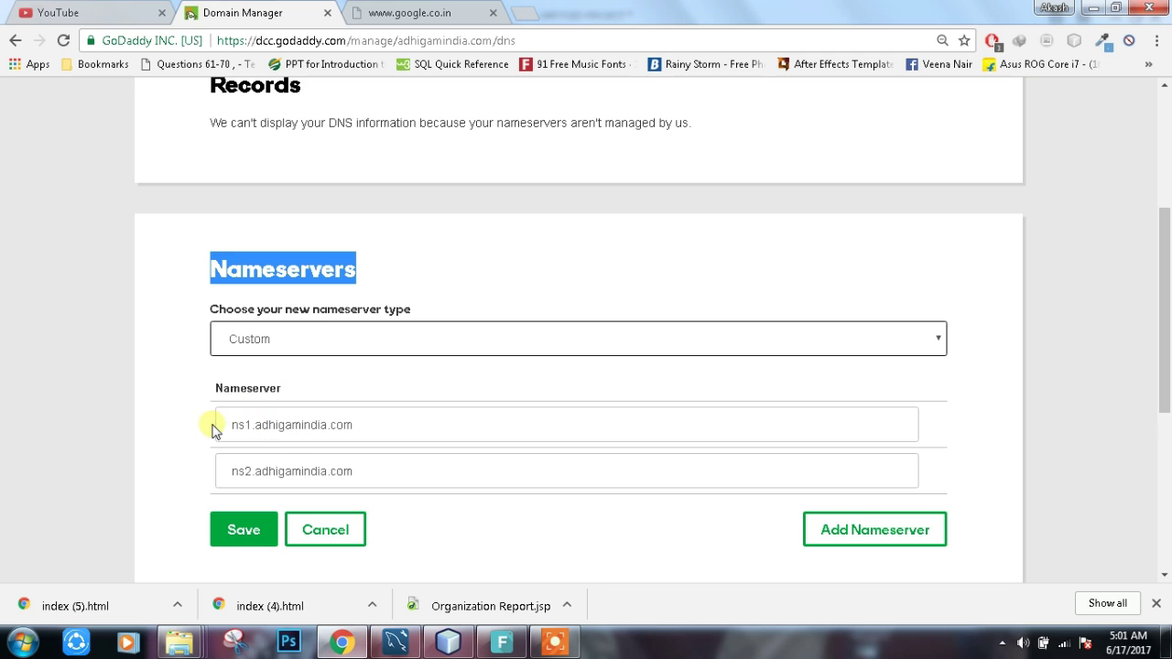
drag(231, 431, 382, 436)
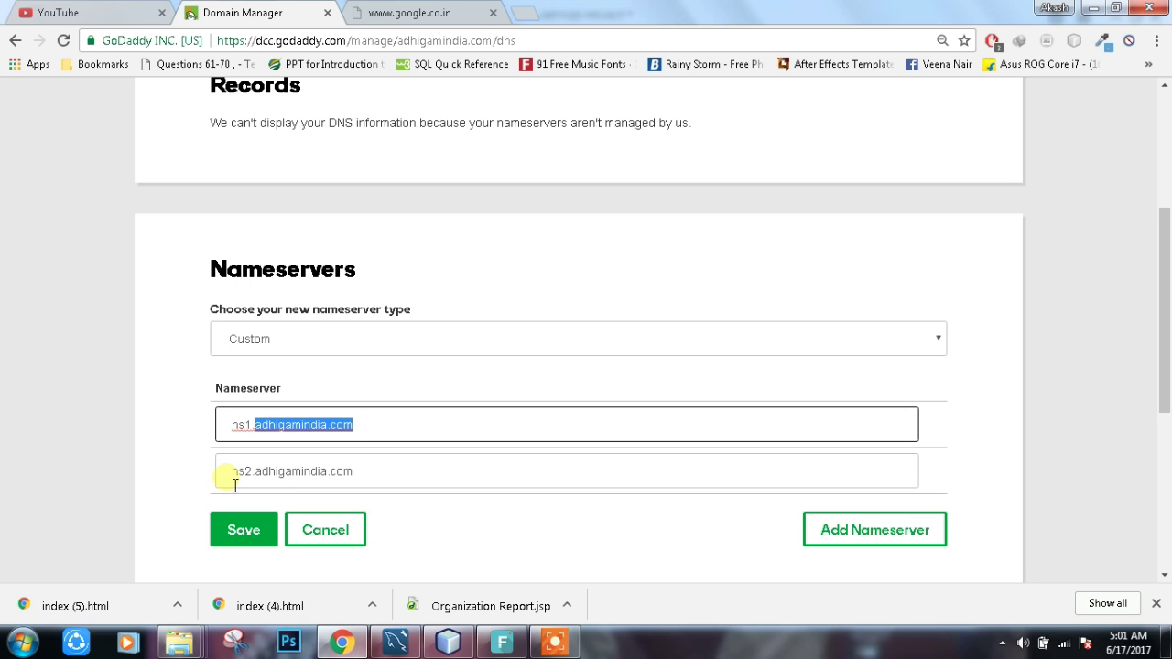
drag(255, 473, 416, 478)
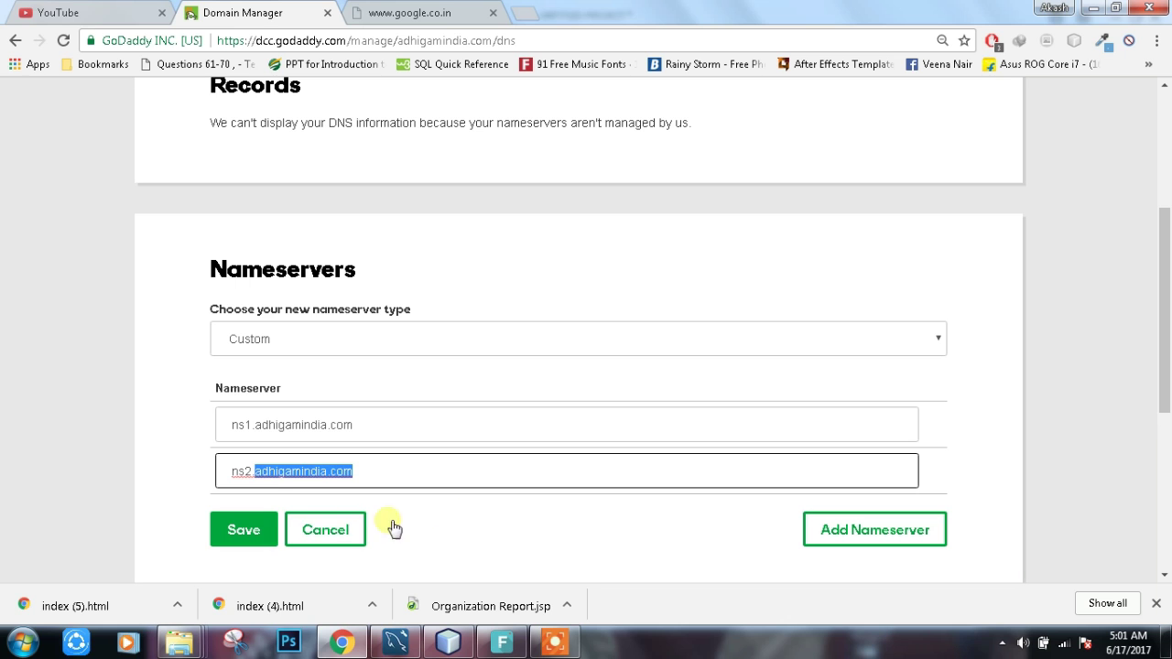
click(333, 518)
Step: Go to My Products from the account menu and expand the Servers group
scroll(436, 345, down, 2)
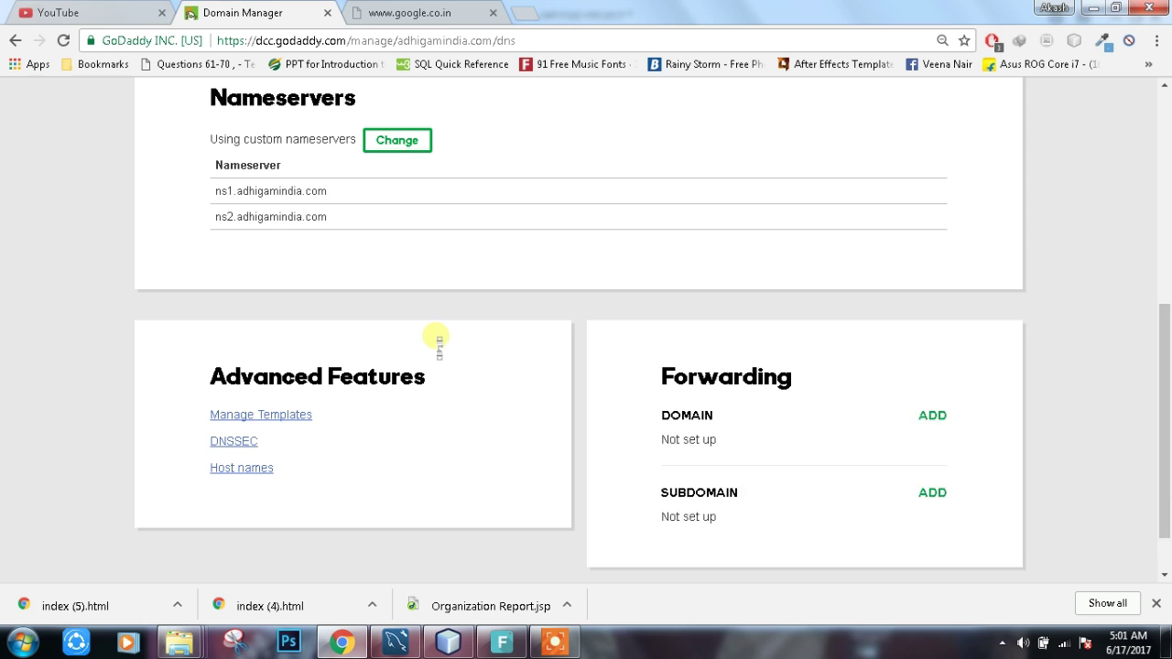
scroll(440, 346, down, 1)
scroll(450, 341, up, 2)
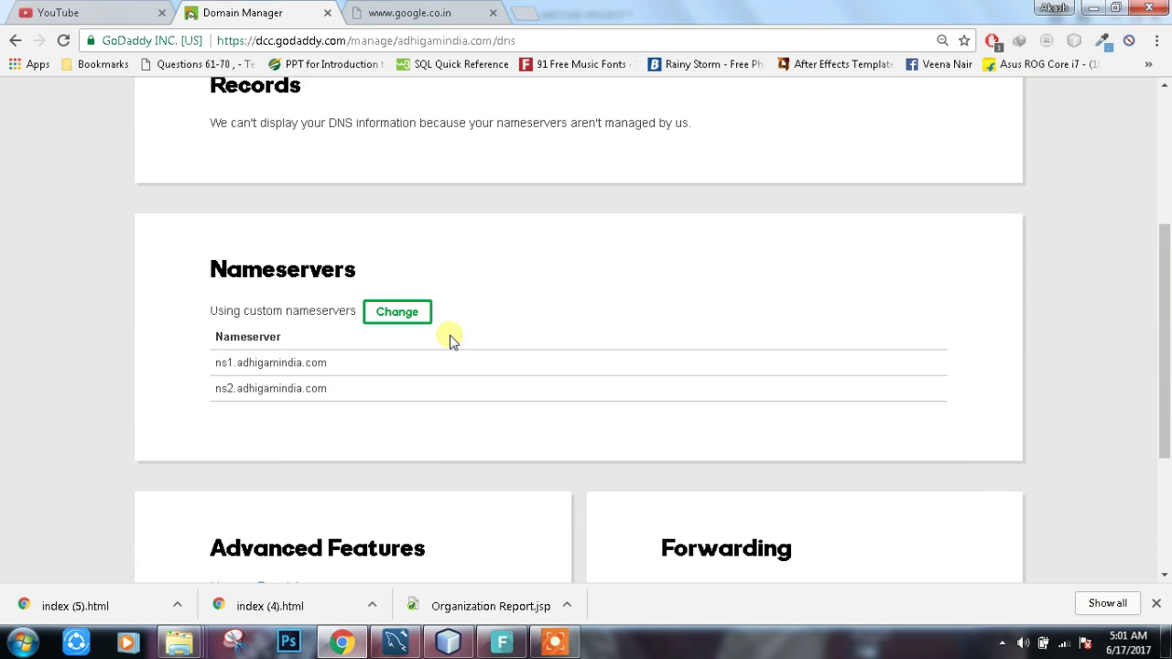
scroll(295, 157, up, 3)
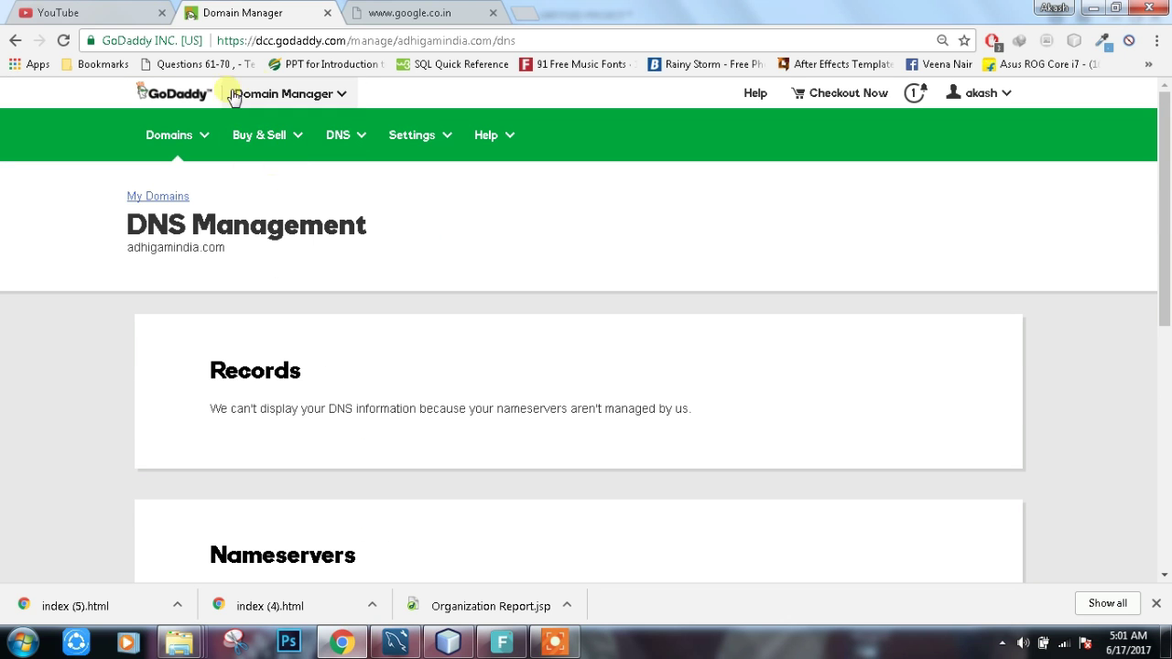
click(1002, 96)
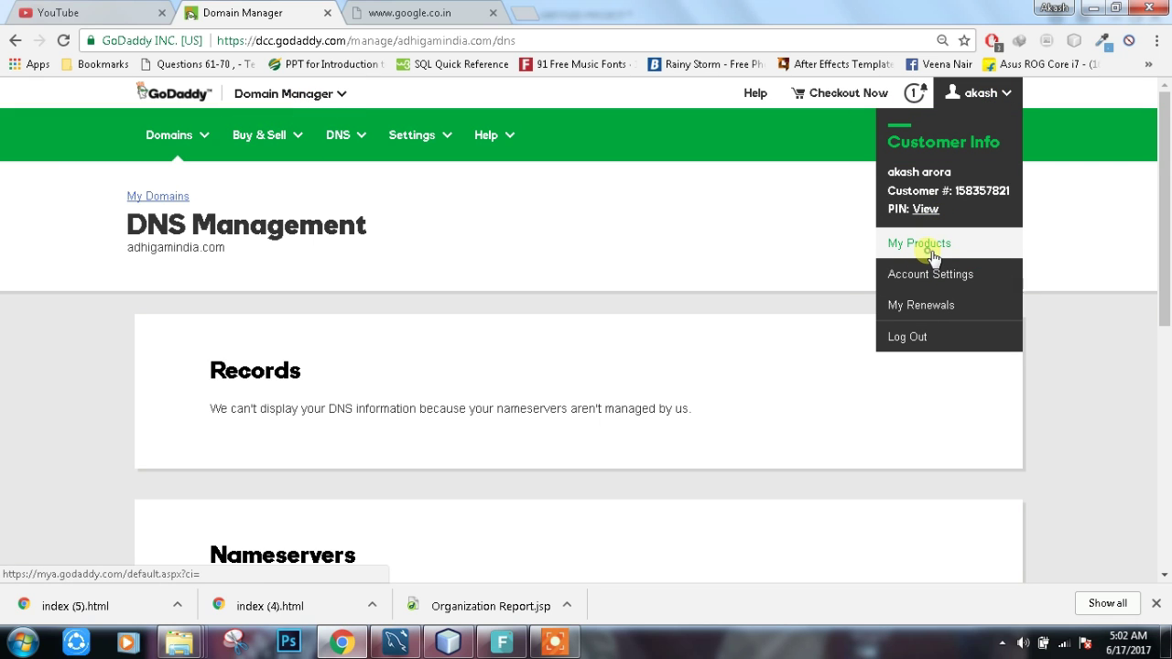
click(931, 251)
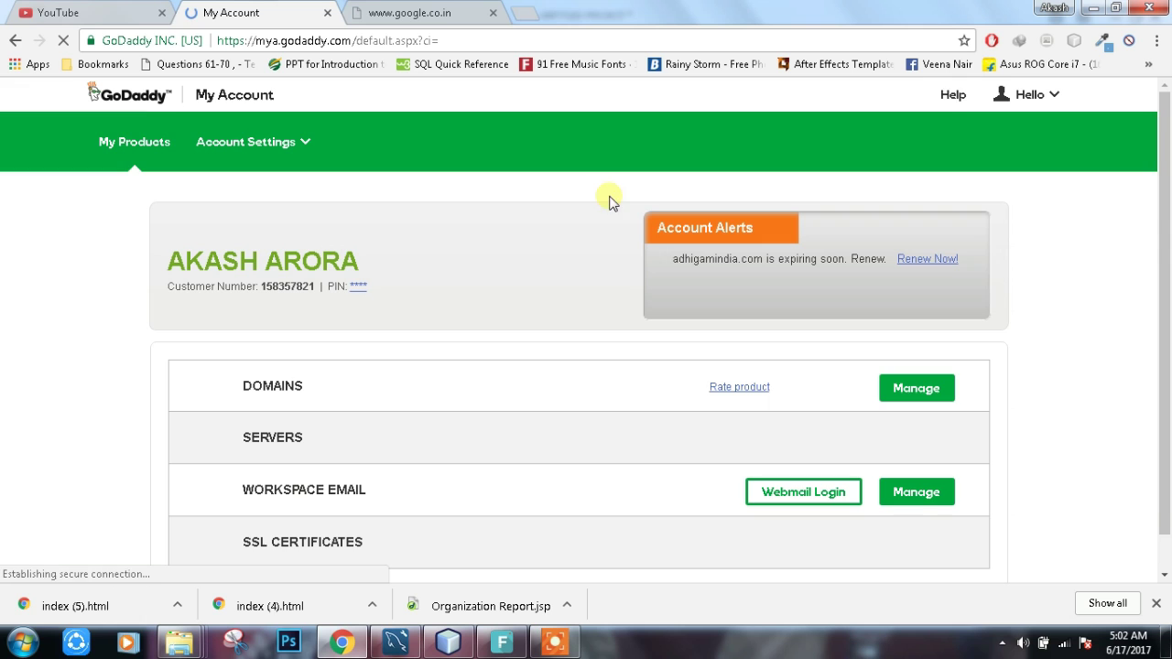
scroll(636, 394, down, 1)
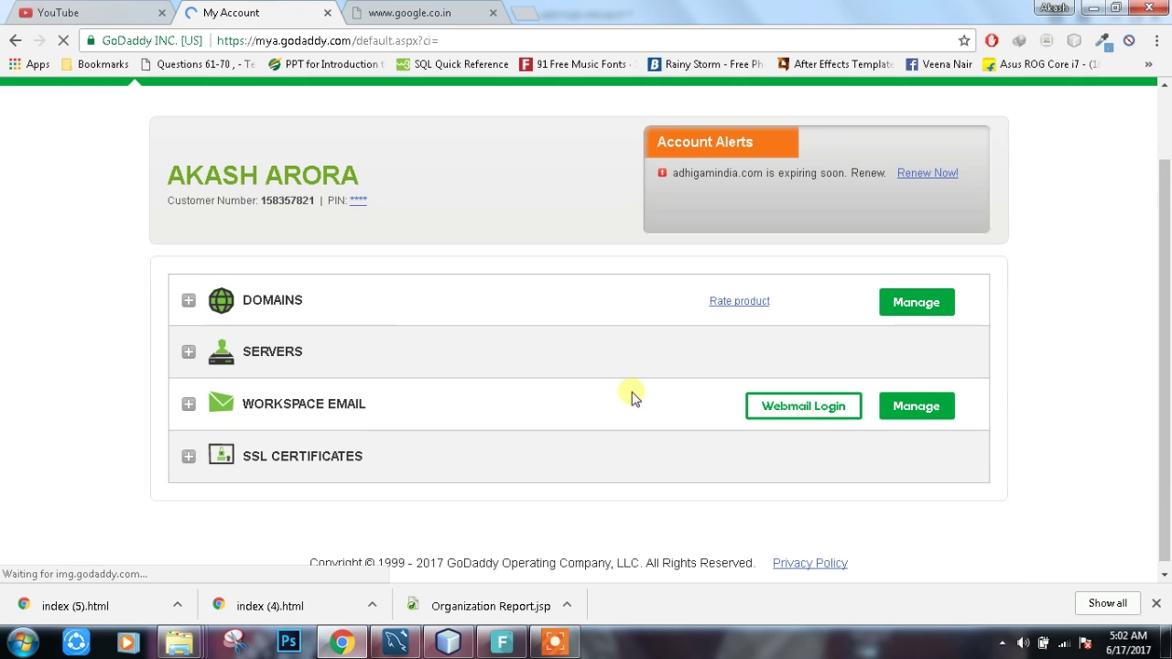
click(508, 356)
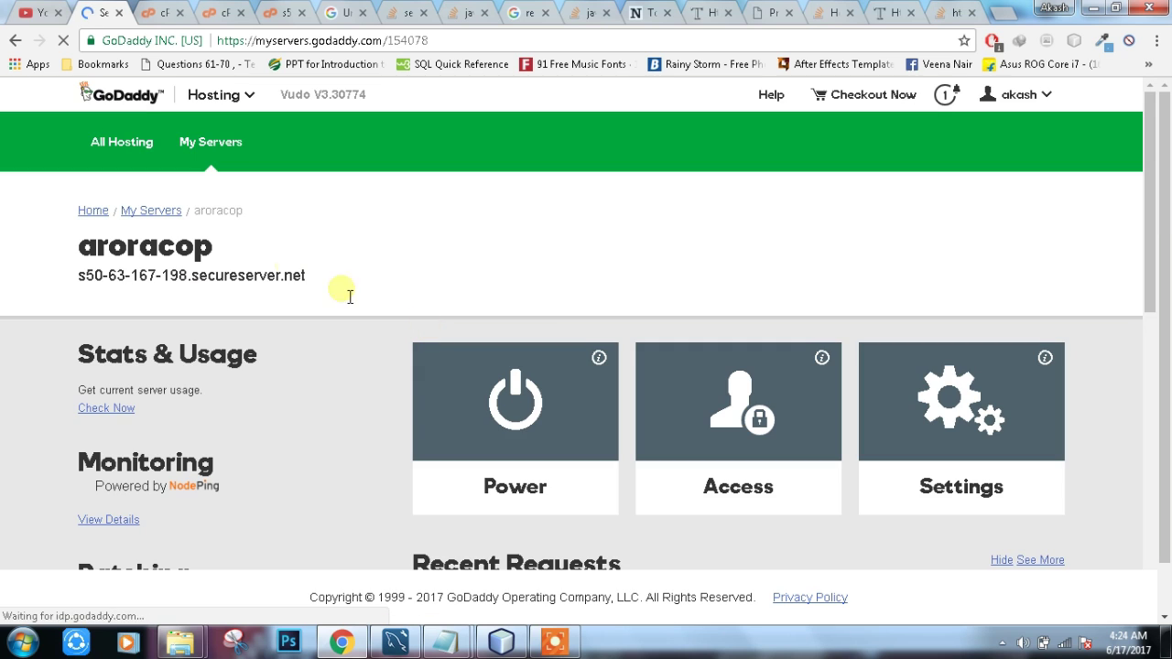
Step: Load the aroracop server's current usage figures with Check Now
scroll(352, 234, down, 1)
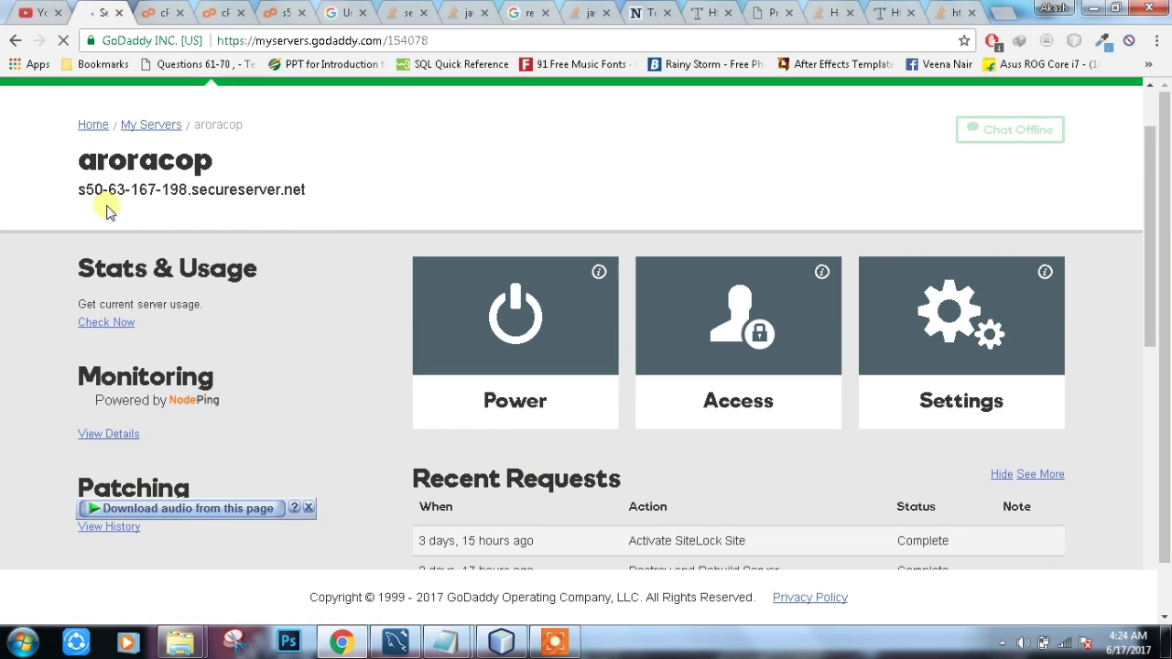
drag(77, 162, 241, 155)
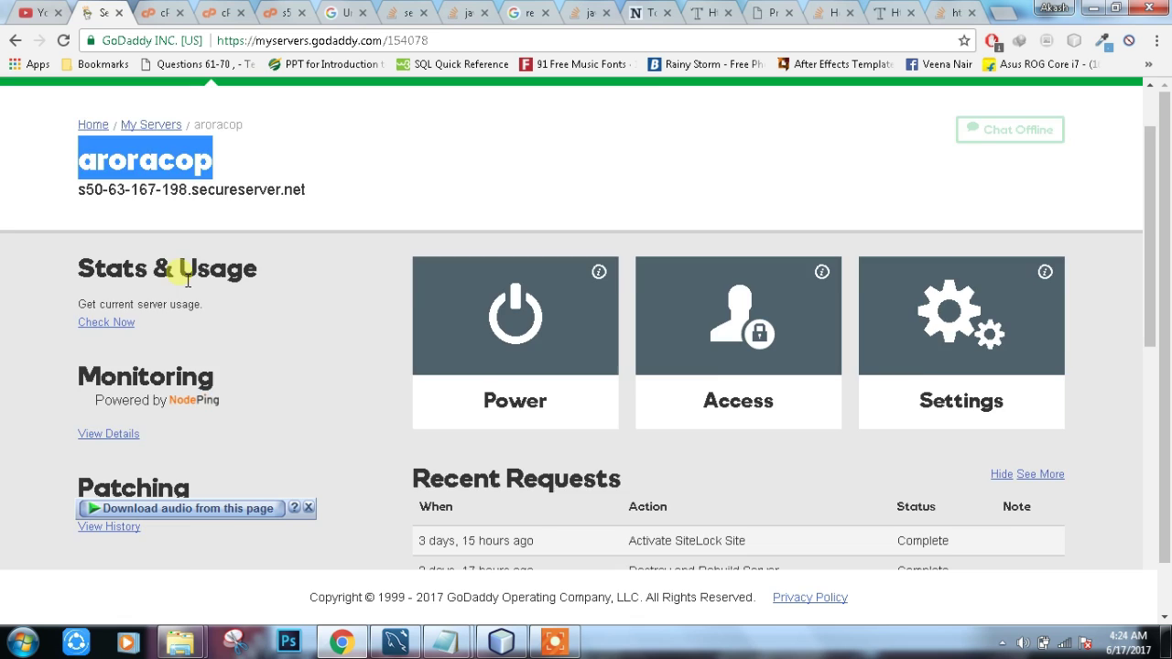
scroll(179, 348, up, 1)
scroll(188, 281, down, 1)
click(110, 294)
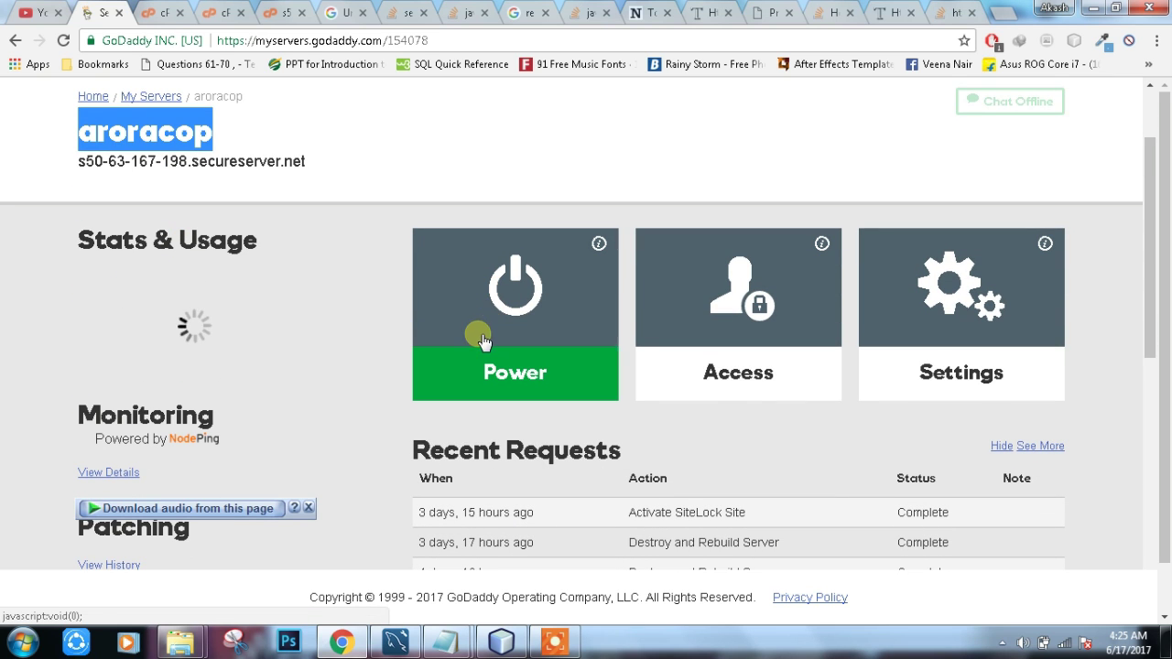
Step: Look over the server's Access credentials and Settings dialogs, closing both without changes
click(774, 339)
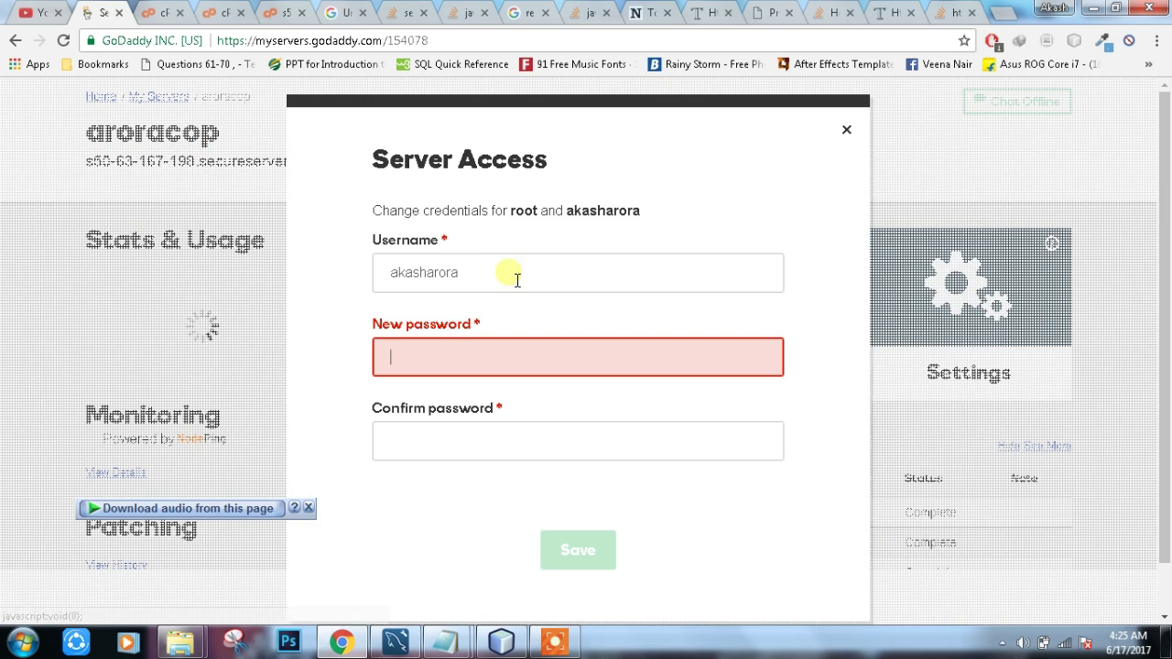
double_click(473, 273)
click(473, 273)
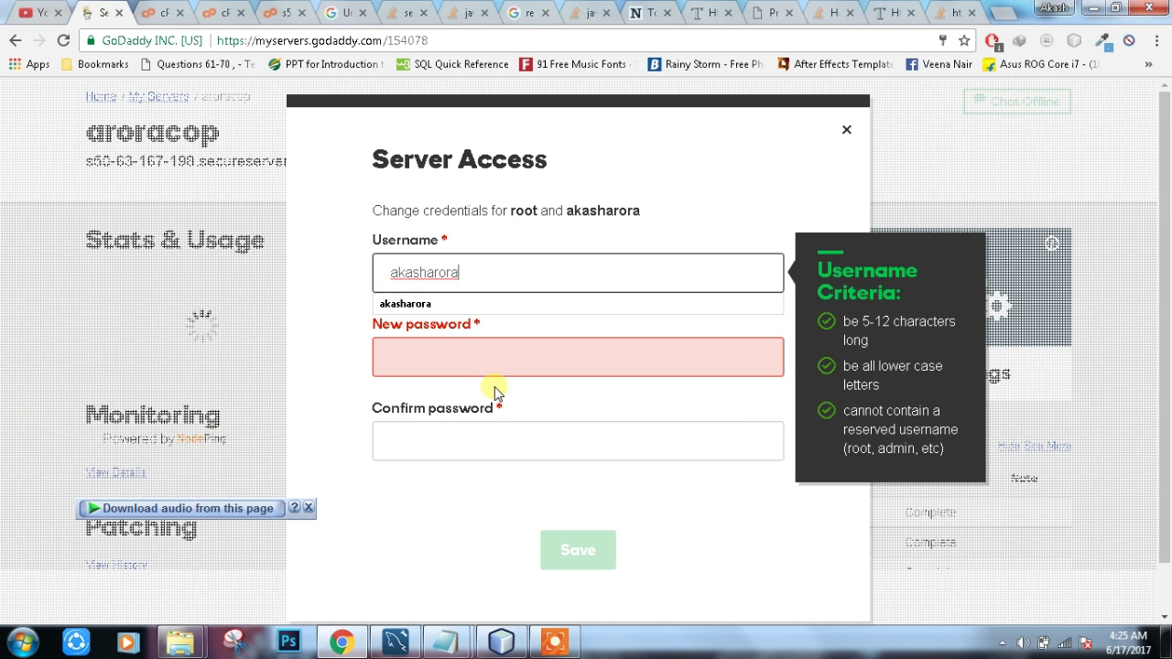
scroll(487, 445, down, 1)
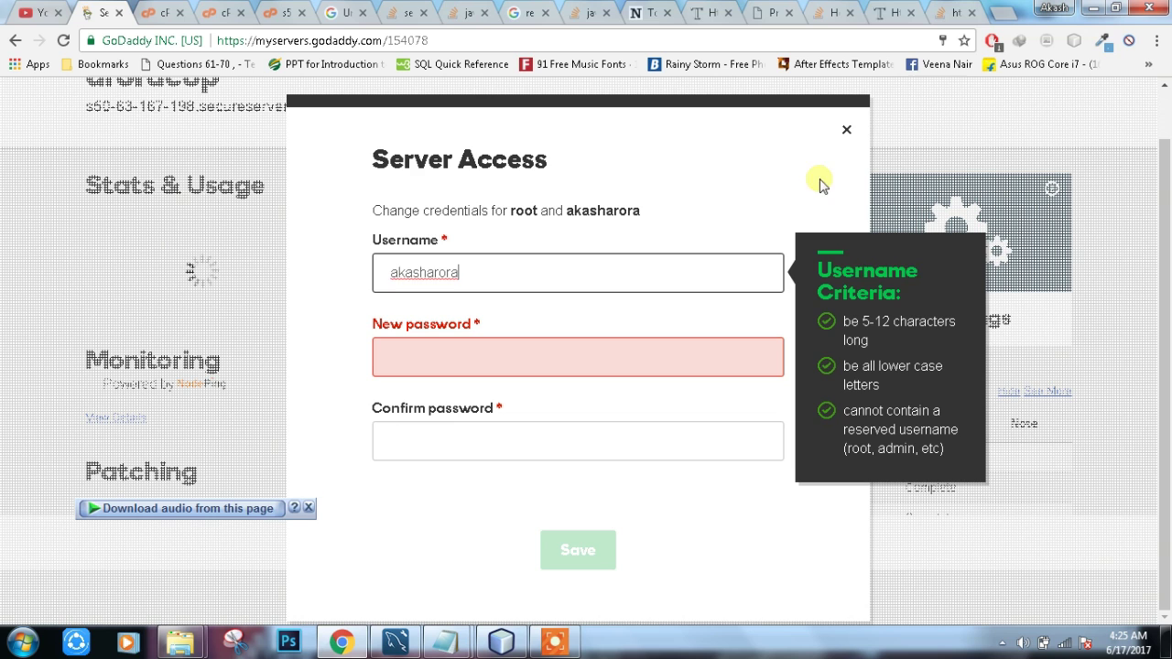
click(850, 131)
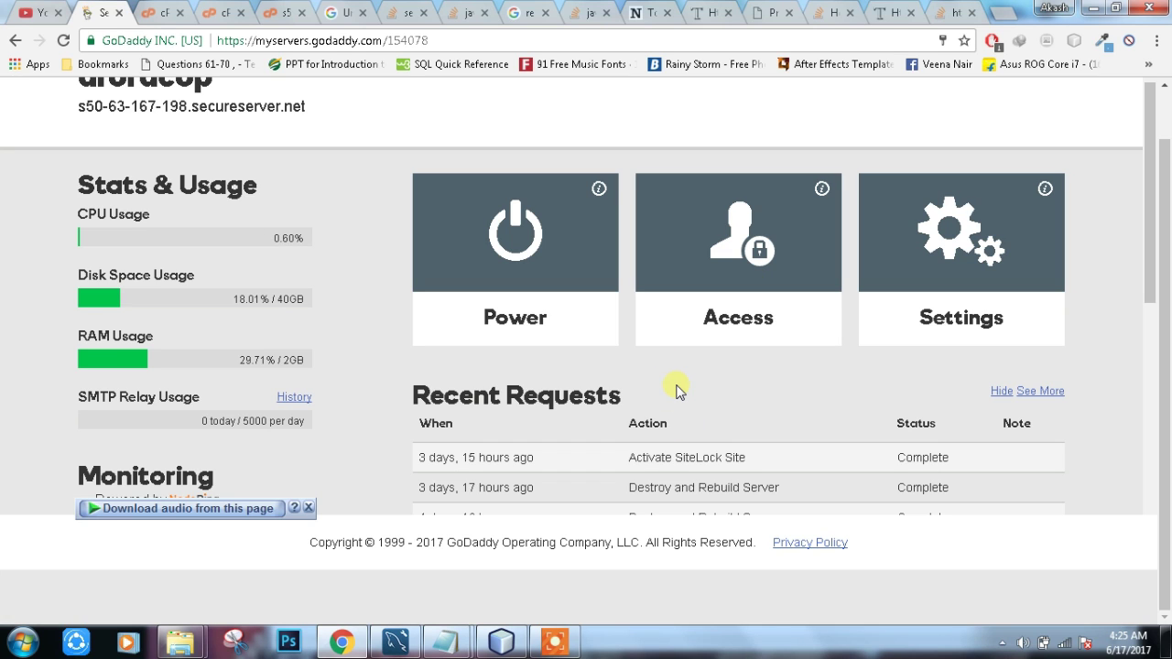
click(974, 262)
scroll(595, 302, down, 1)
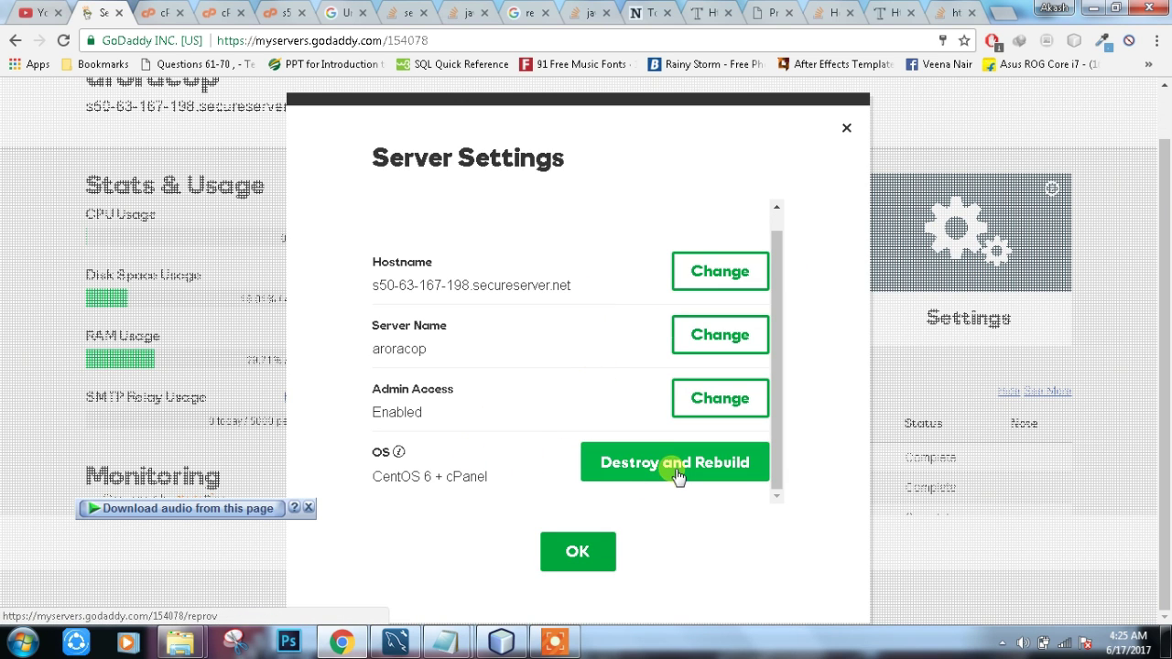
click(583, 560)
Step: Show the cPanel sites hosted on the aroracop server
scroll(675, 473, down, 2)
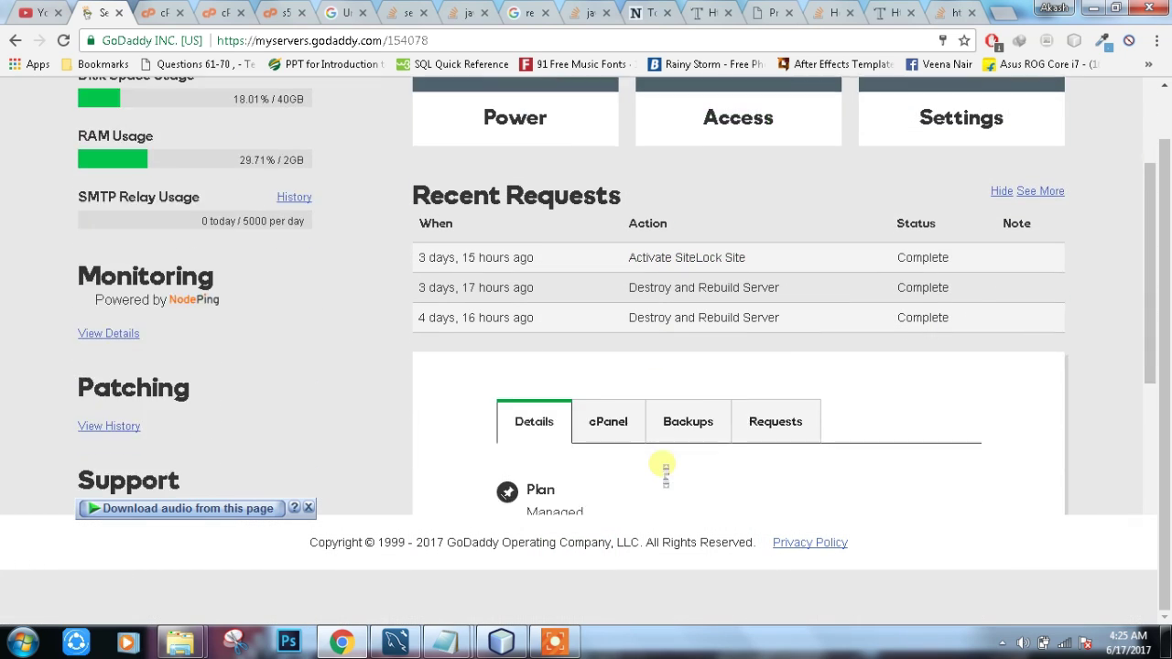
scroll(666, 472, down, 2)
click(616, 259)
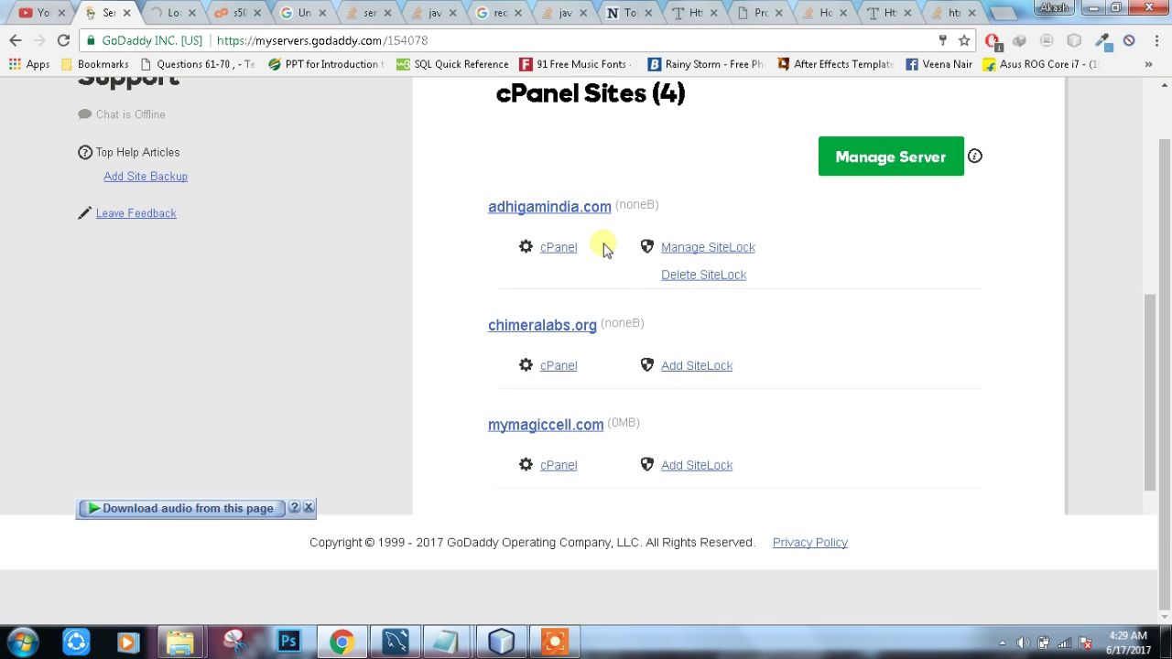
Step: Search WHM functions for 'create' and open the Create a New Account form
click(233, 13)
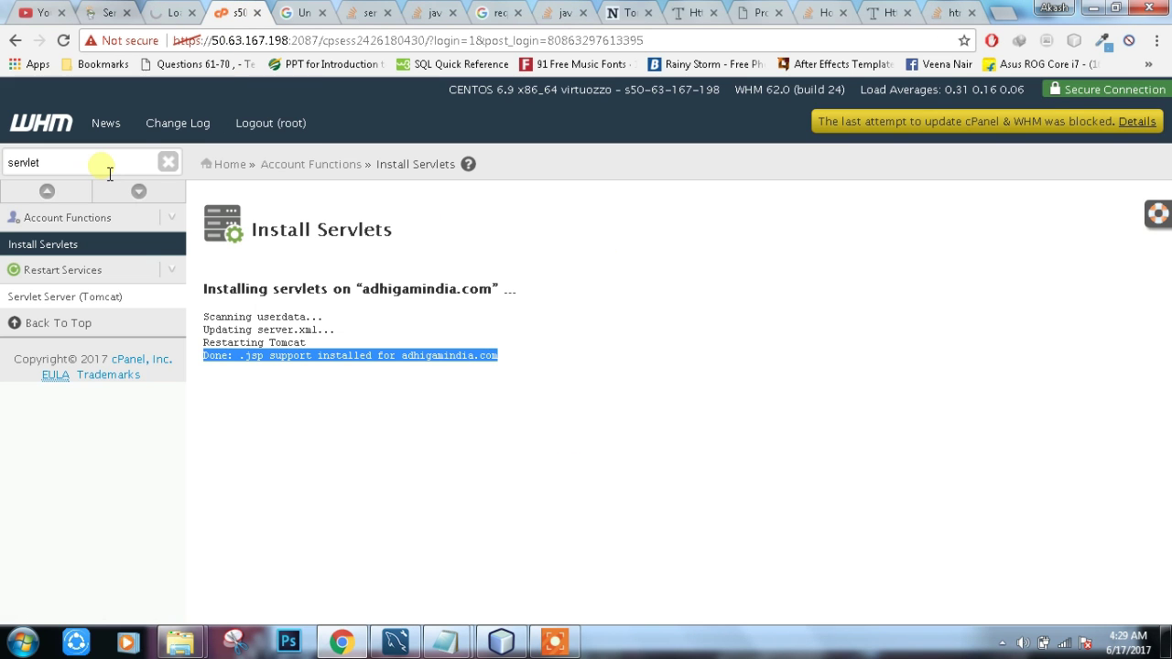
double_click(18, 168)
text(c)
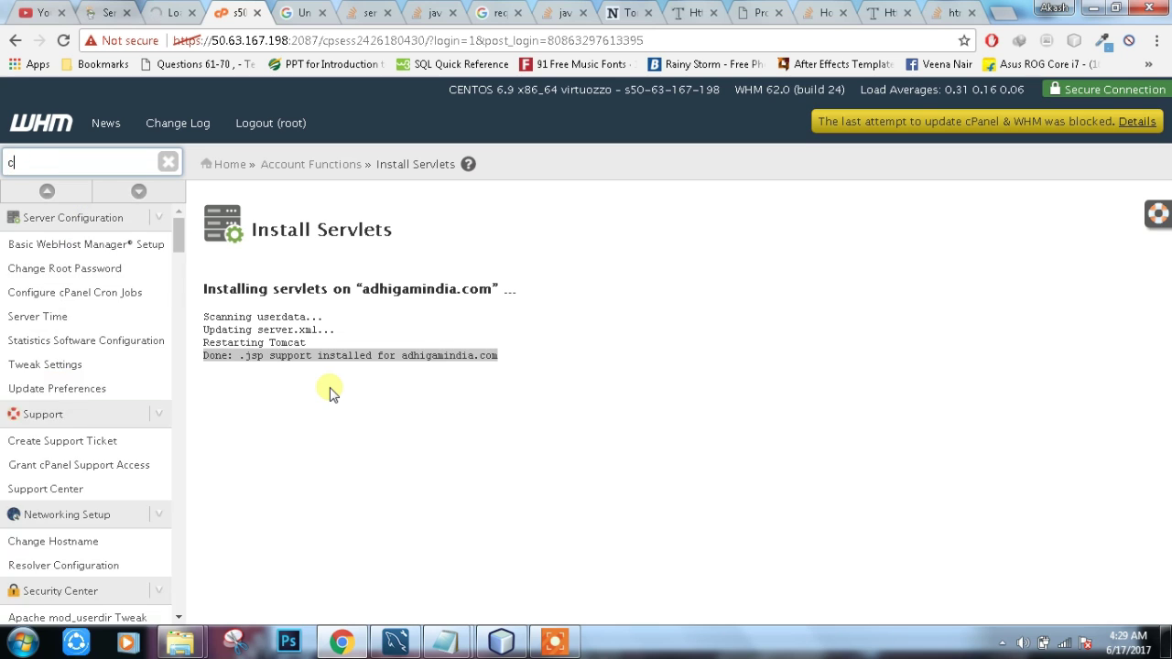
text(reate)
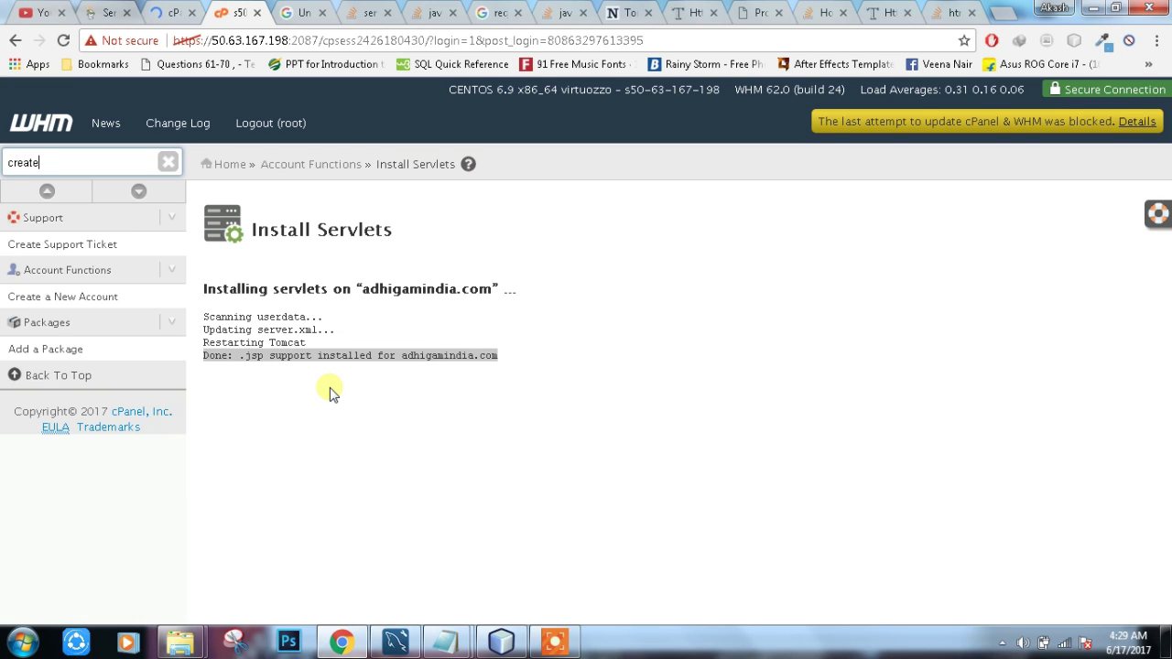
click(97, 295)
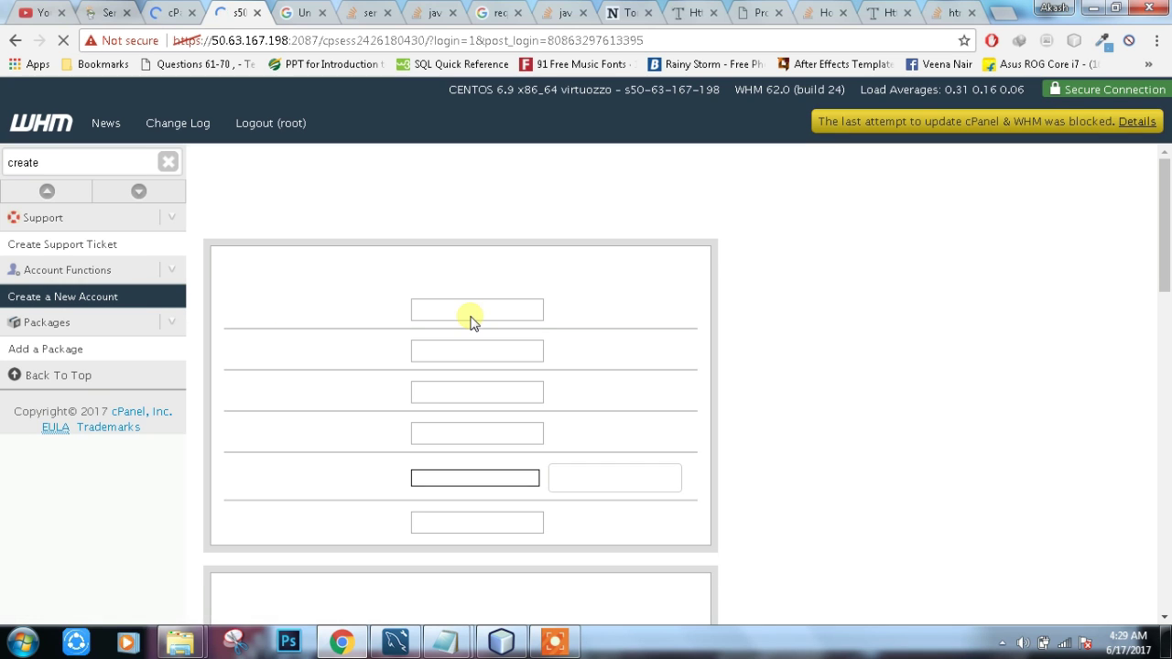
Step: Enter domain mymagiccell.com so the username mymagiccell fills in automatically
scroll(478, 260, down, 1)
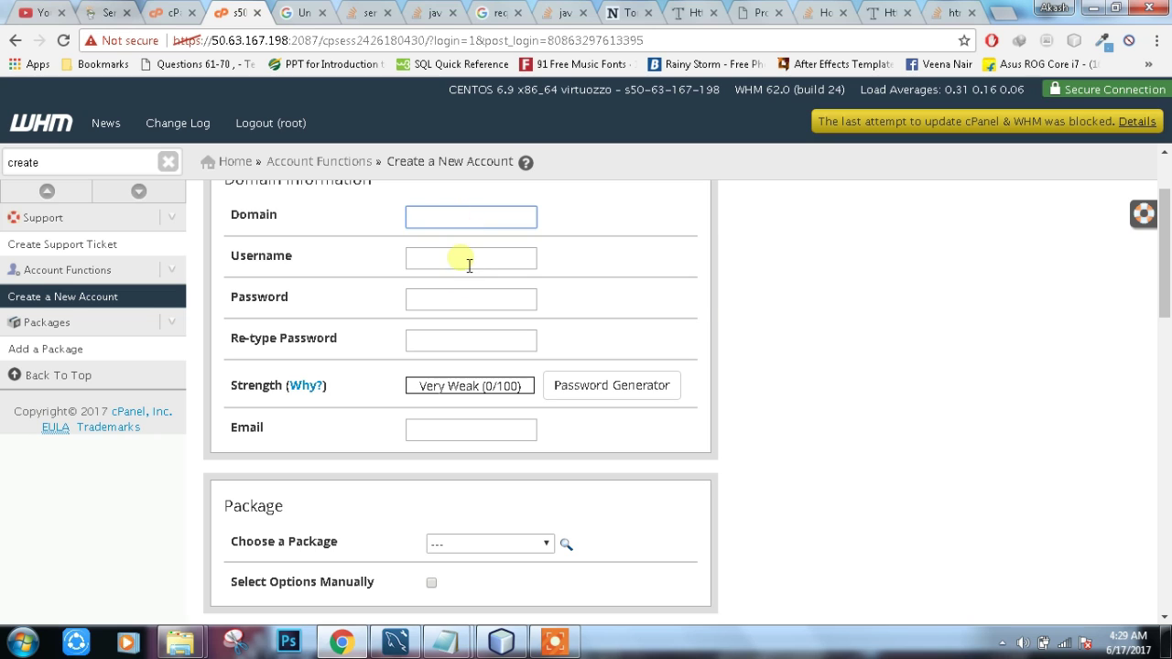
click(468, 265)
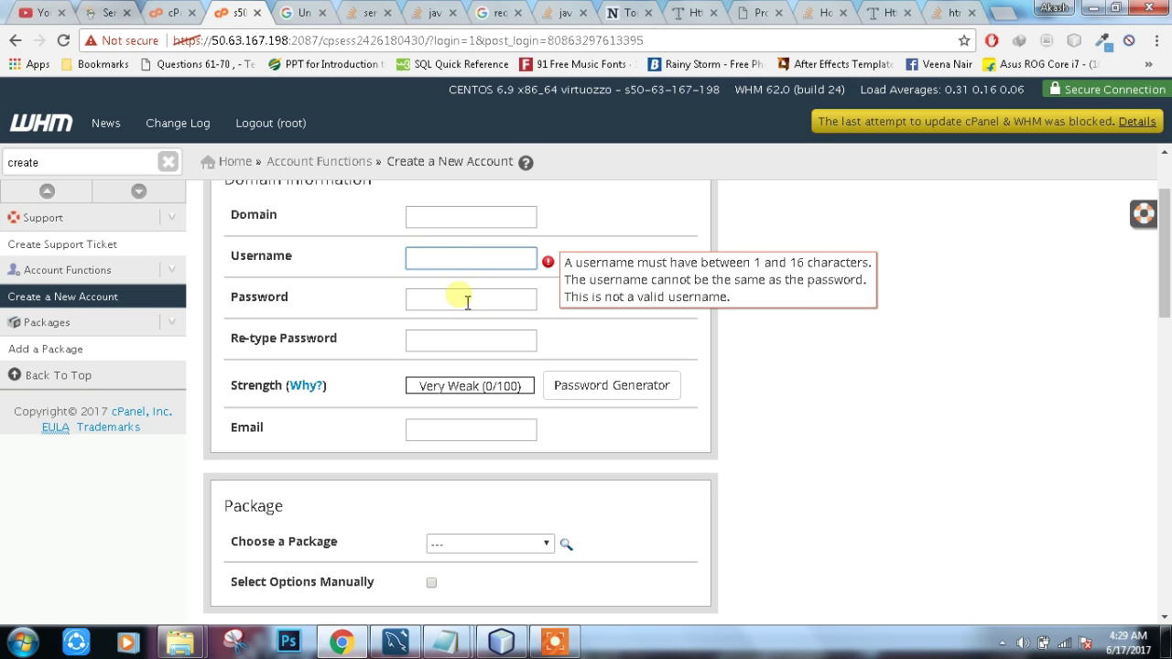
click(466, 300)
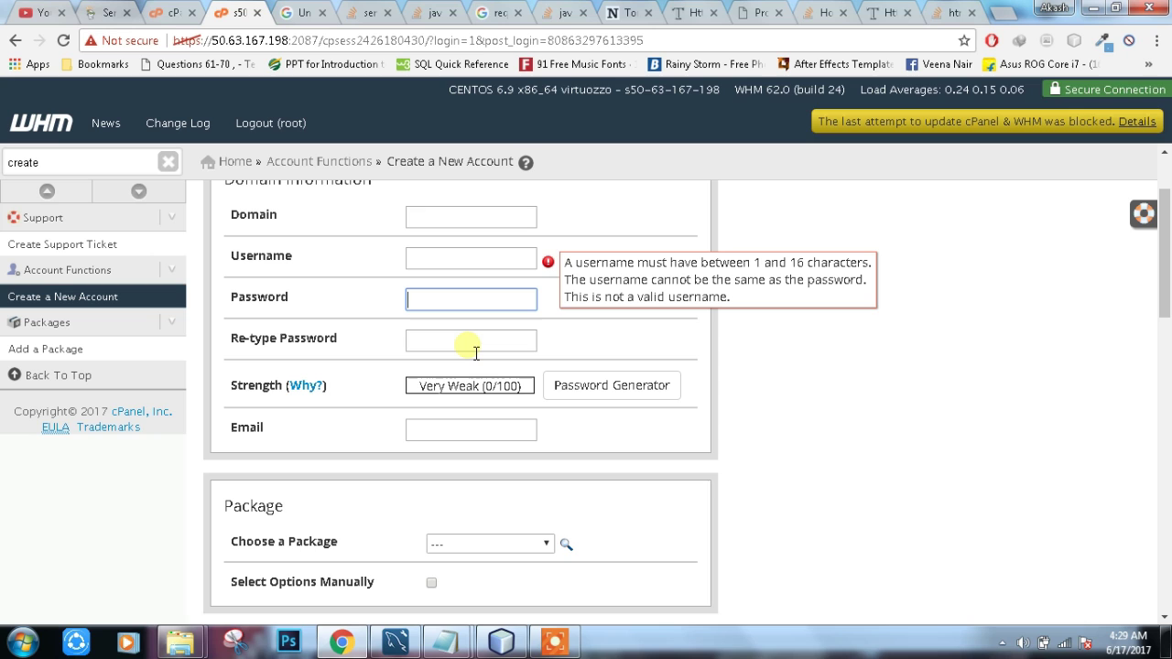
click(471, 345)
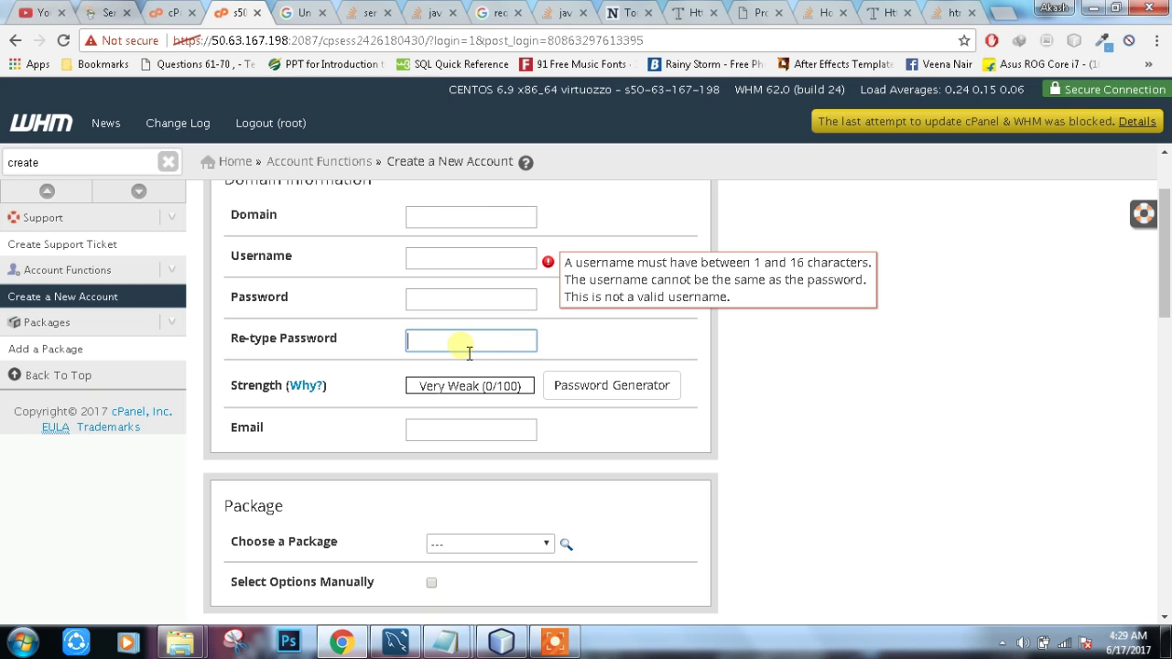
scroll(480, 351, up, 1)
click(472, 306)
text(my)
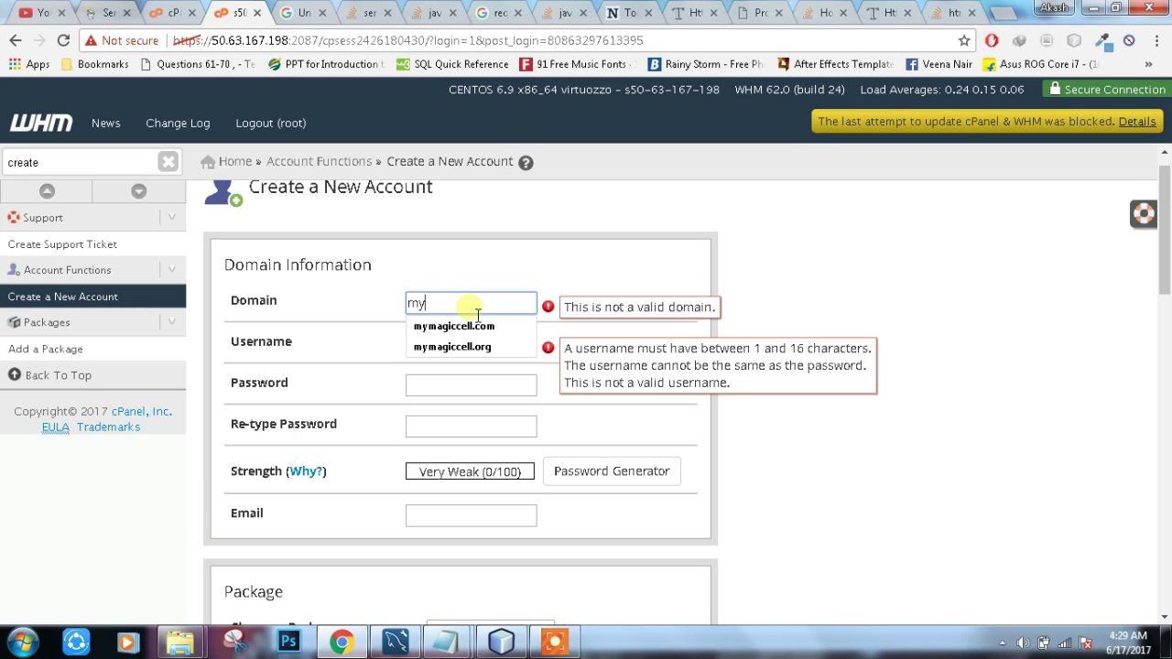
key(Down)
key(Return)
key(Tab)
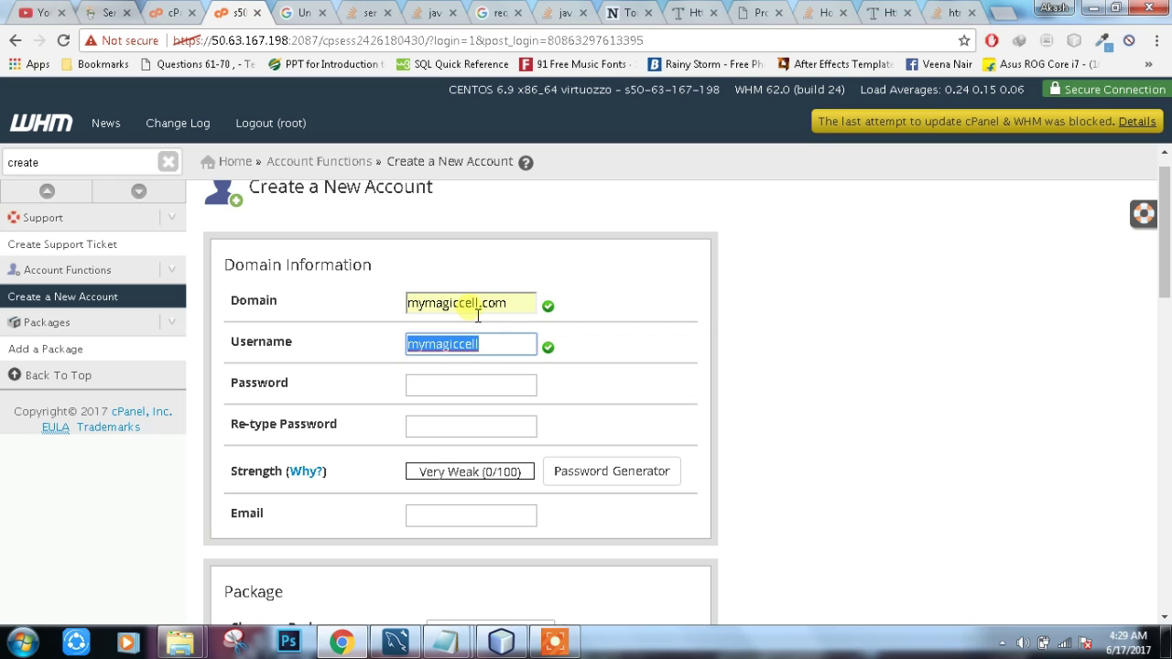
key(Tab)
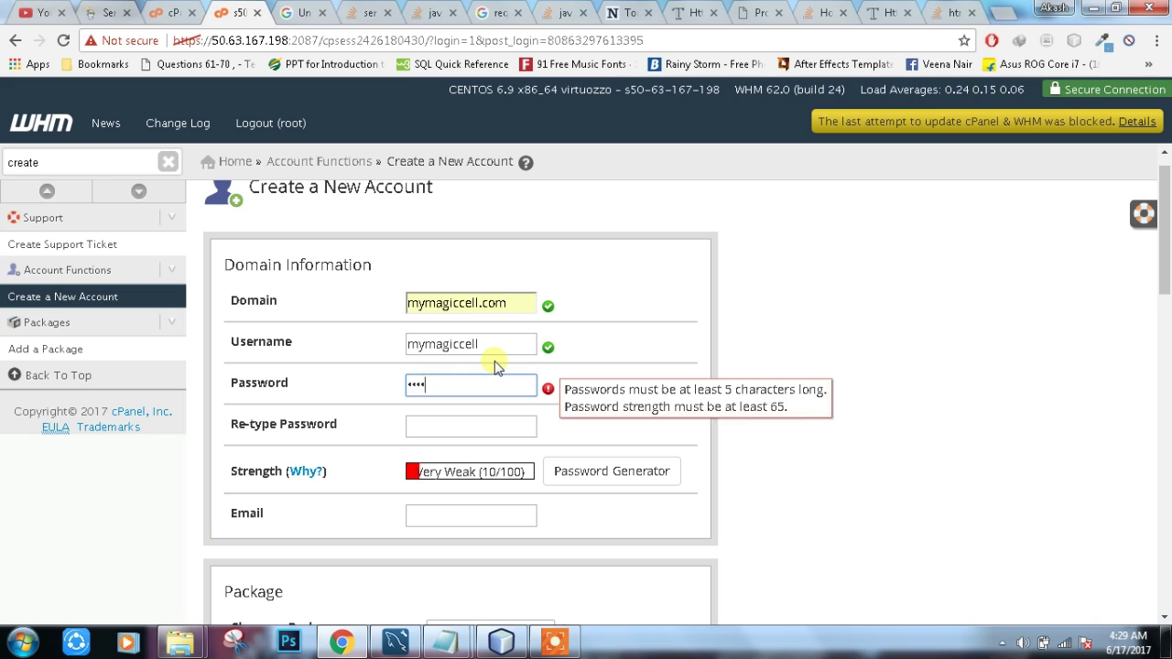
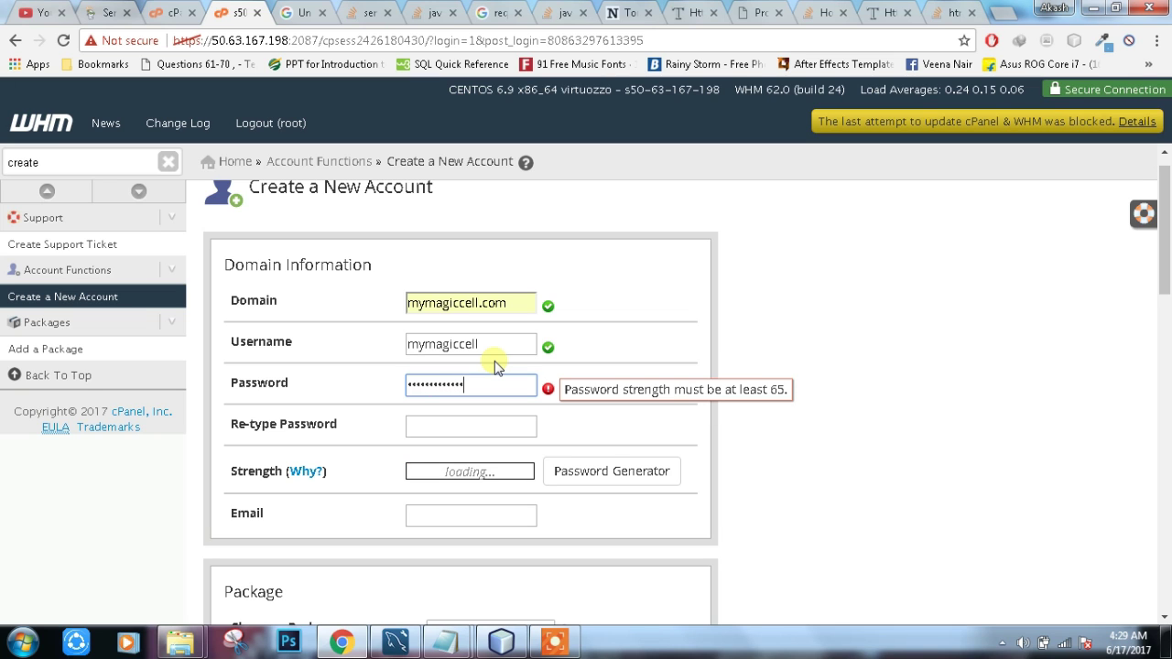
Step: Type and confirm the account password, then autofill the contact e-mail from a saved suggestion
key(Tab)
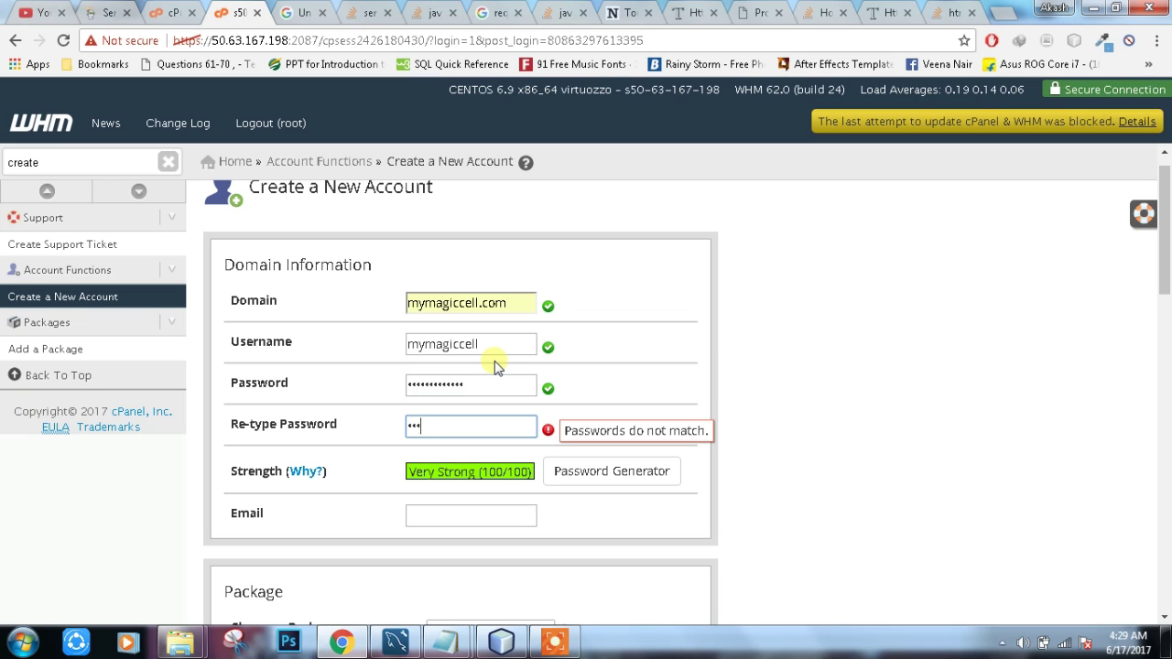
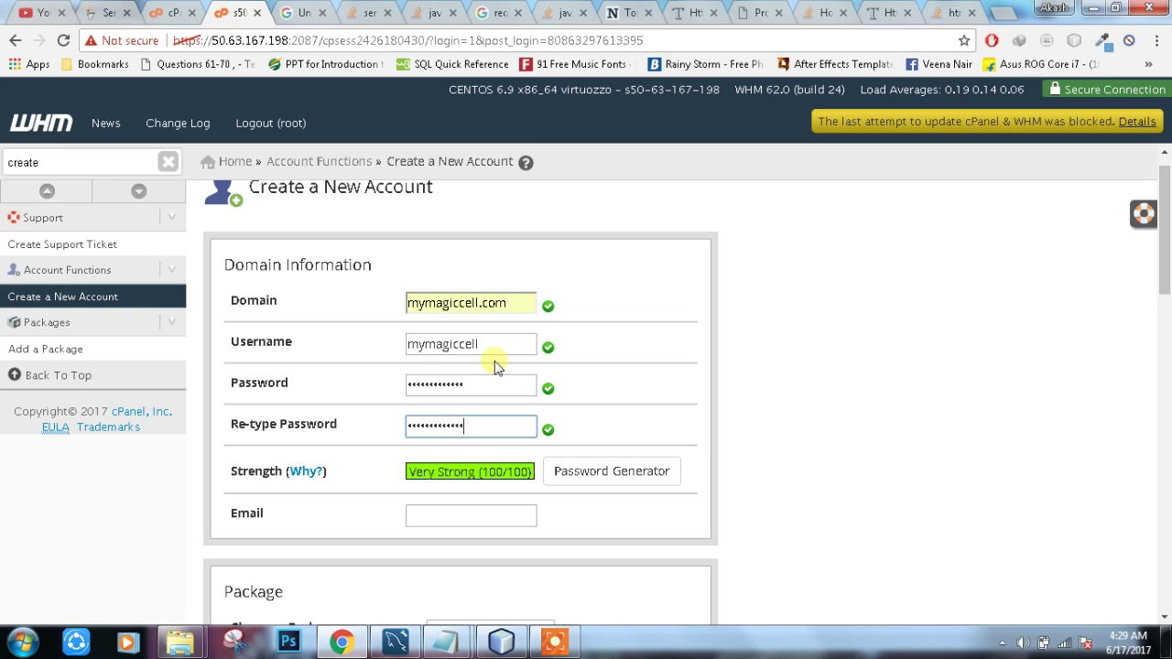
key(Tab)
scroll(495, 366, down, 1)
key(Down)
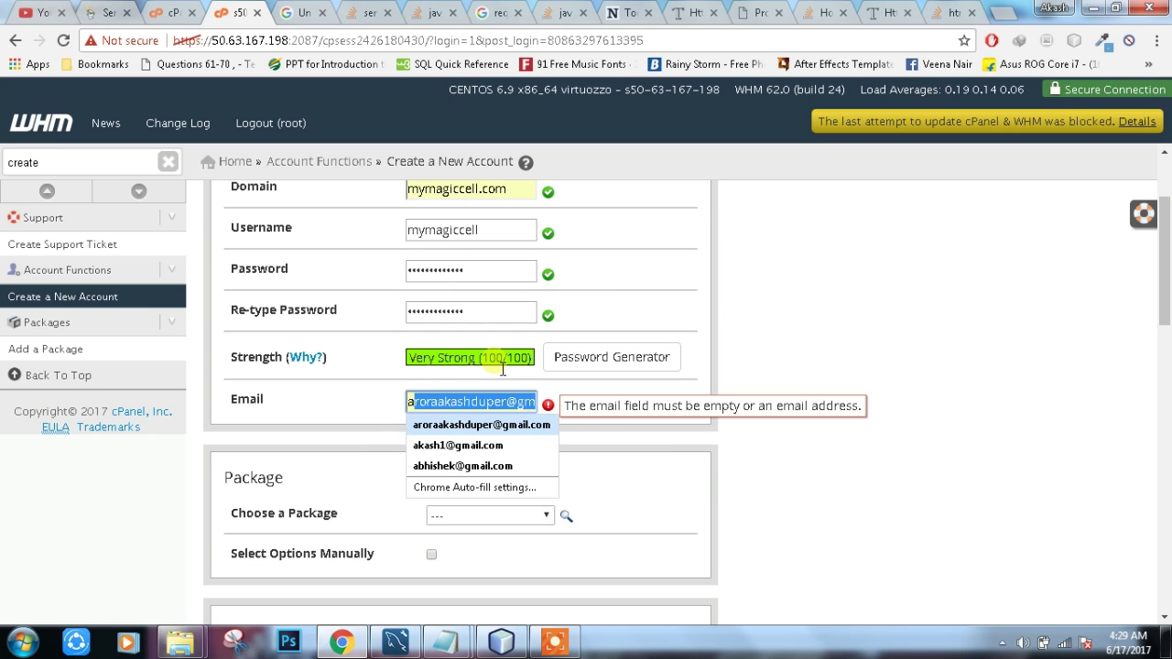
key(Return)
scroll(502, 367, down, 10)
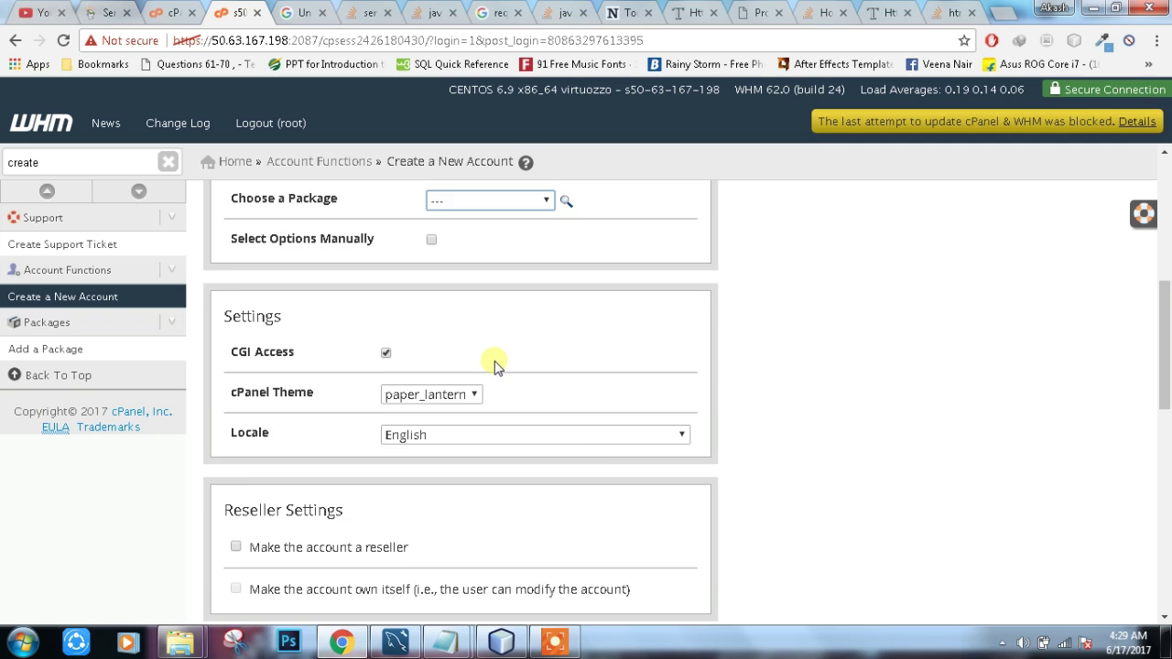
scroll(497, 371, down, 2)
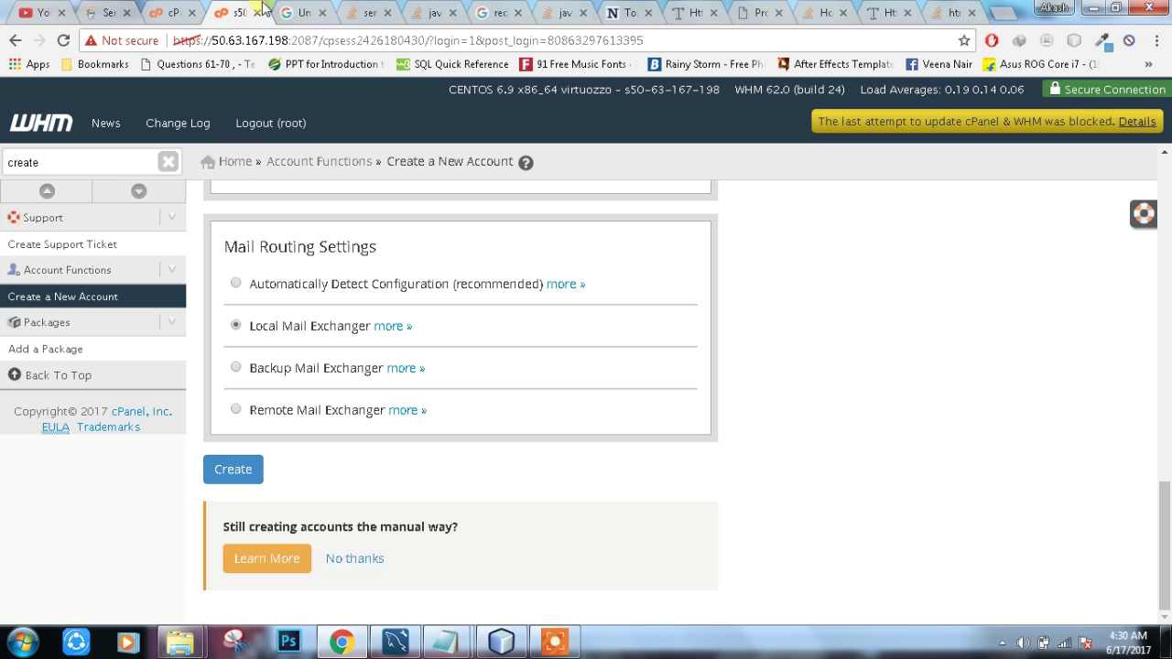
Step: Cycle through the browser tabs, viewing the cPanel dashboard and GoDaddy servers tab
key(ctrl+Page_Up)
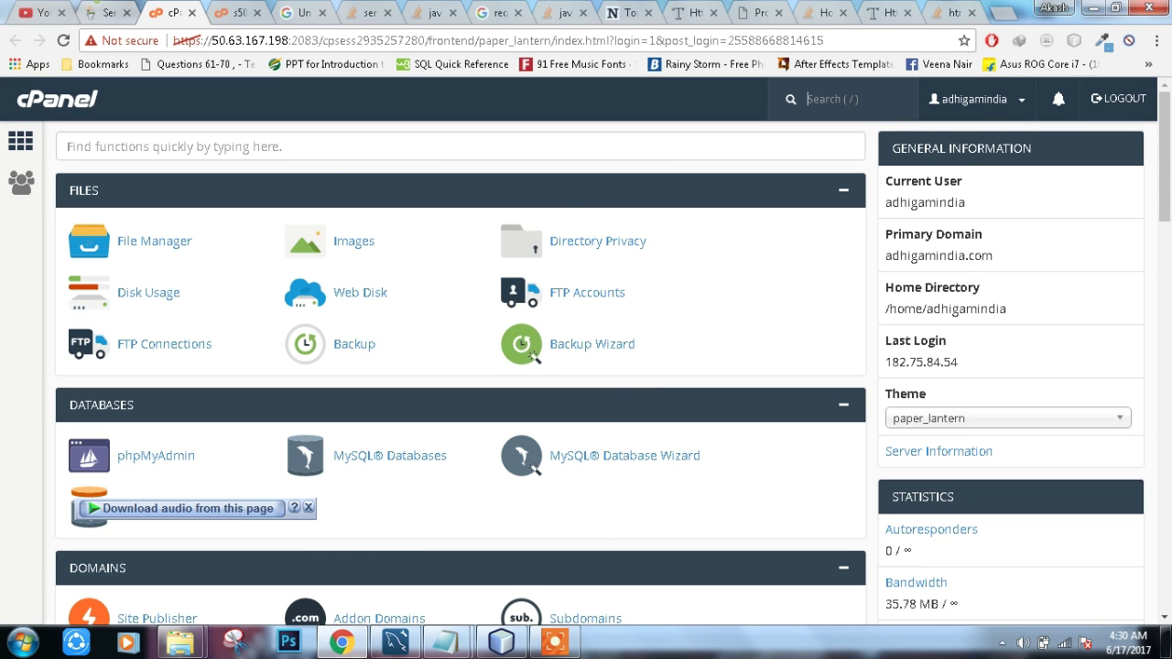
key(ctrl+Page_Up)
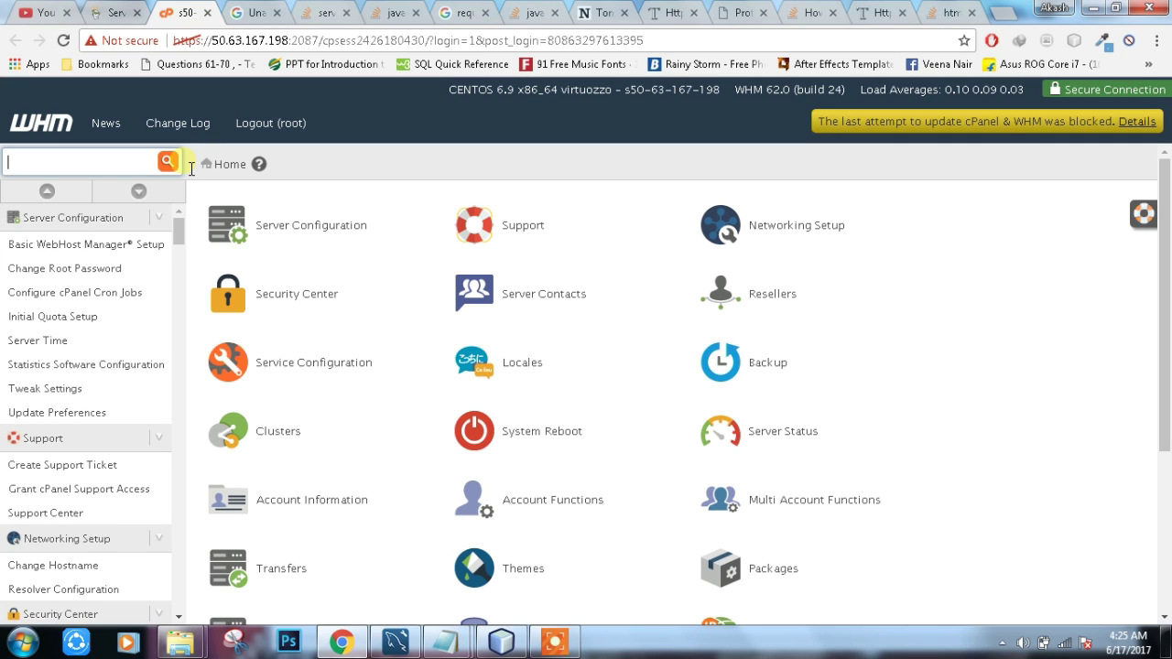
Step: Search WHM for 'easy', open EasyApache 3 and review its saved build profiles
text(ea)
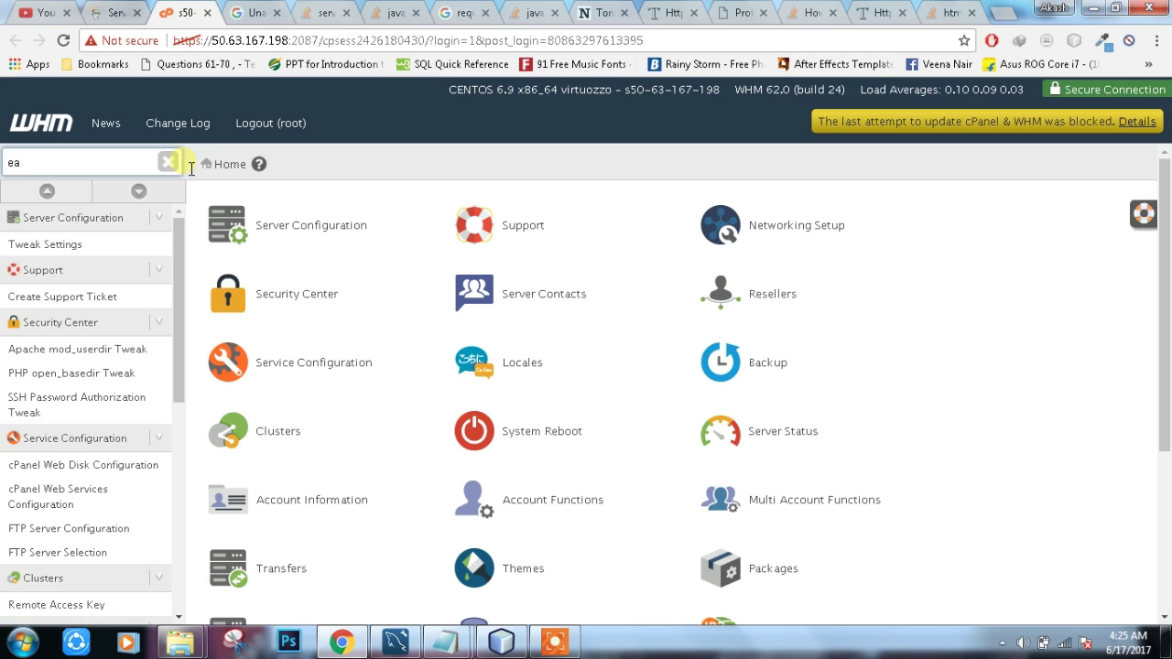
text(sy)
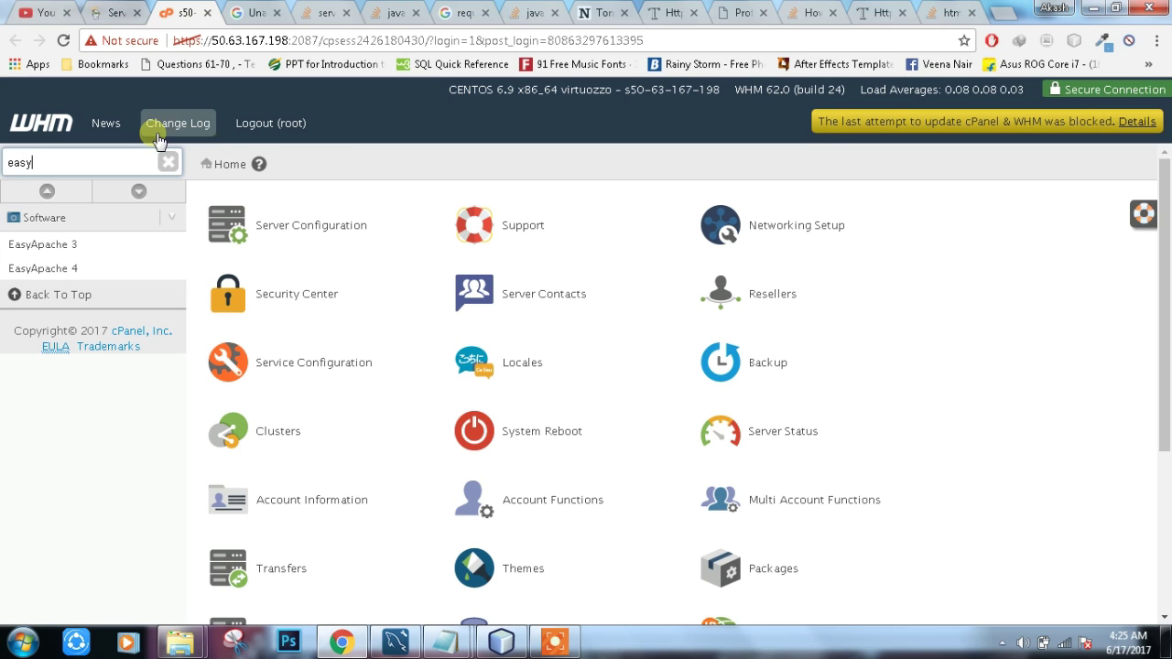
click(93, 244)
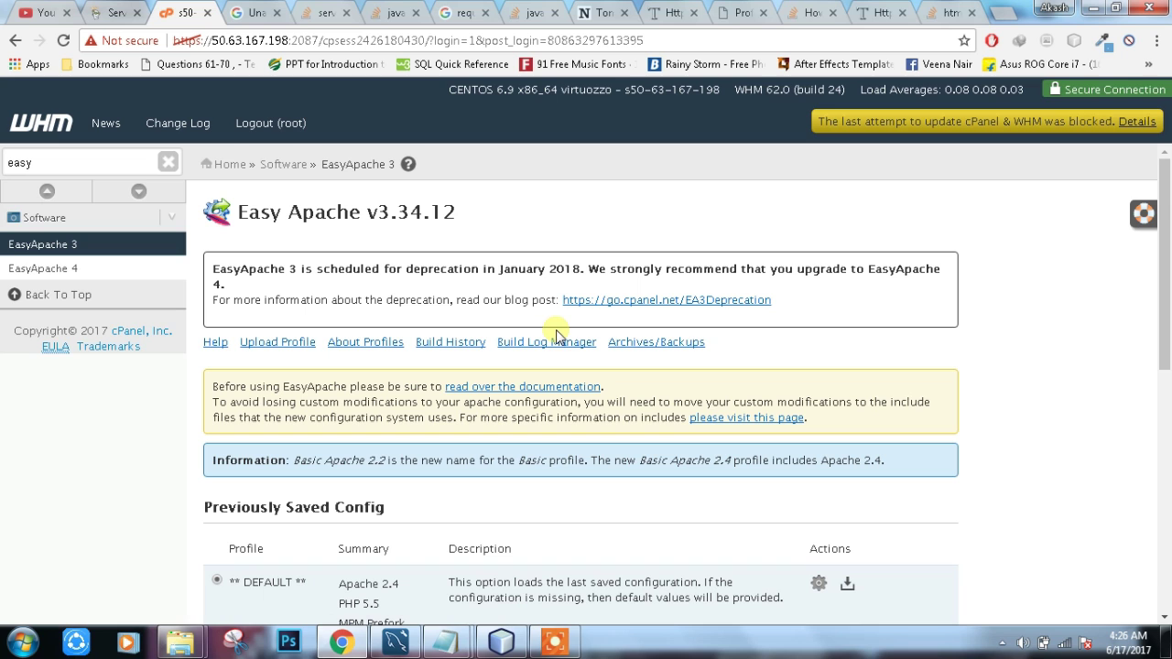
scroll(464, 316, down, 3)
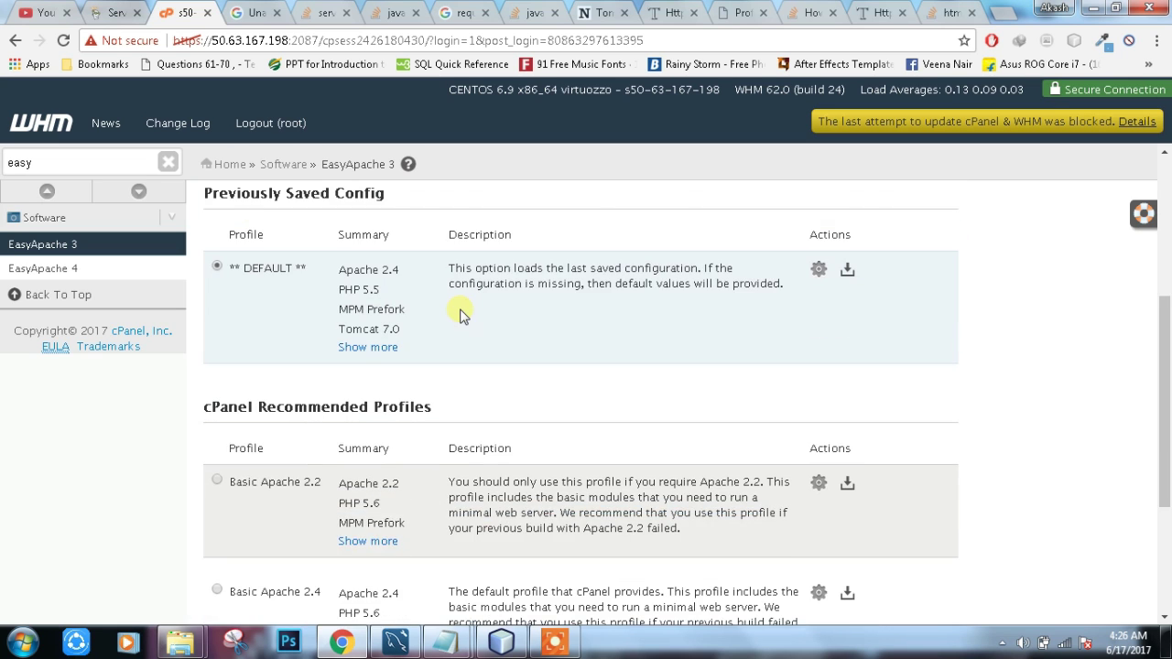
scroll(462, 316, up, 1)
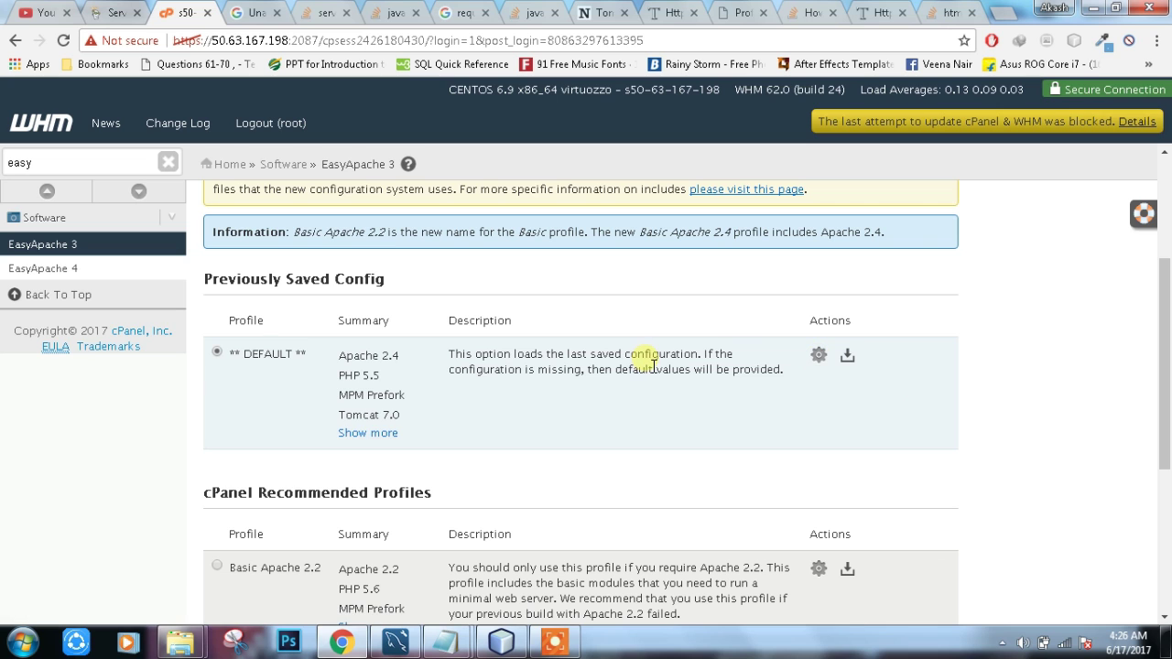
scroll(641, 389, up, 2)
scroll(616, 392, down, 1)
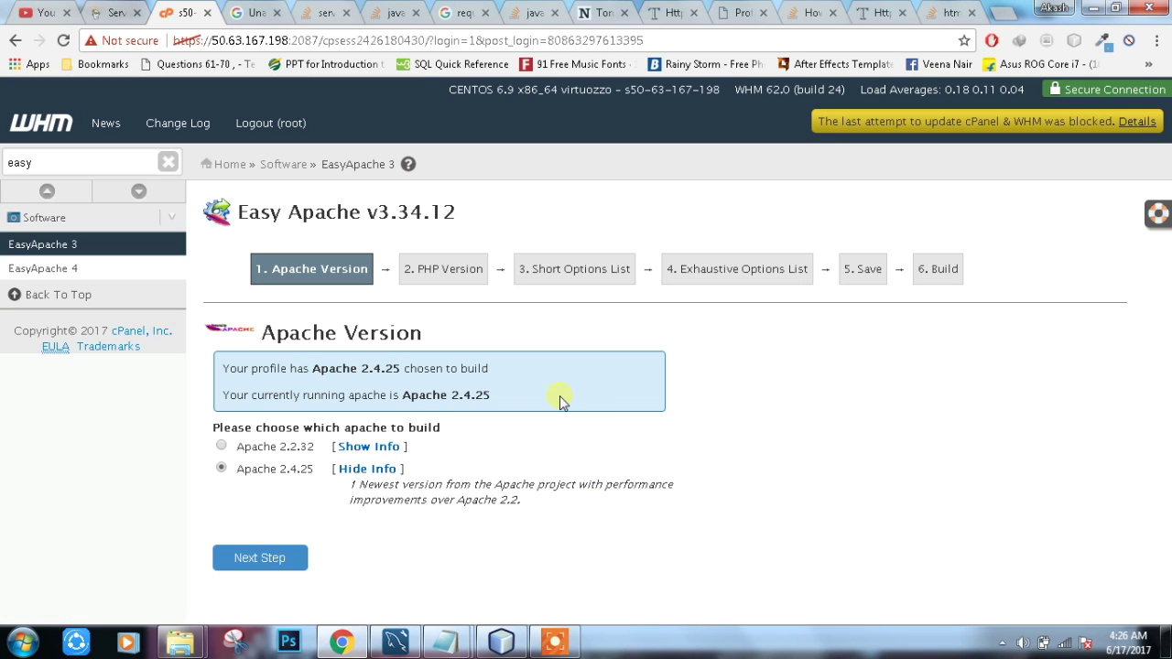
Step: Keep Apache 2.4.25 and the PHP version, then enable Tomcat 7.0 (EXPERIMENTAL)
click(261, 560)
scroll(269, 568, down, 3)
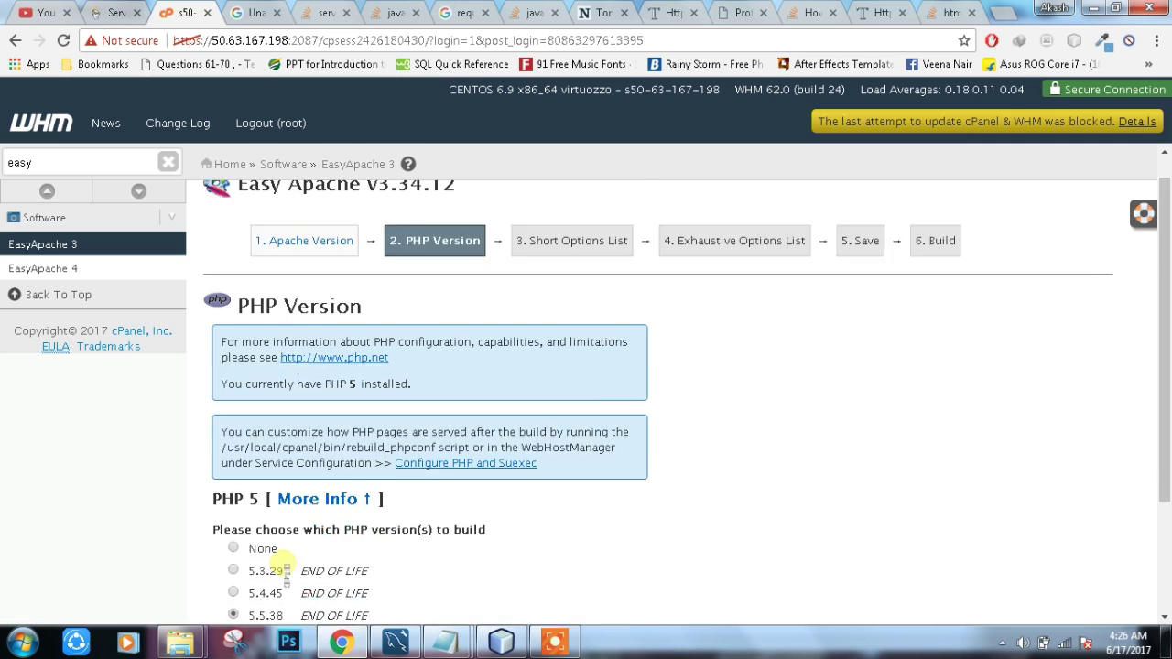
click(261, 587)
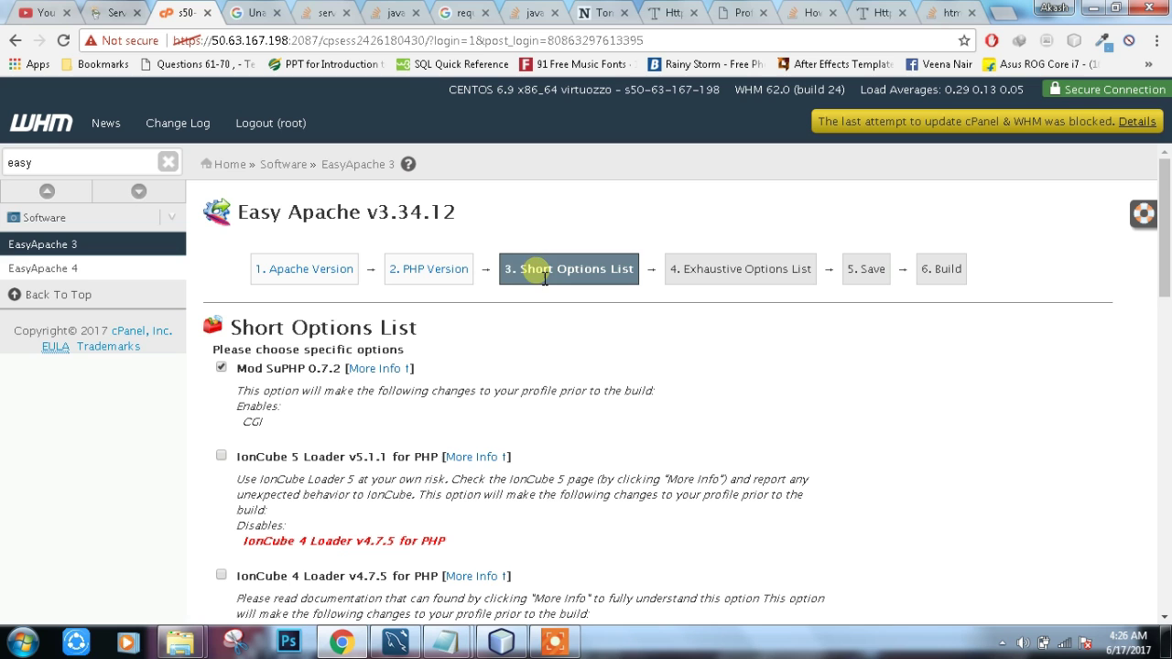
drag(518, 277, 634, 271)
scroll(449, 392, down, 9)
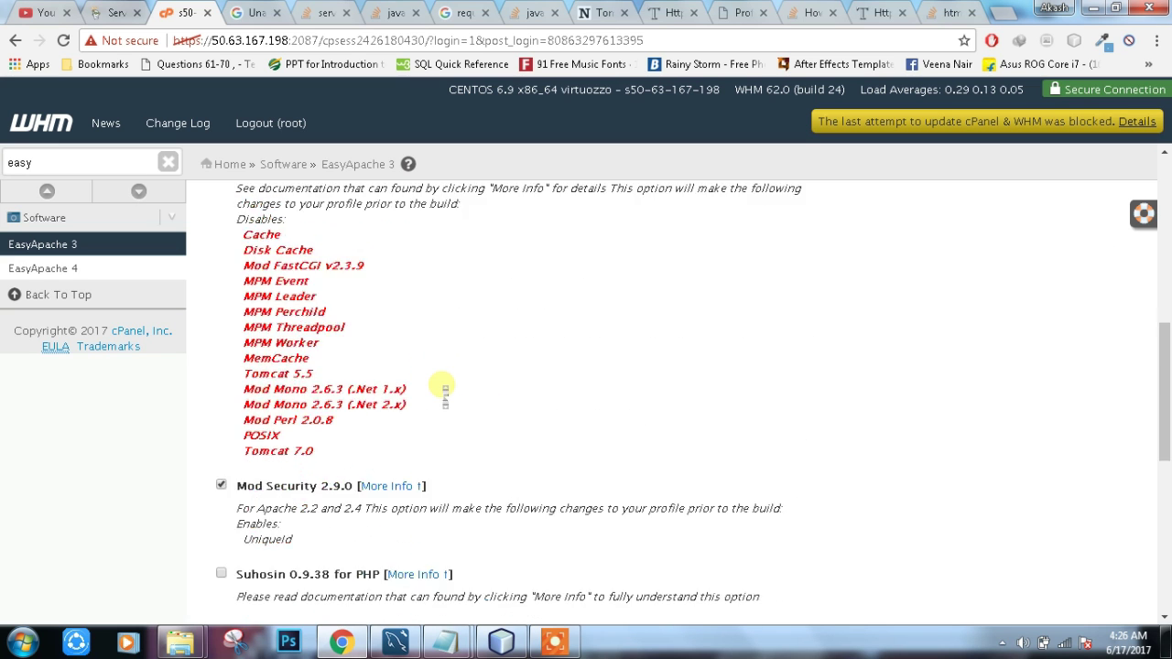
scroll(442, 390, down, 3)
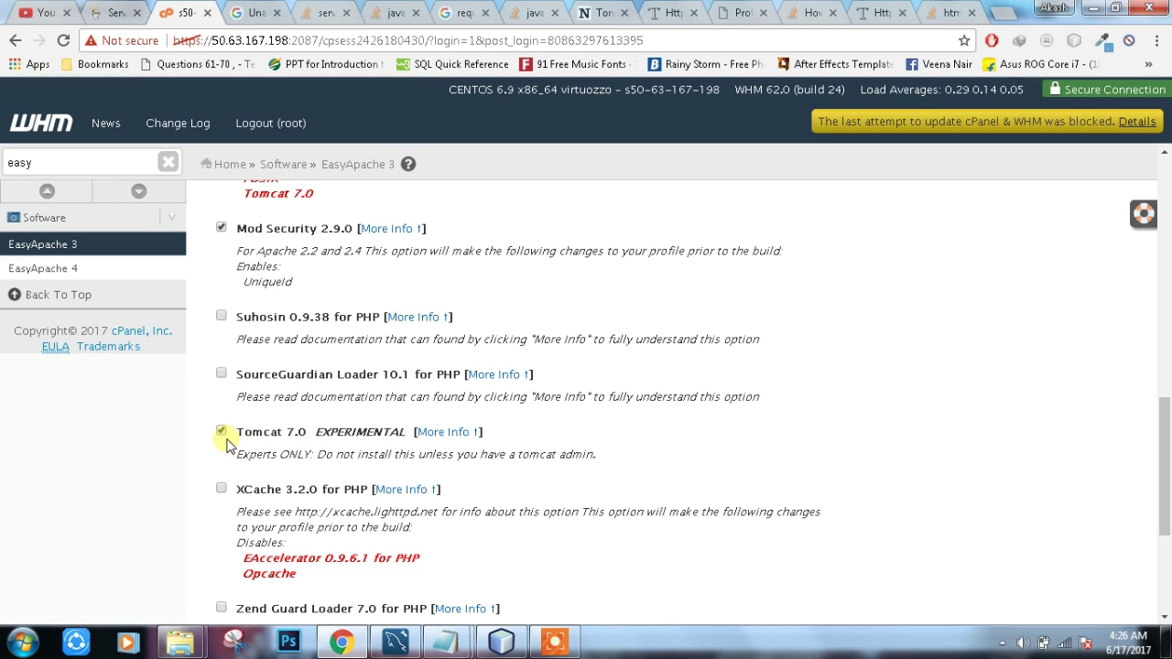
scroll(359, 427, down, 1)
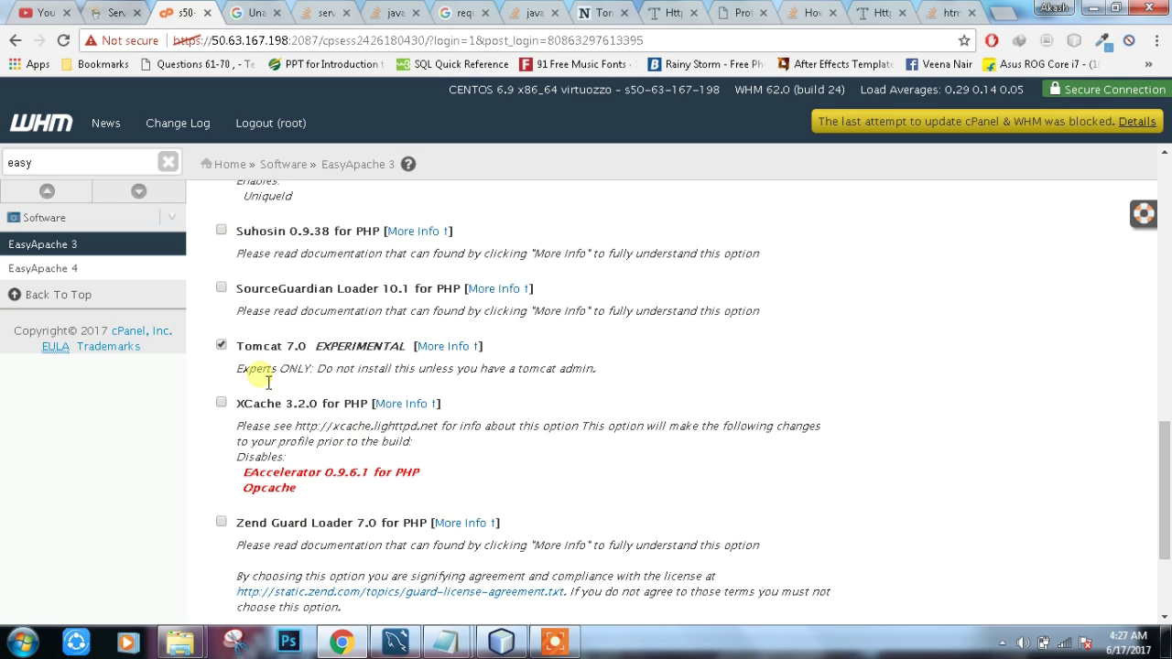
click(221, 348)
click(685, 435)
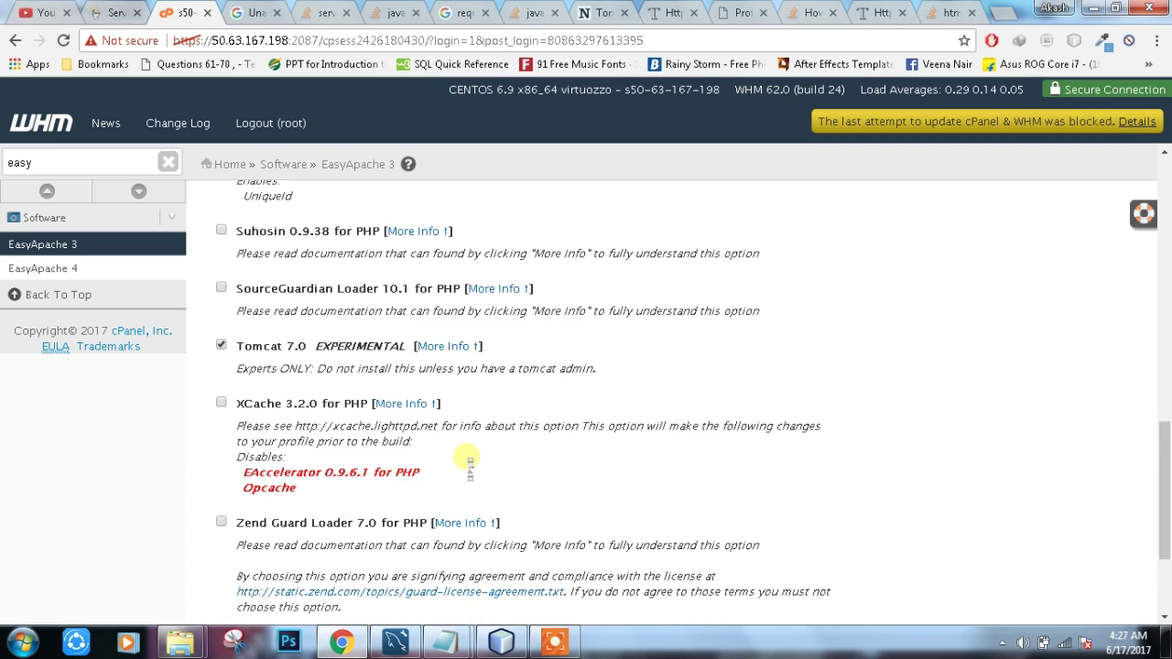
Step: Select the old 'easy' term in the WHM sidebar search box
scroll(470, 468, down, 2)
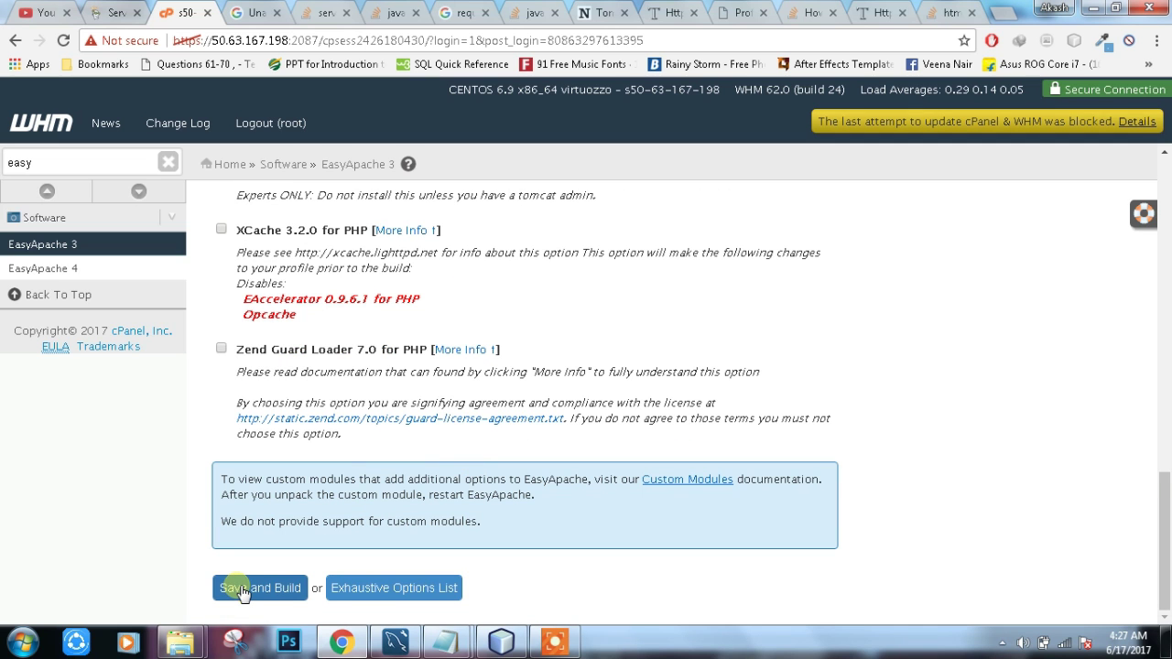
scroll(371, 392, up, 2)
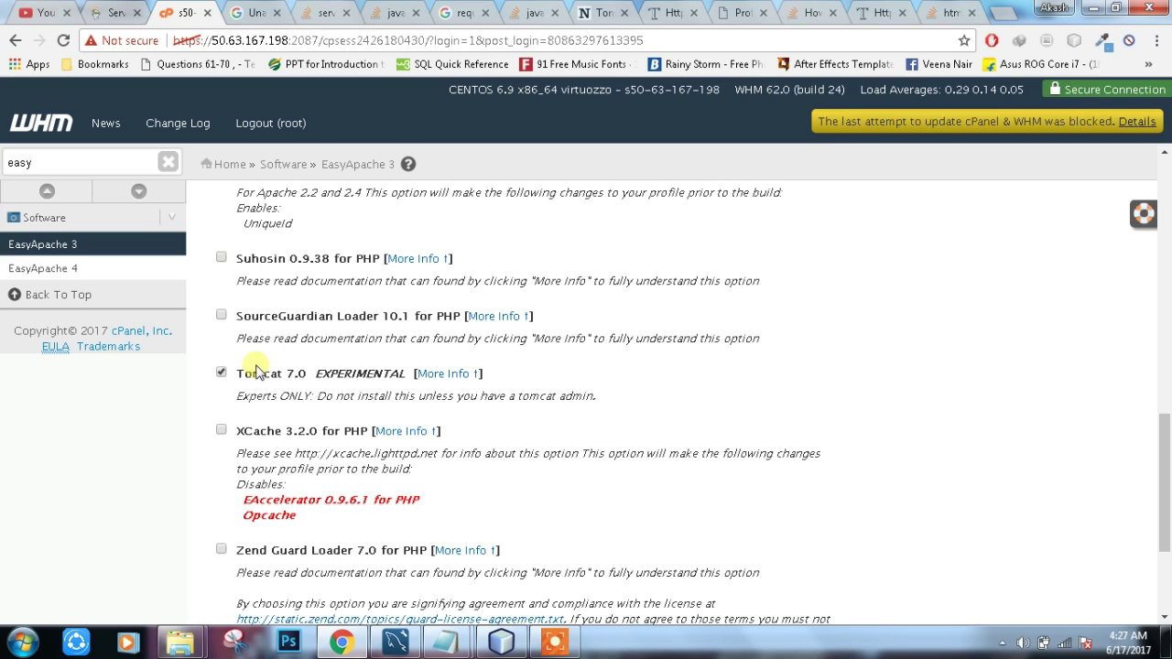
click(80, 165)
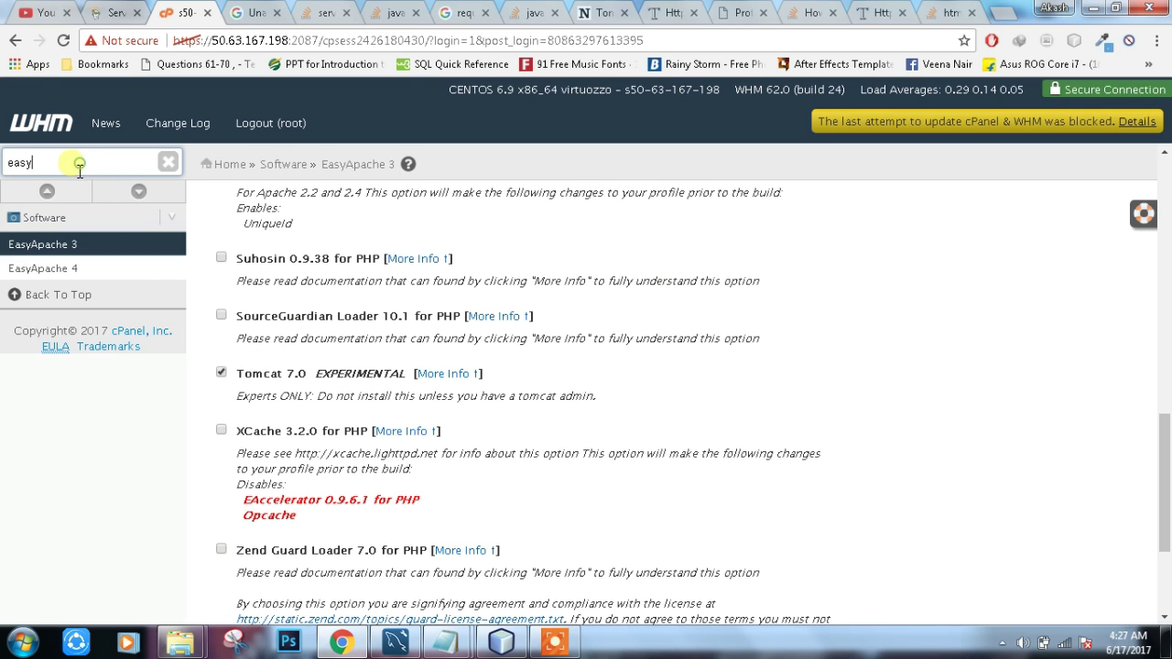
double_click(80, 165)
scroll(389, 469, down, 2)
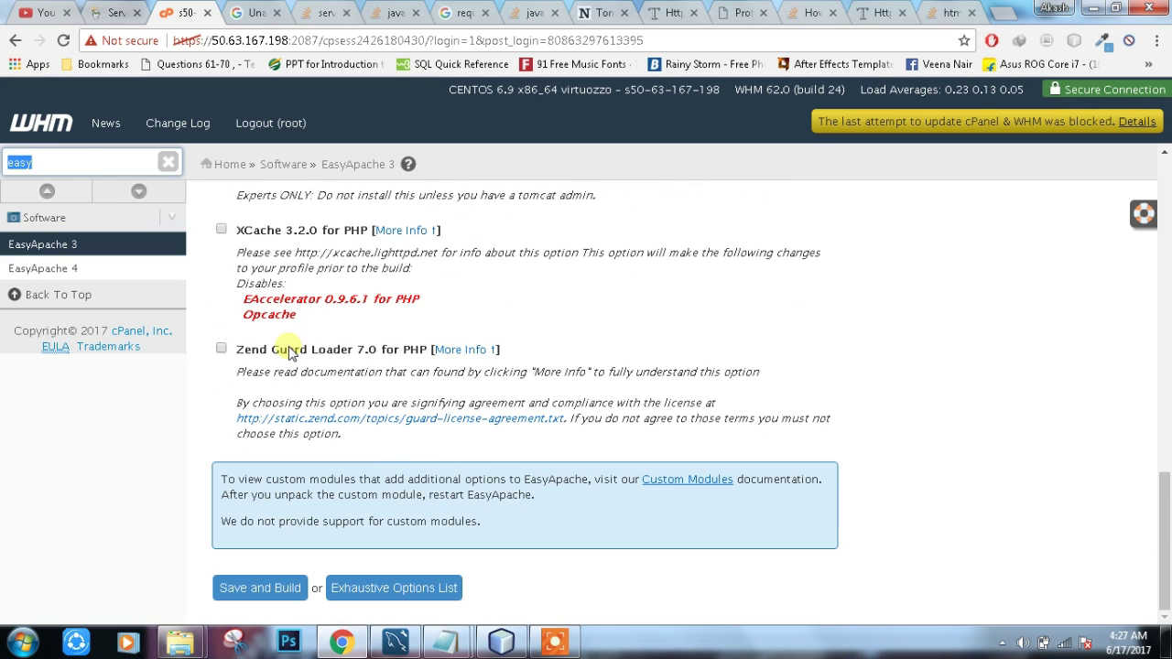
scroll(289, 355, up, 2)
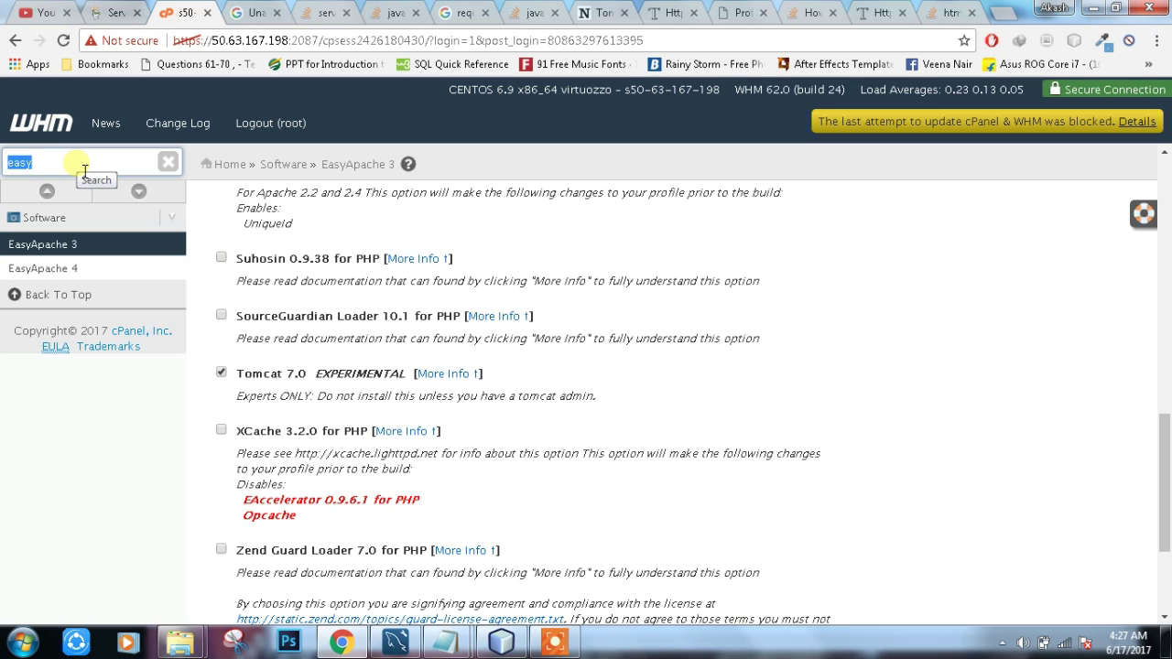
Step: Search 'servl', open Install Servlets and install .jsp support for the adhigamindia.com account
text(servlet)
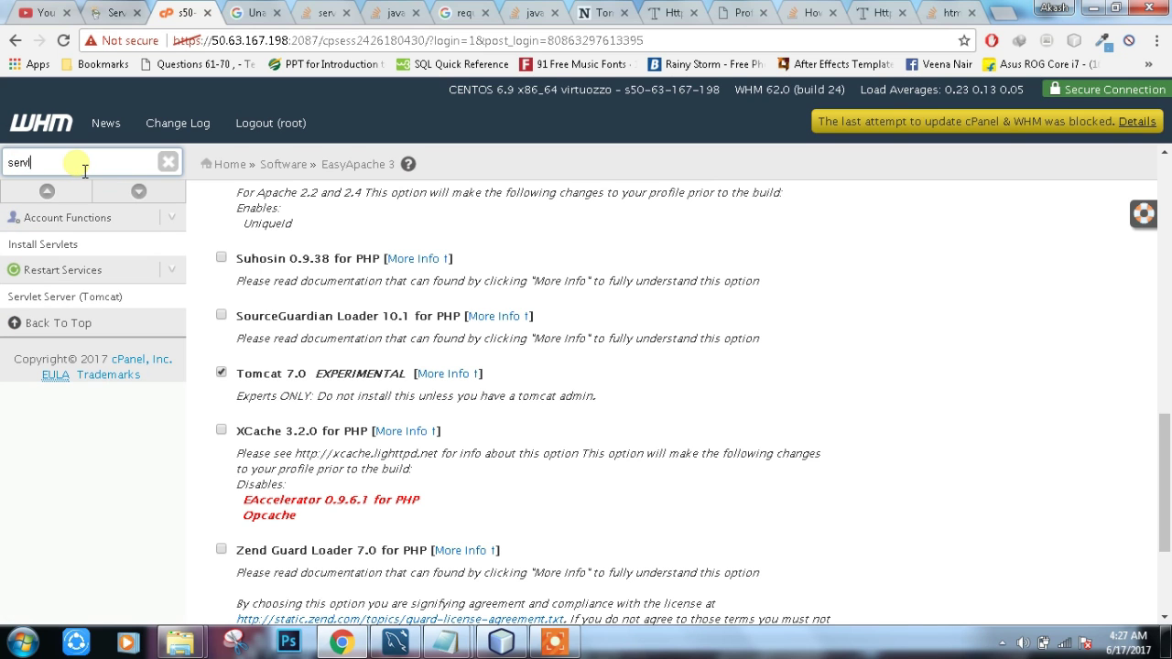
click(55, 244)
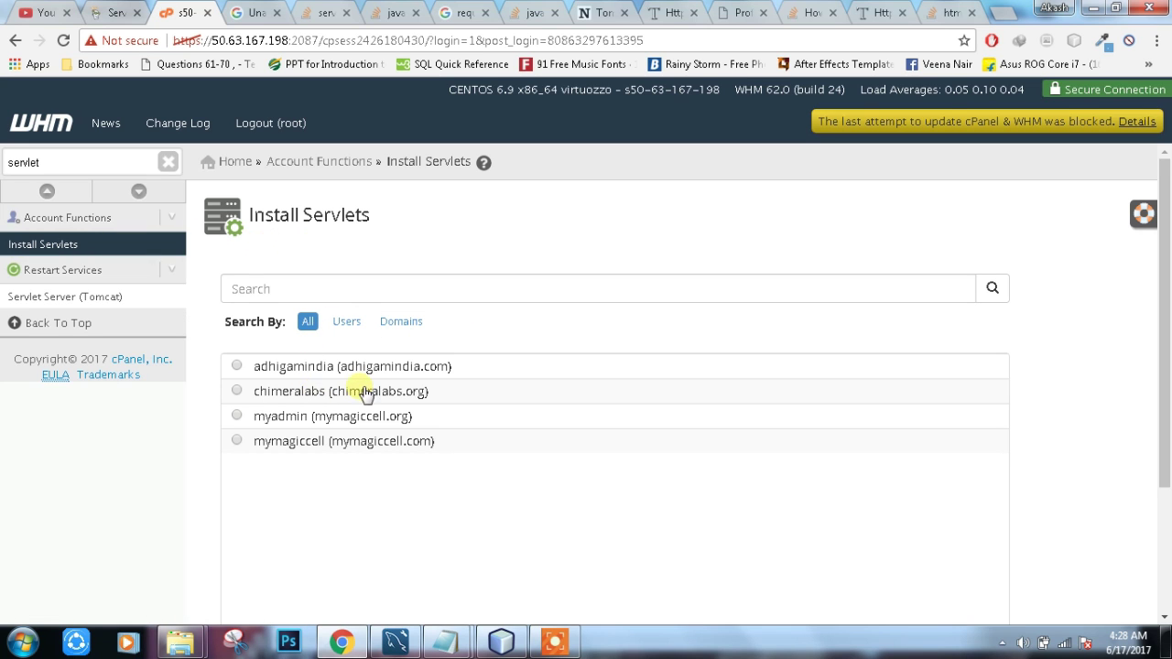
click(244, 366)
scroll(379, 411, down, 2)
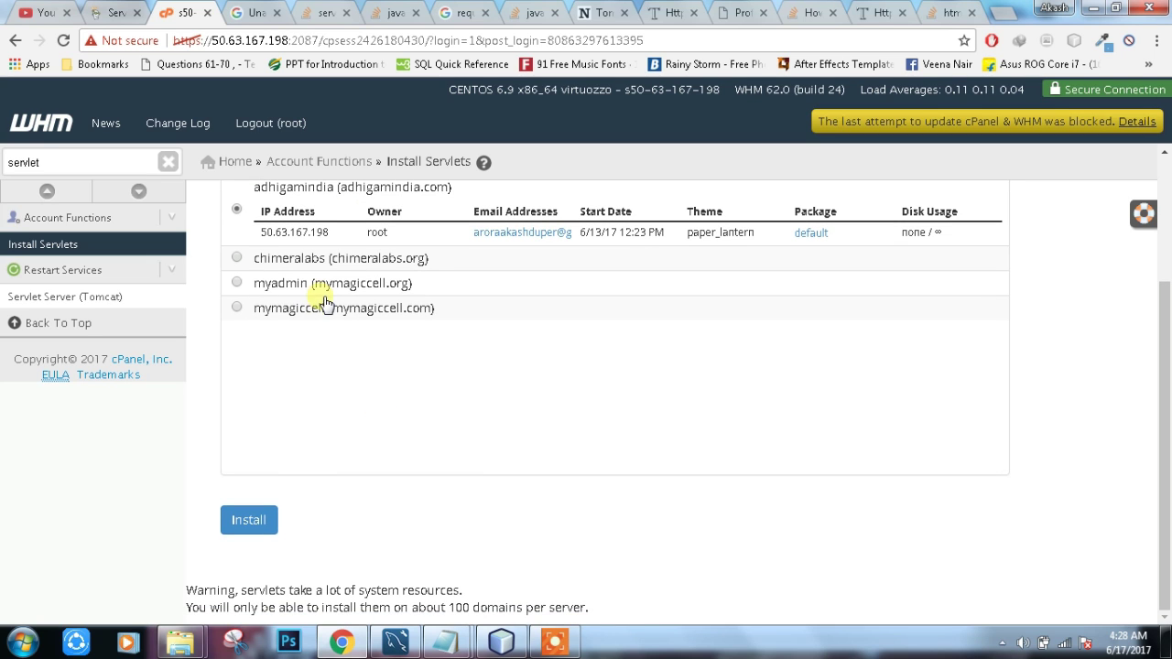
scroll(360, 445, up, 1)
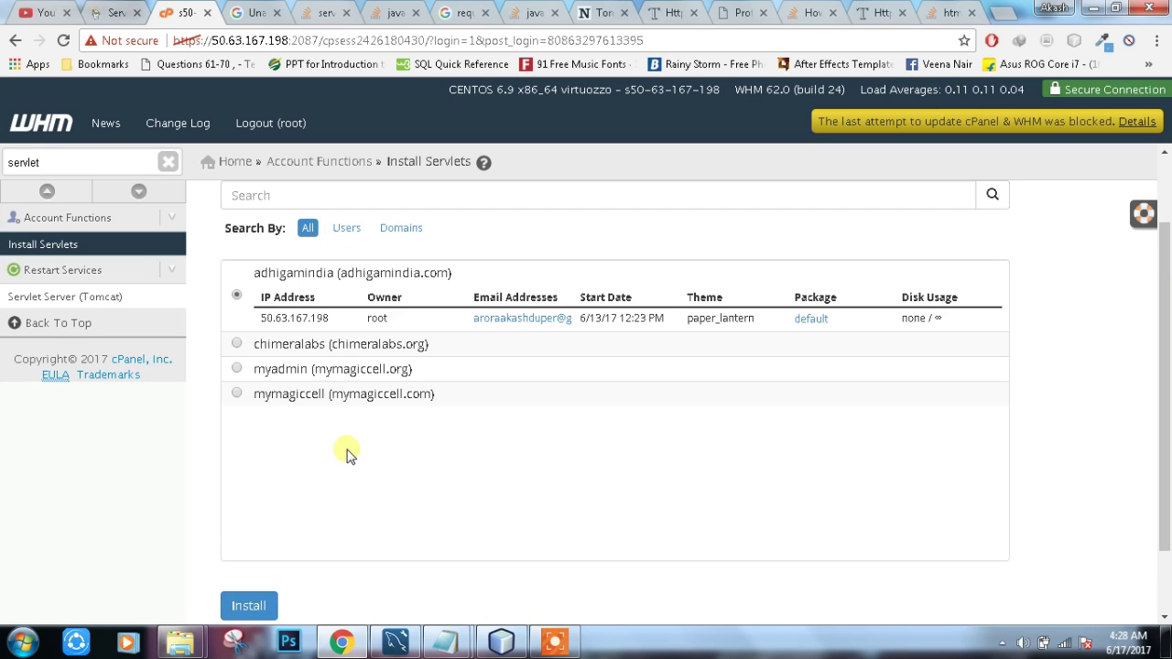
click(243, 605)
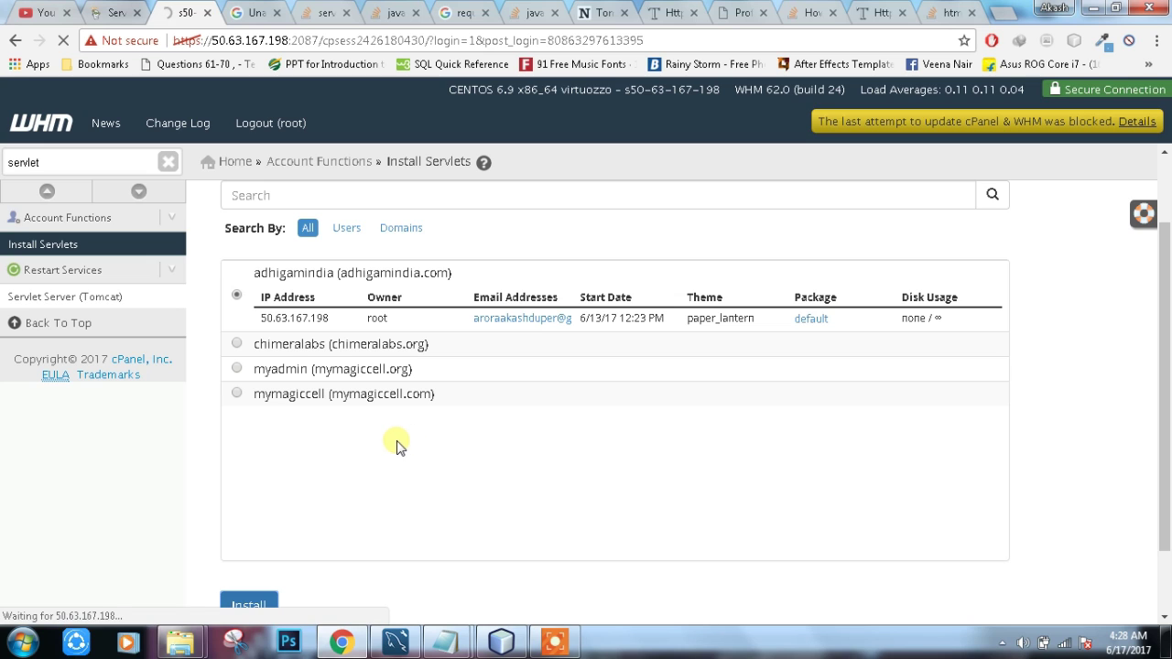
scroll(398, 446, up, 1)
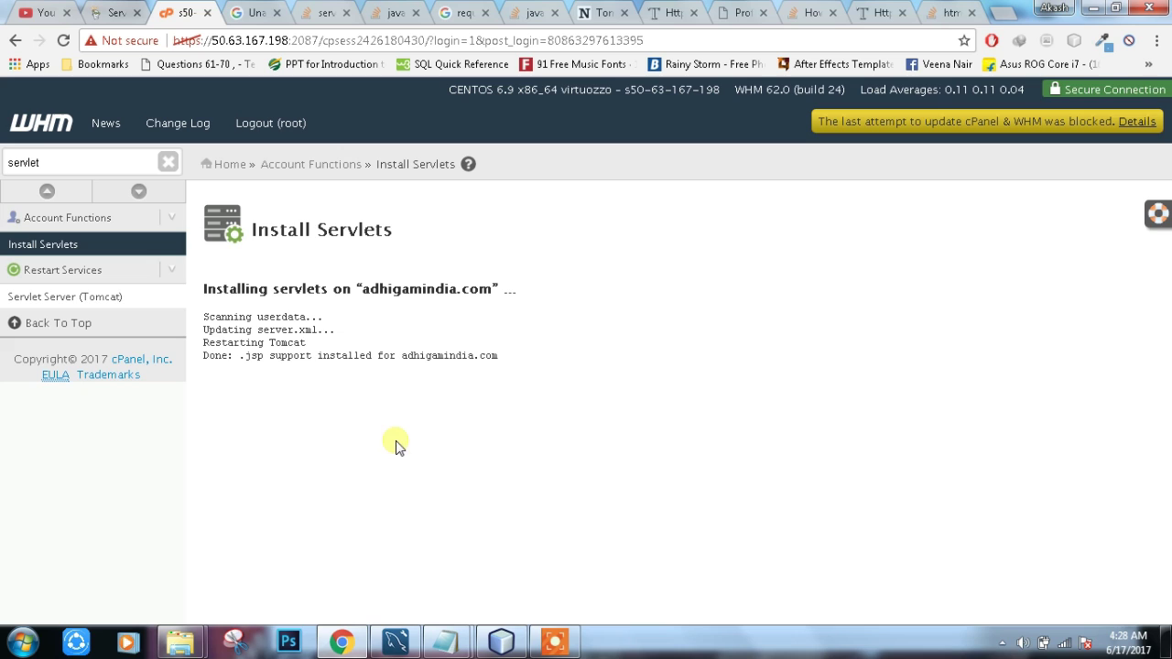
drag(203, 357, 520, 380)
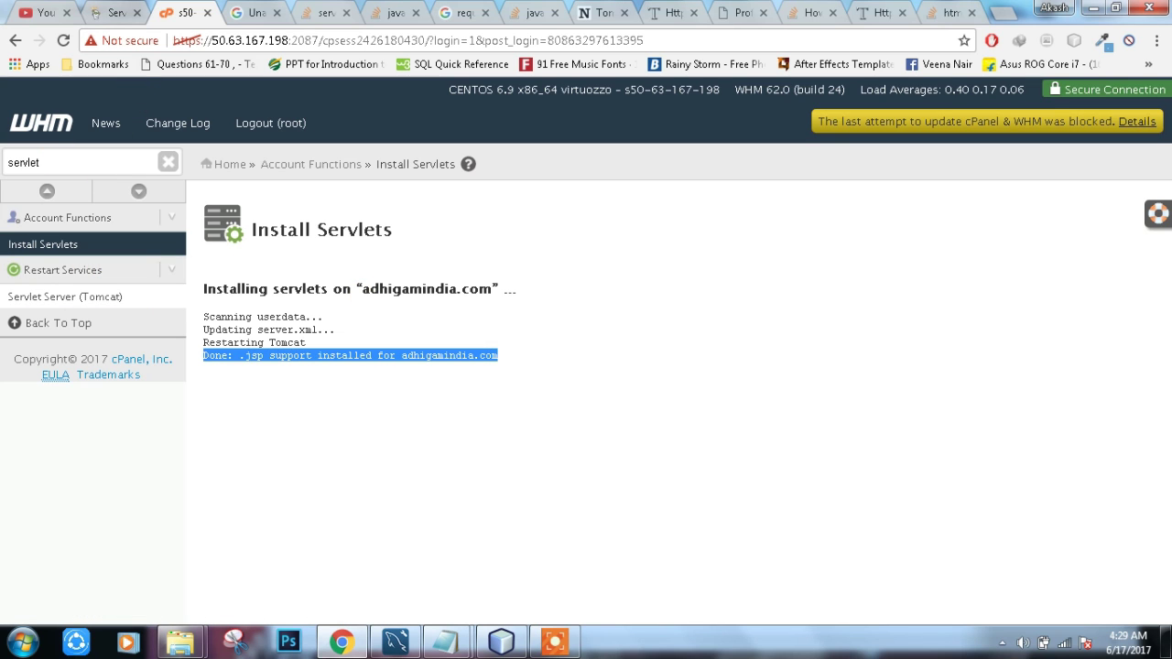
Step: From the GoDaddy dashboard, open cPanel File Manager, enter public_html and bring up its Upload page
click(110, 13)
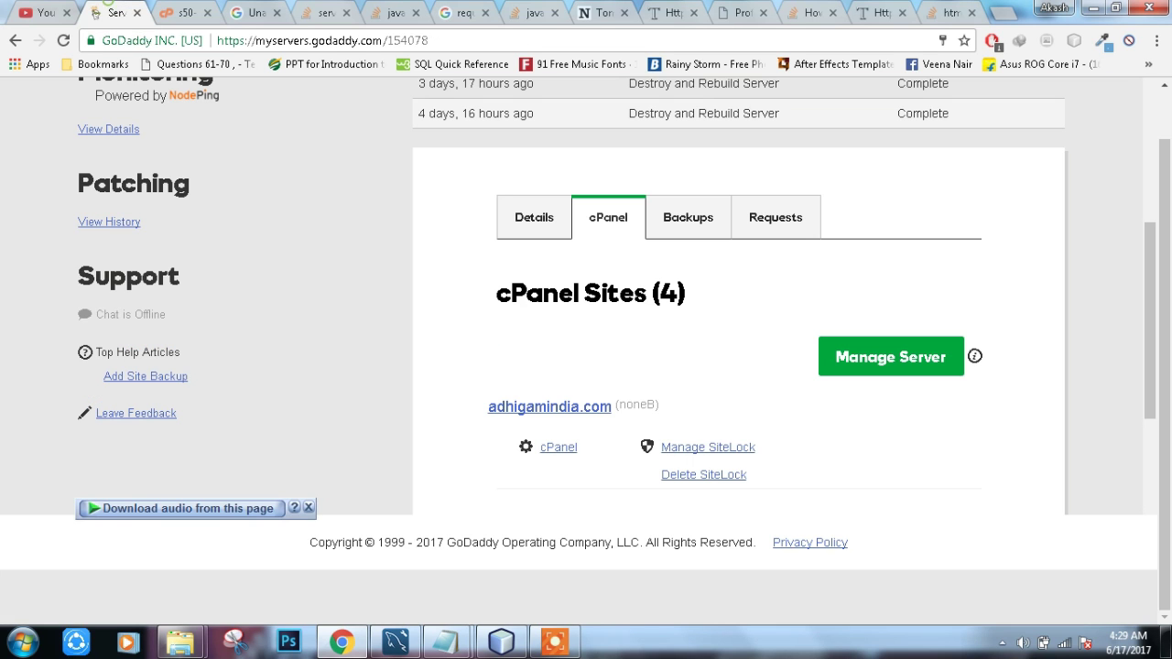
scroll(475, 223, down, 2)
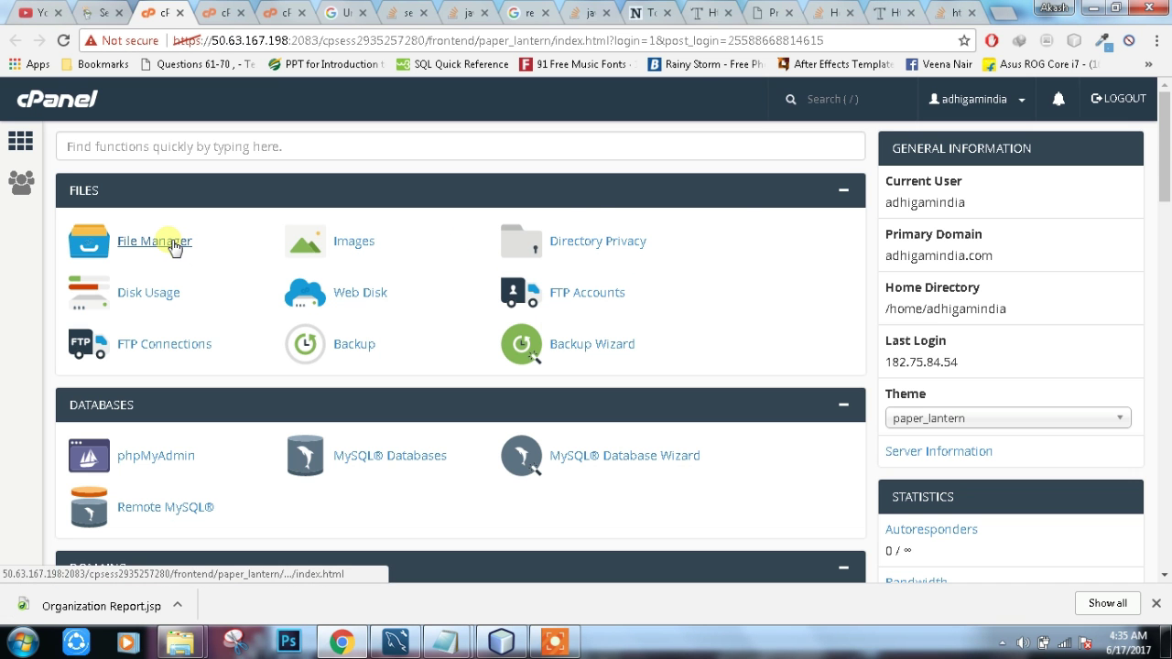
click(173, 243)
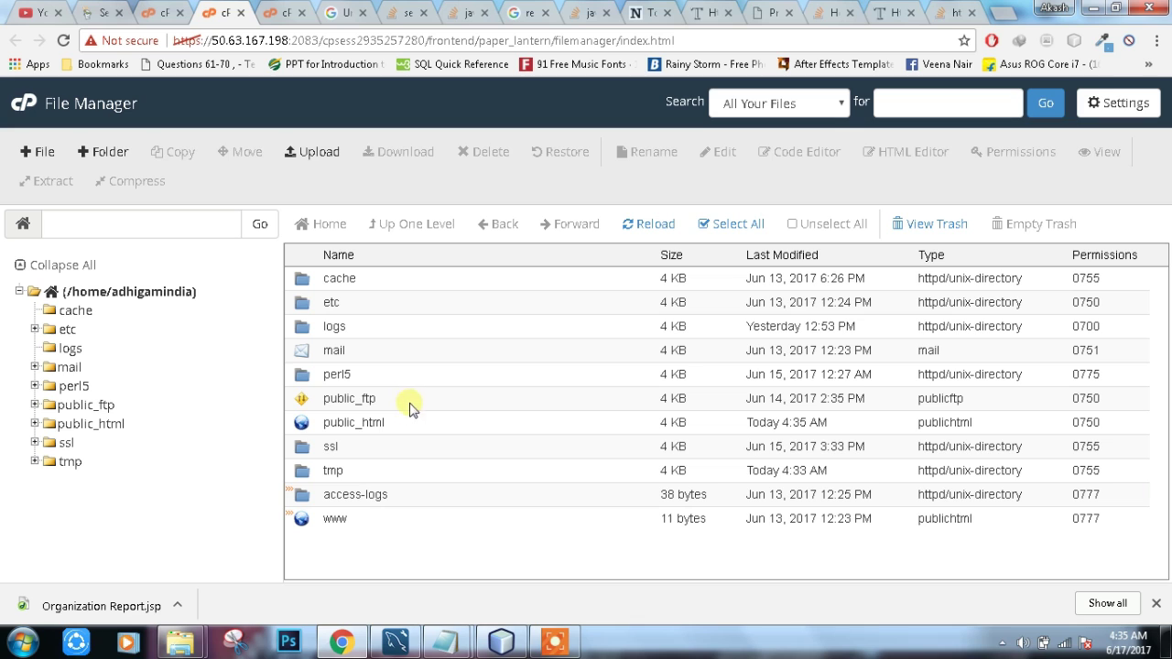
double_click(411, 424)
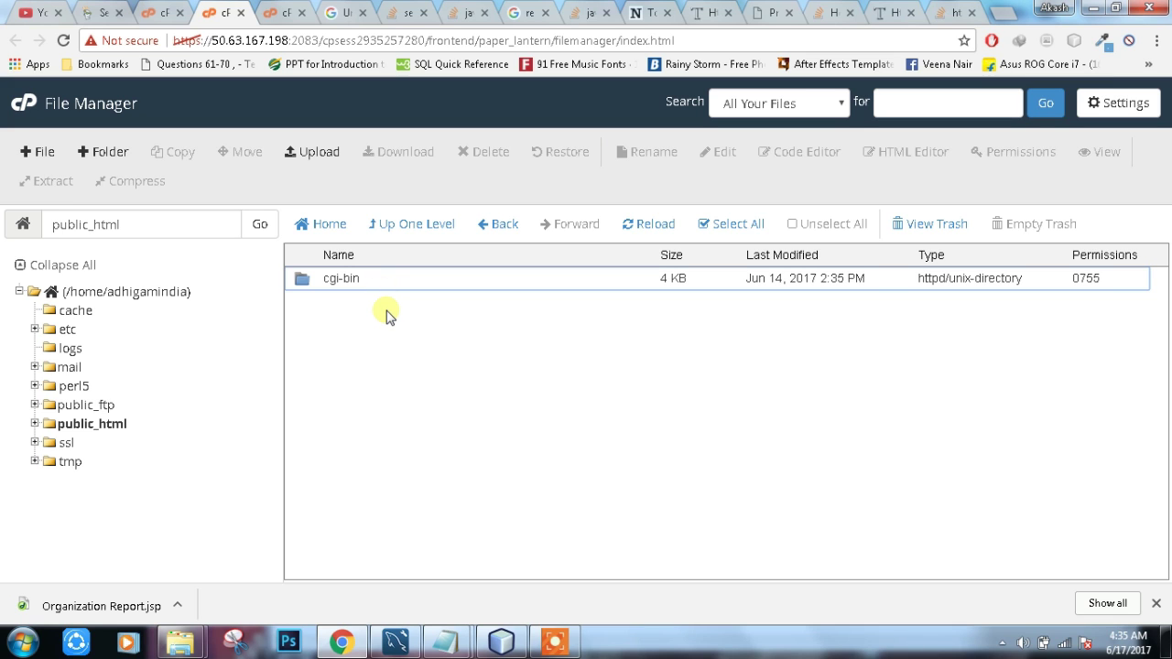
click(328, 155)
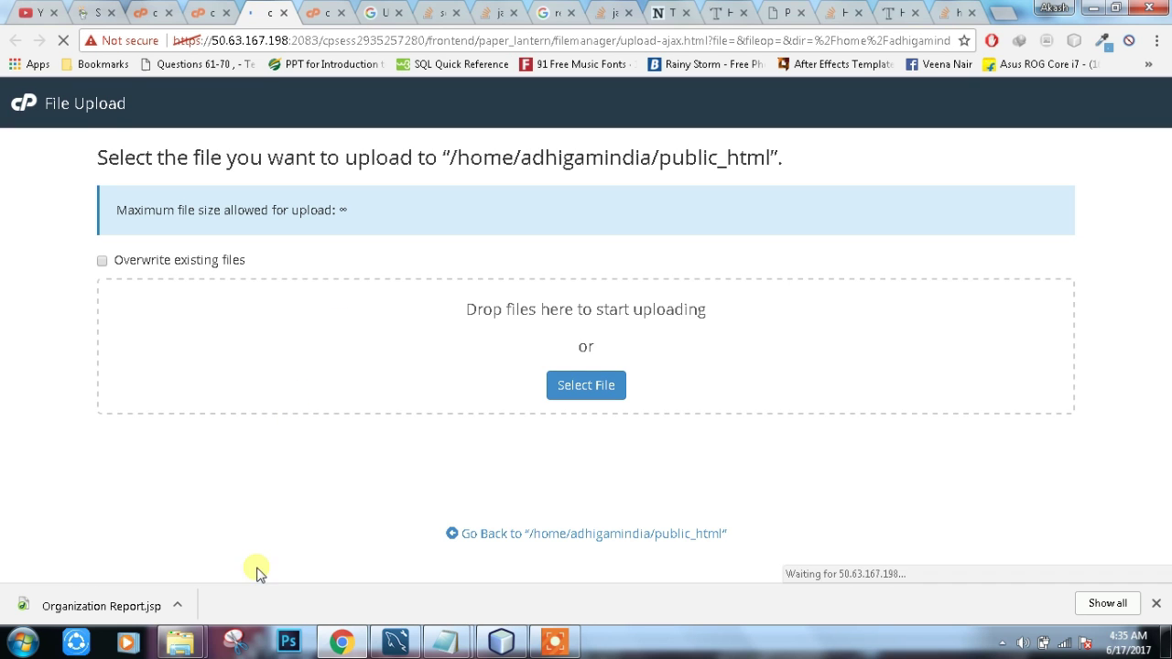
Step: Run Clean and Build on the ctrf project in NetBeans to regenerate its dist output
click(522, 644)
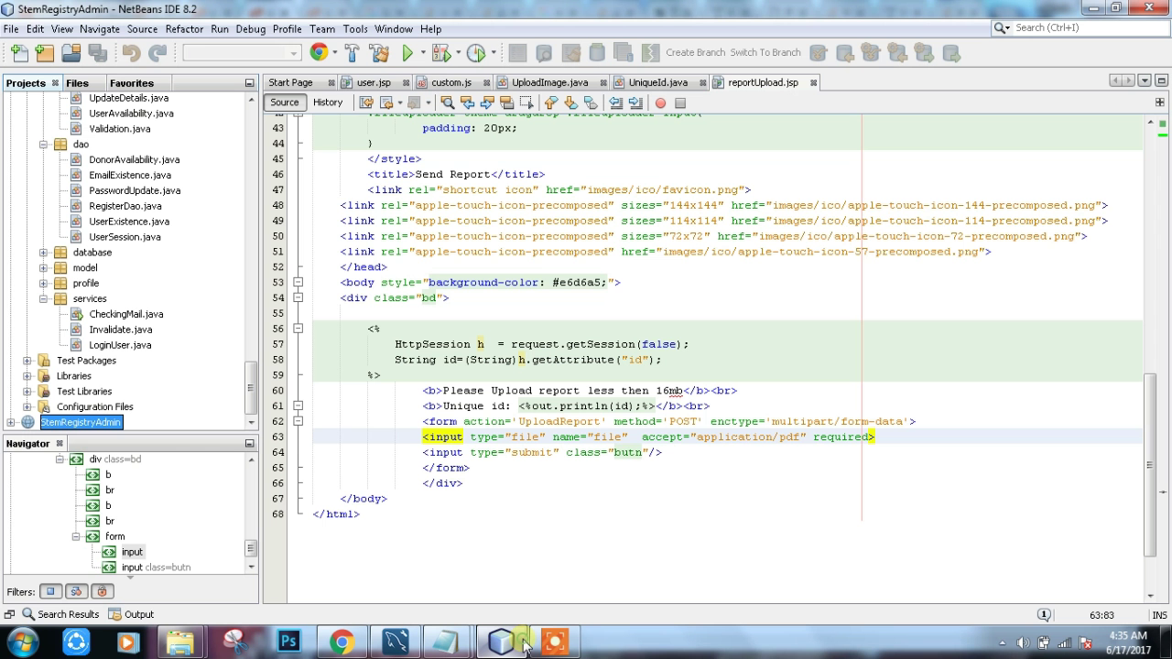
scroll(169, 364, up, 3)
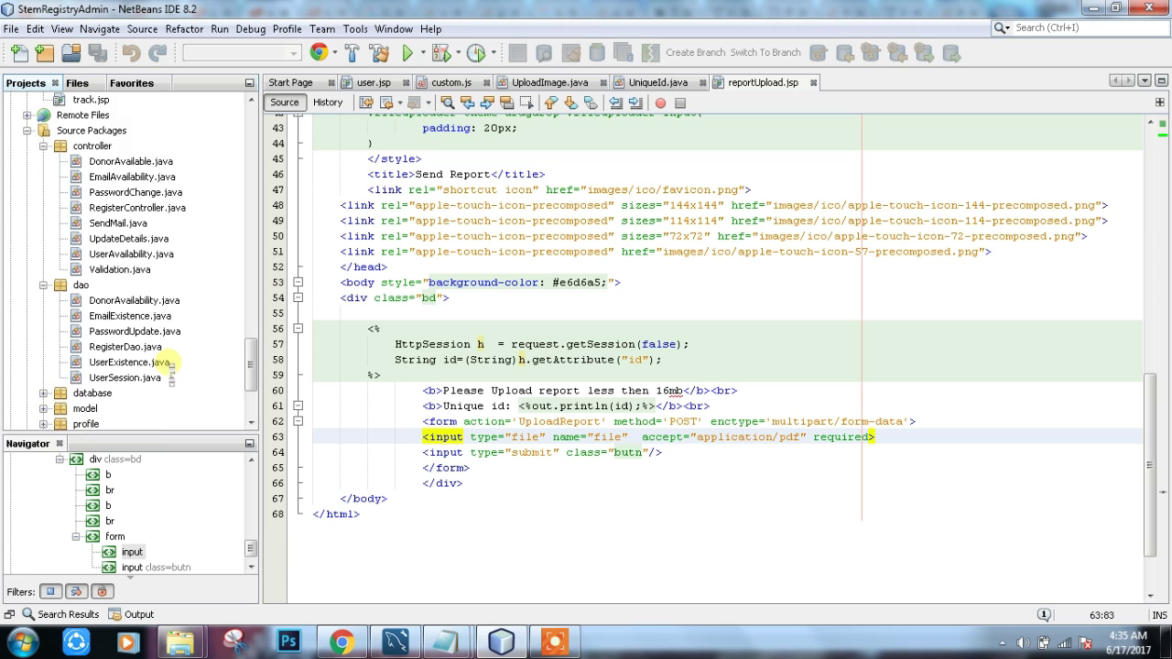
scroll(170, 364, up, 10)
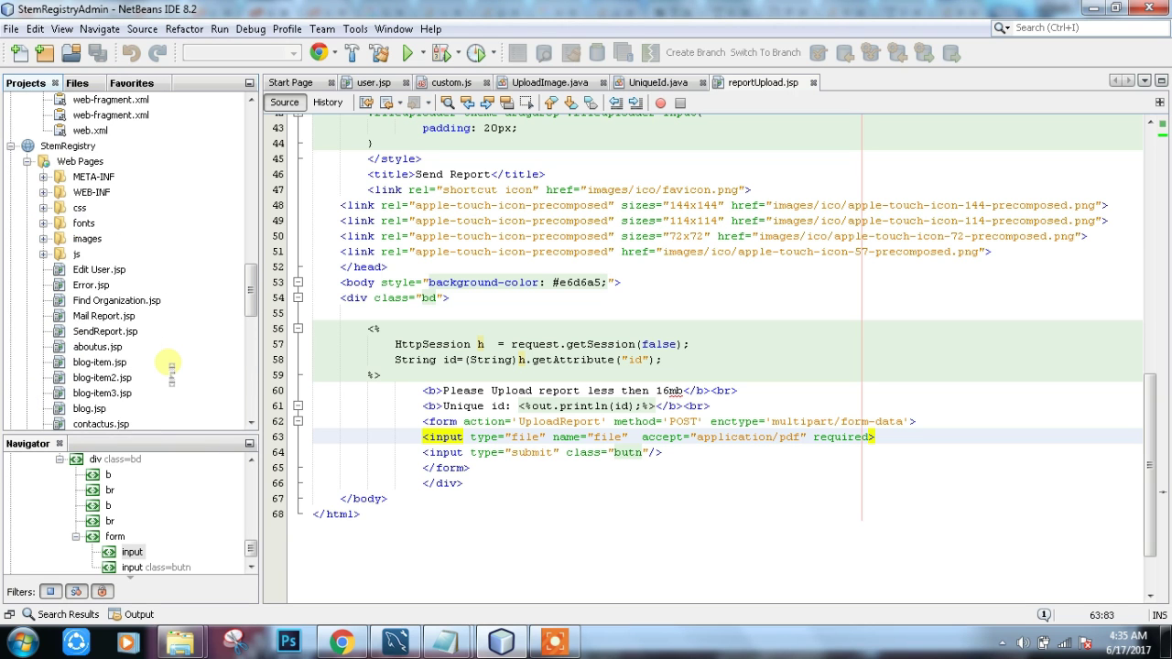
scroll(169, 364, down, 10)
scroll(169, 365, up, 15)
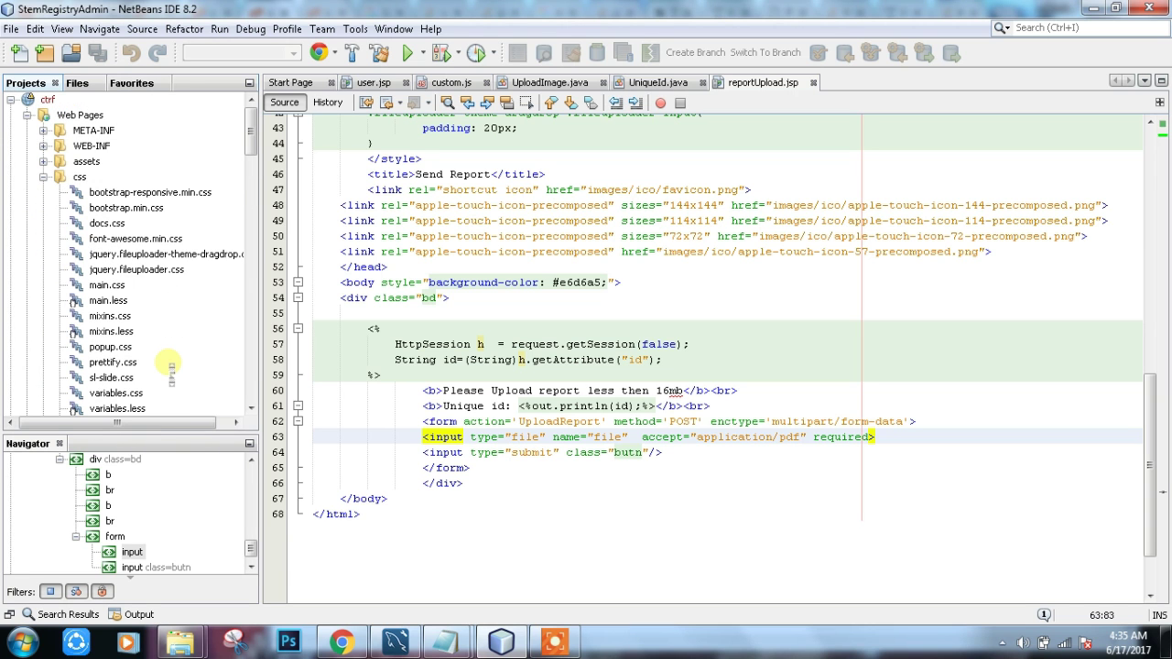
right_click(40, 103)
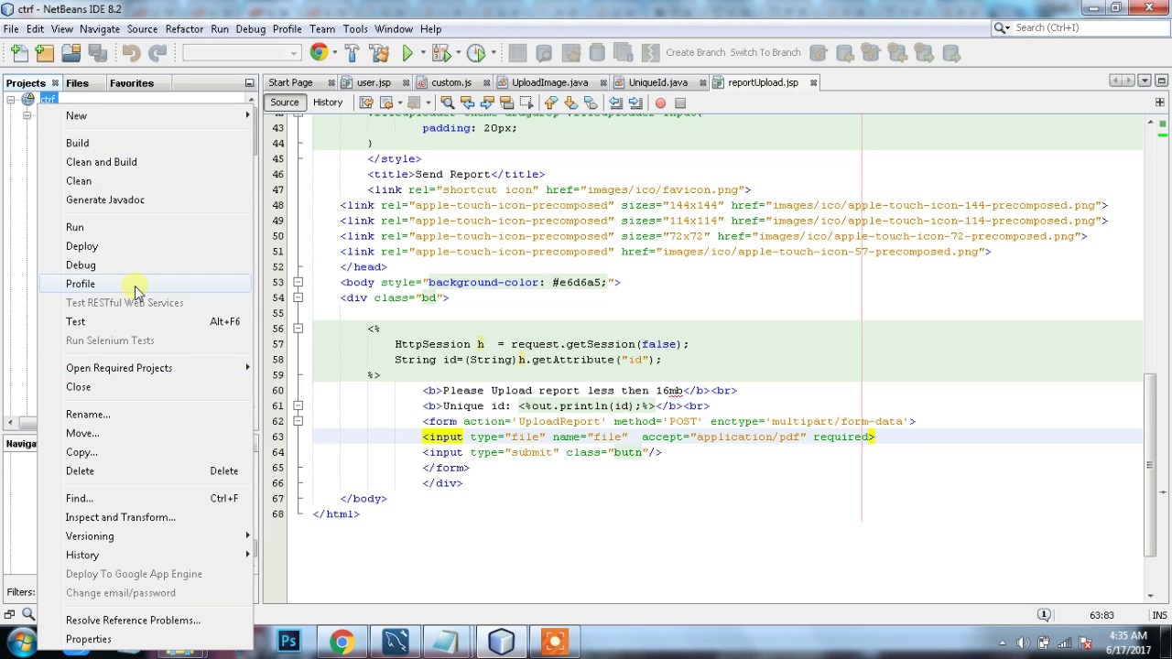
click(123, 163)
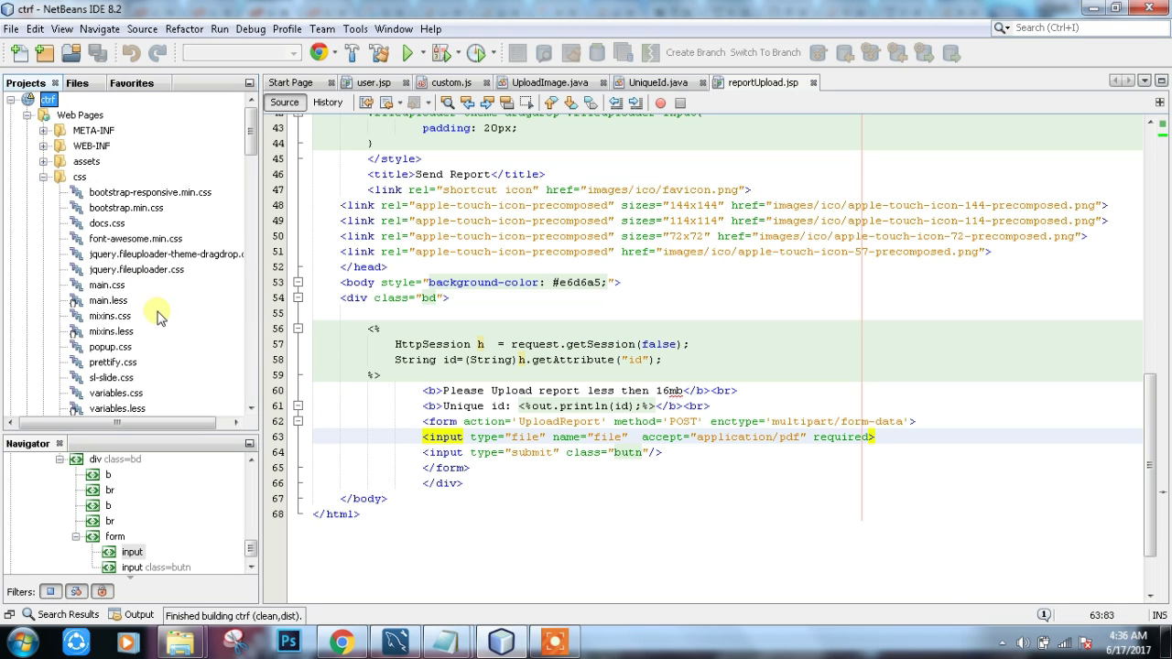
scroll(156, 316, down, 2)
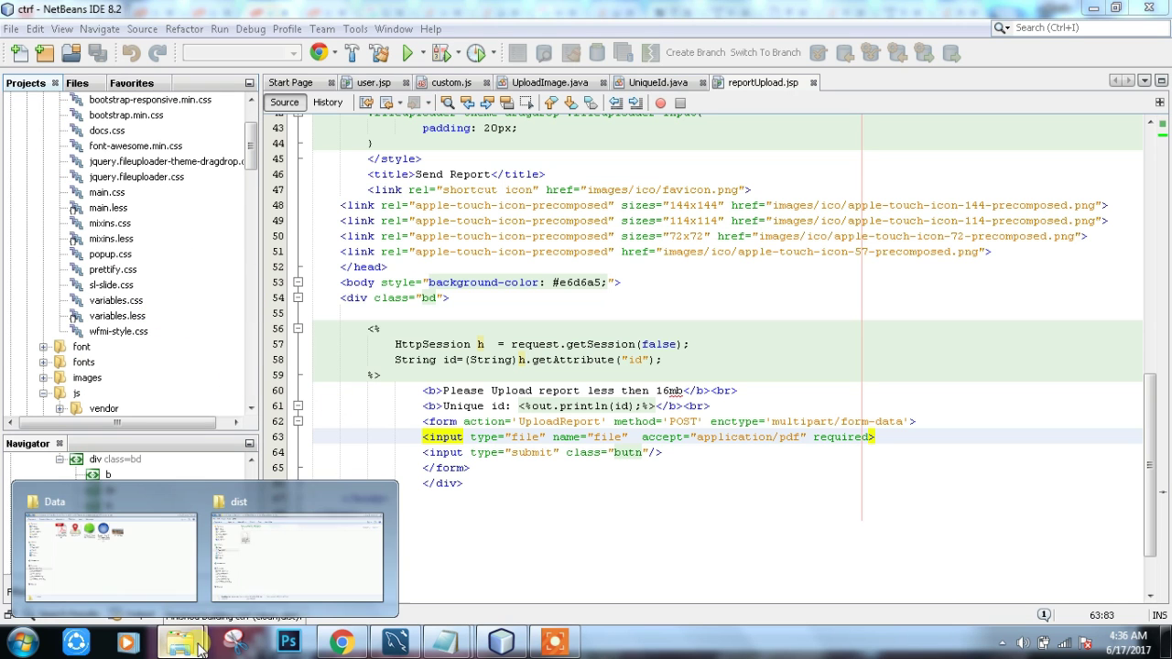
Step: Navigate in Explorer from Documents into the ctrf project's dist folder
click(261, 563)
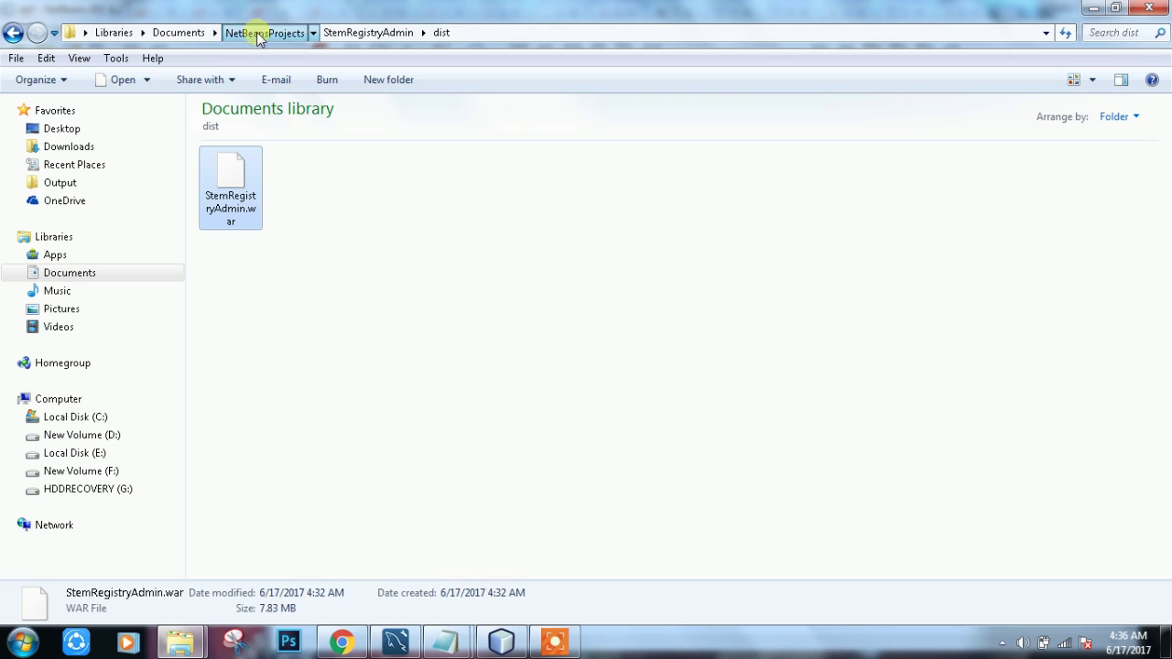
click(259, 34)
click(179, 32)
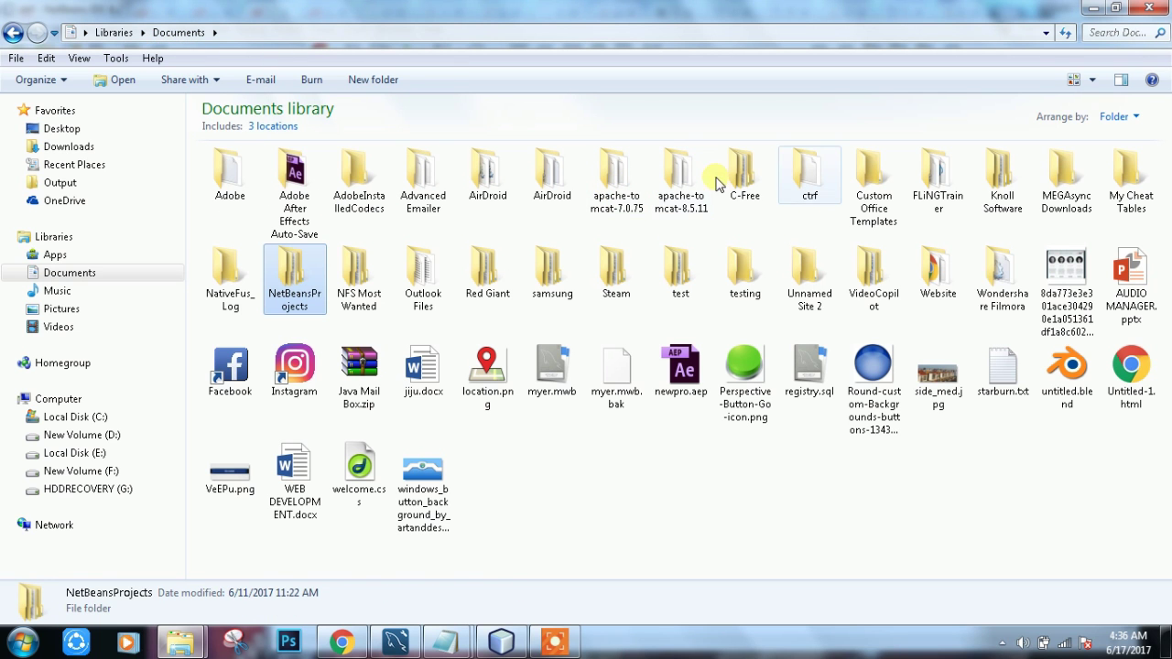
double_click(809, 174)
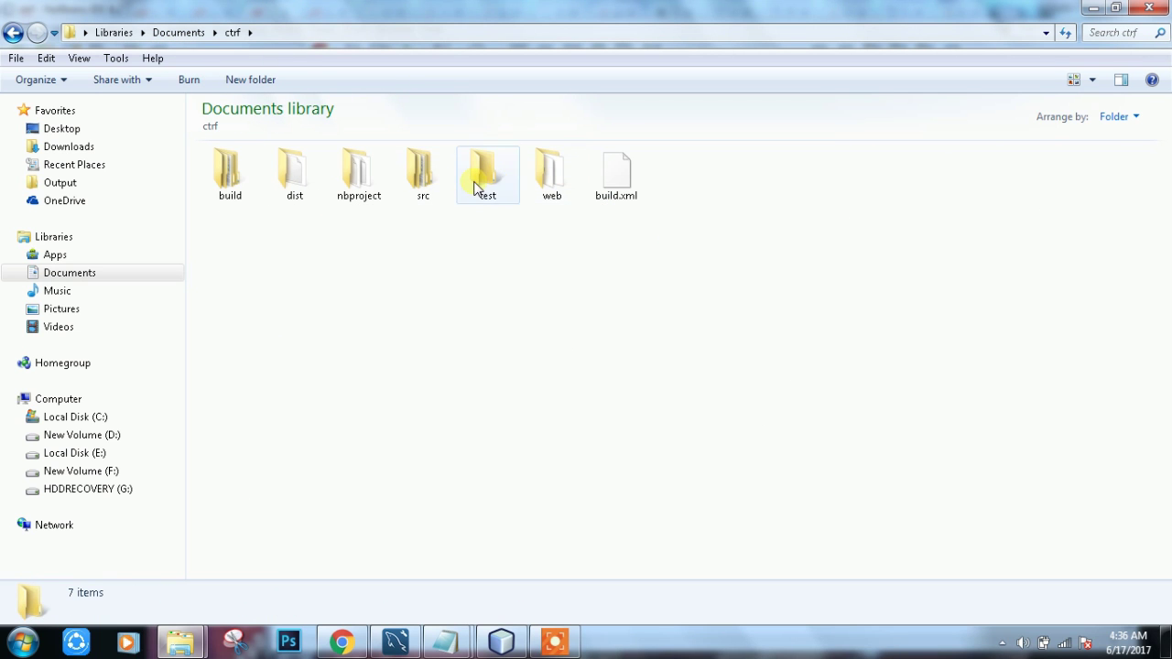
double_click(568, 191)
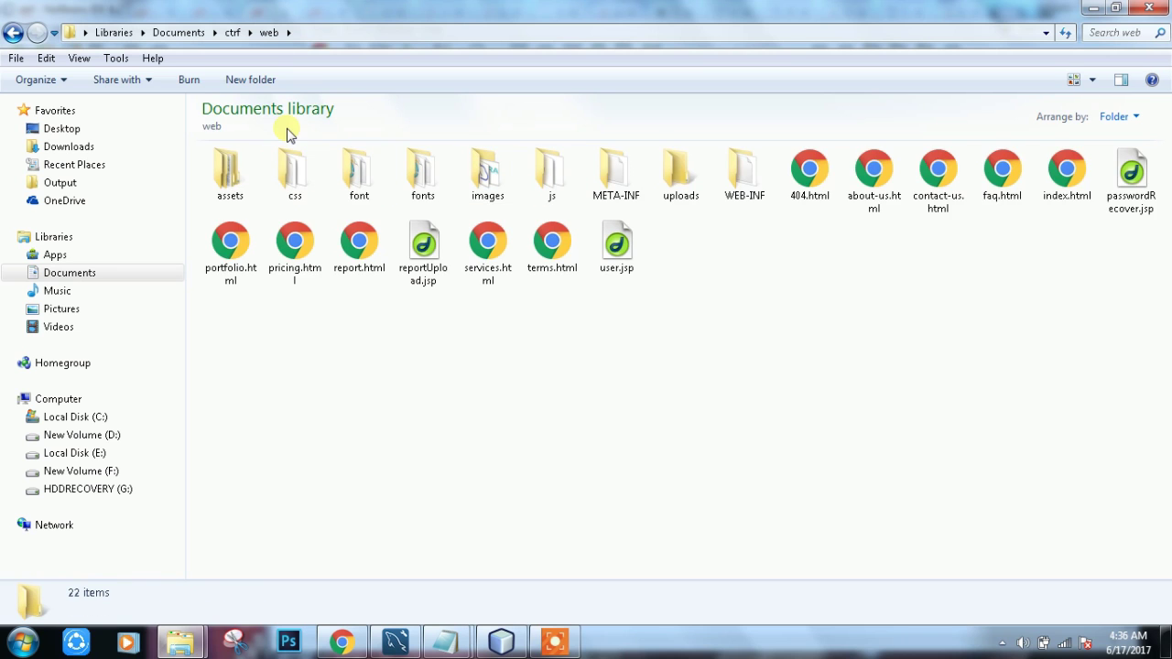
key(BackSpace)
key(Left)
key(Left)
key(Left)
key(Left)
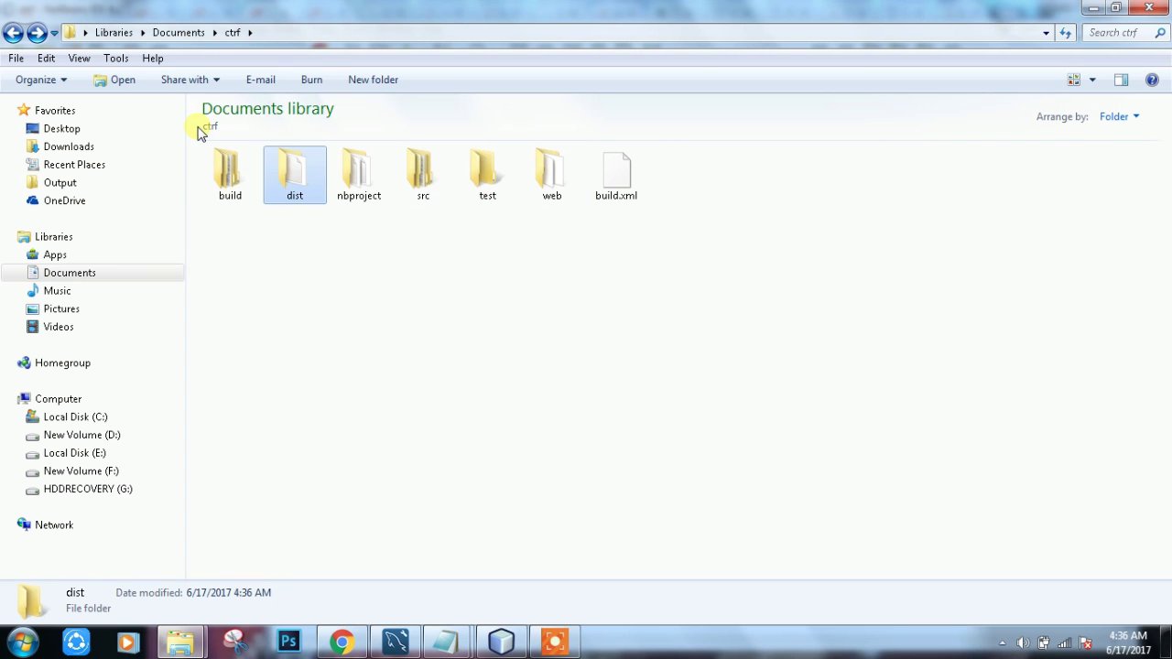
key(Return)
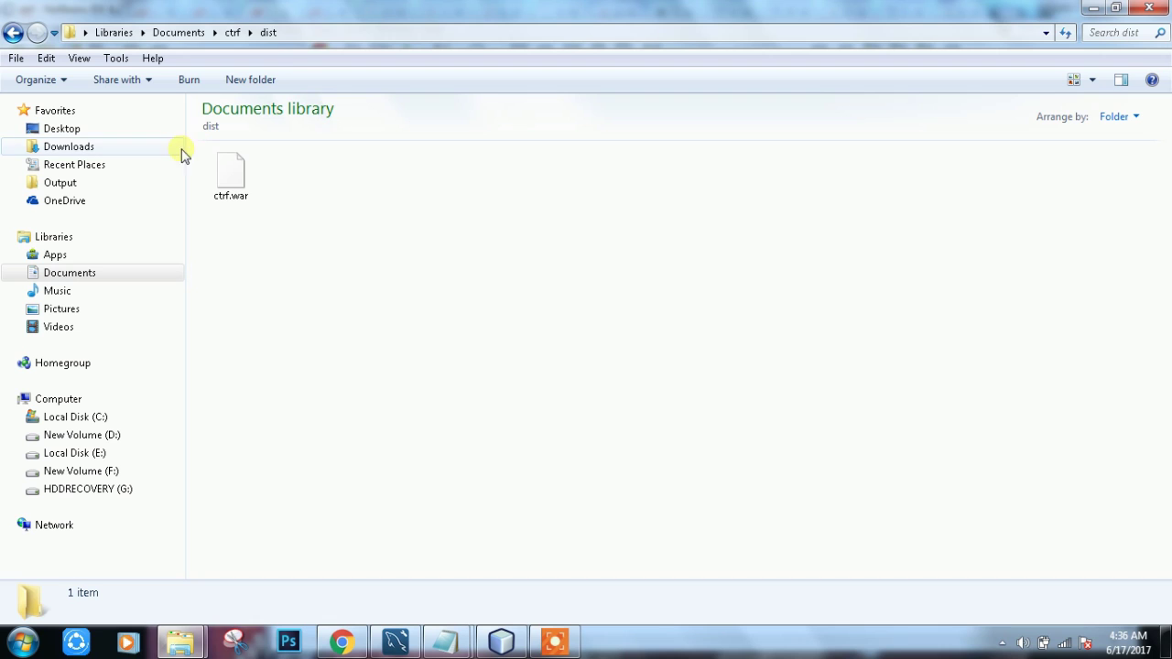
click(301, 34)
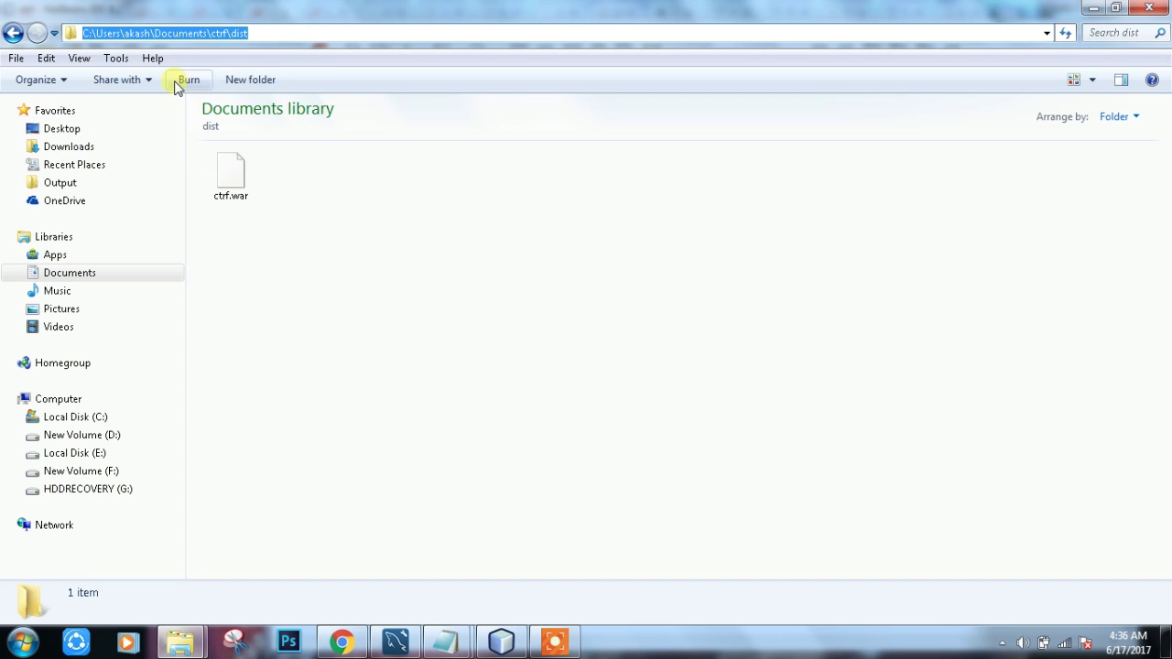
Step: Dismiss the can't-open warning for ctrf.war and drag it onto the public_html upload page
click(237, 174)
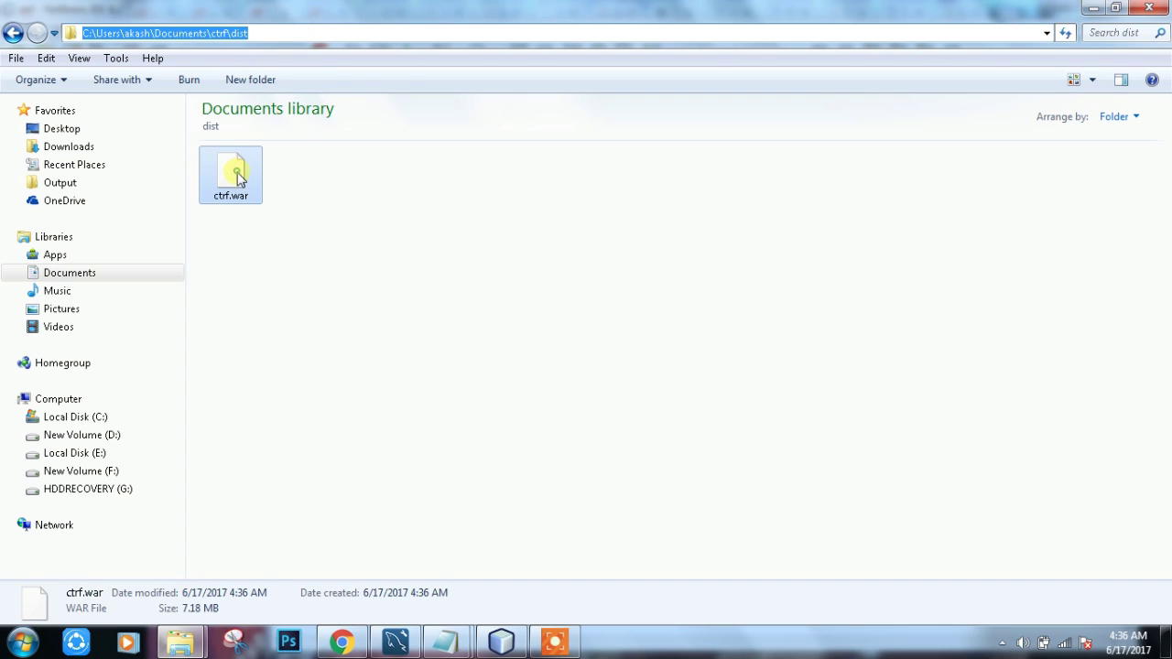
double_click(237, 174)
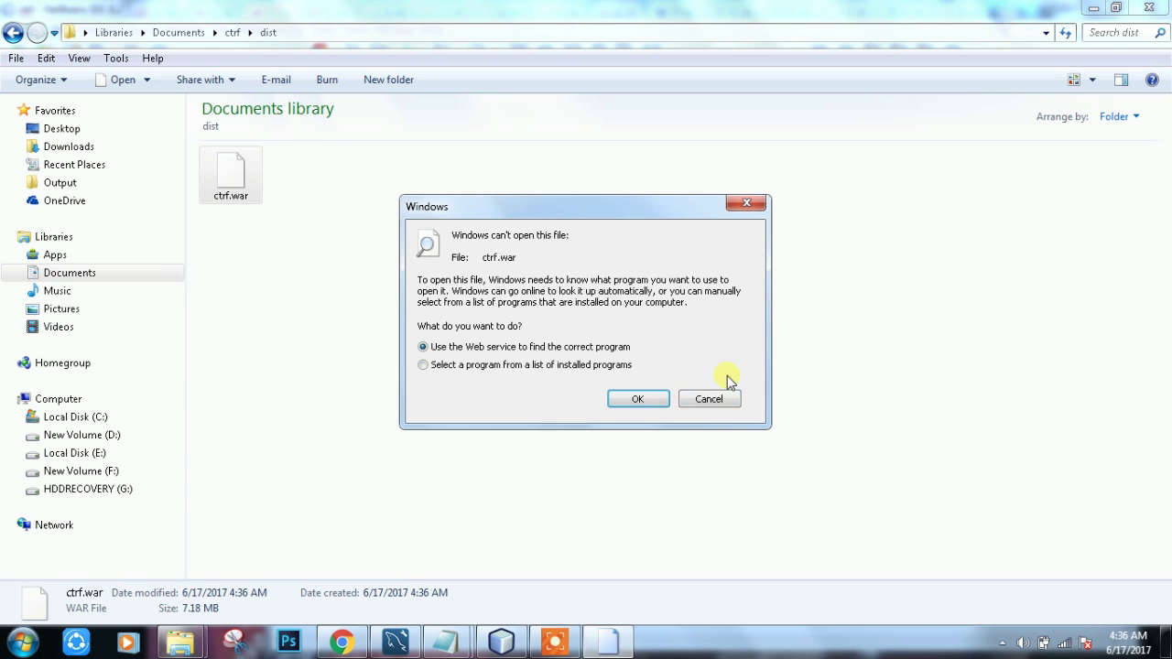
click(705, 400)
drag(244, 178, 395, 396)
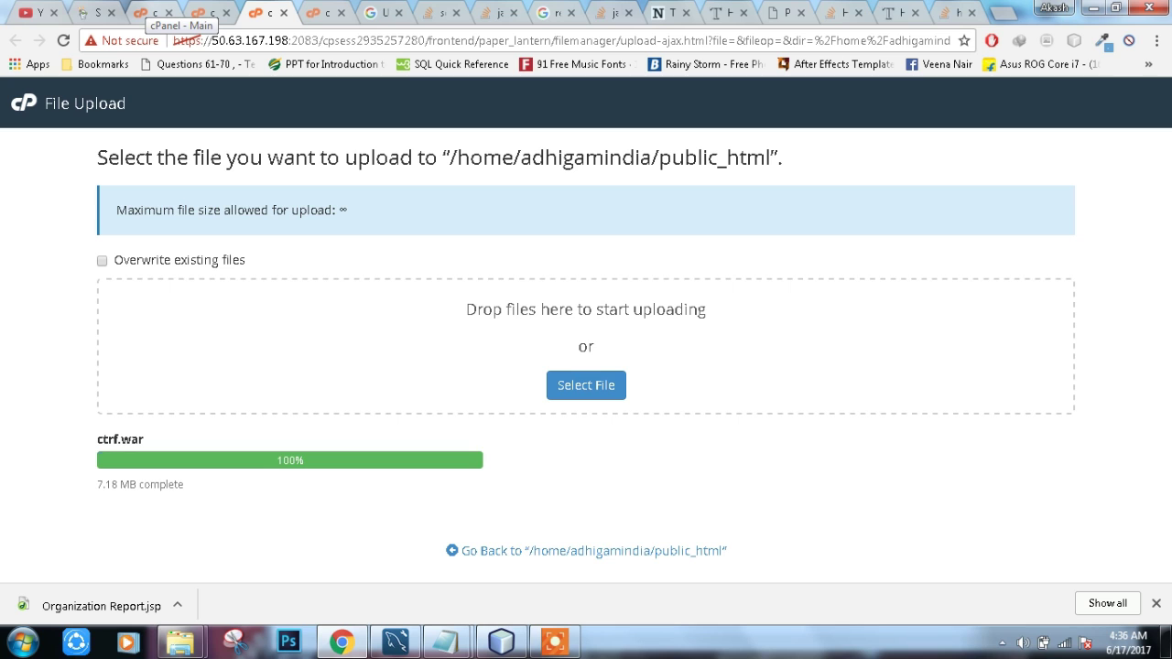
Step: Reload File Manager, confirm ctrf.war sits beside cgi-bin in public_html, and open Settings
click(203, 13)
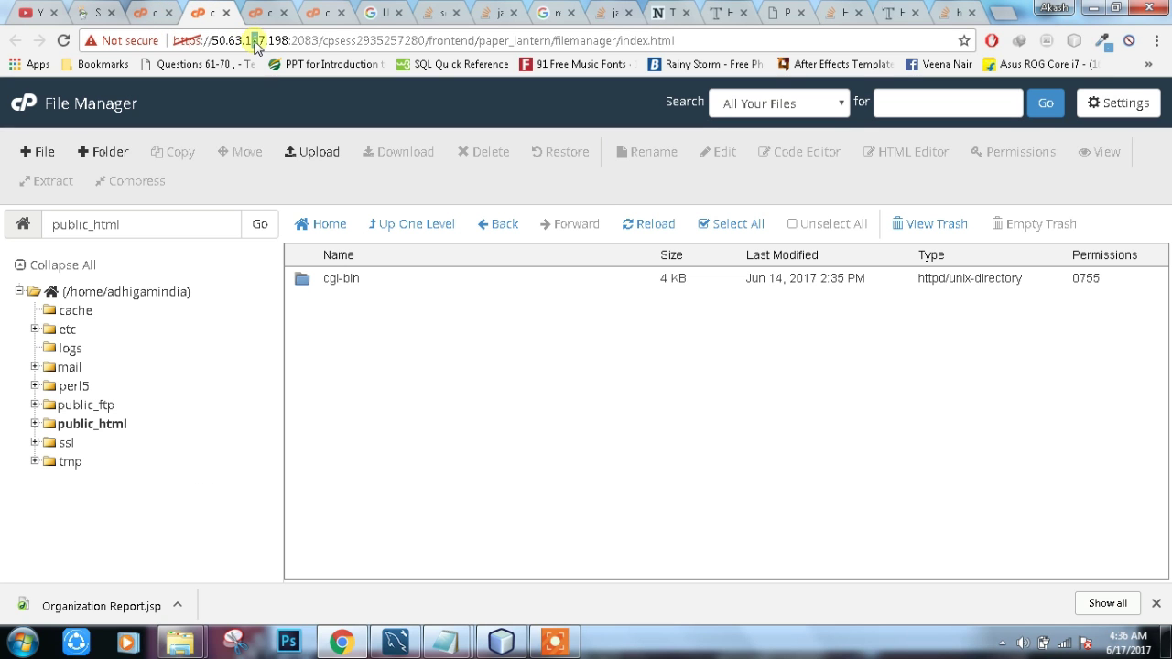
click(256, 45)
key(Return)
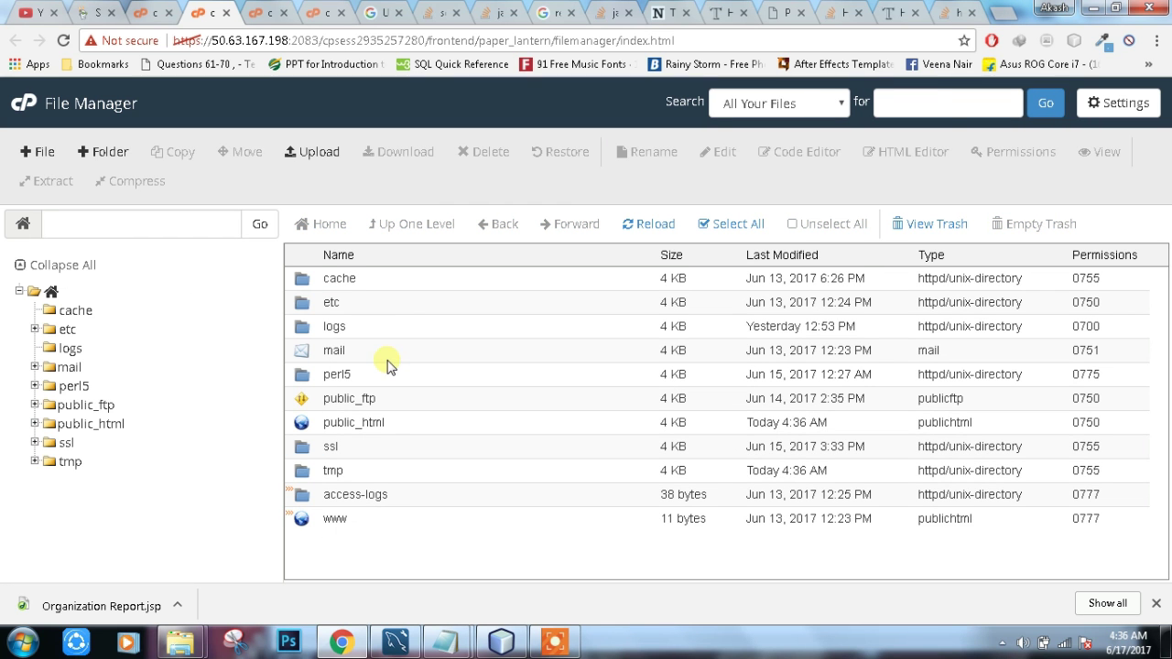
double_click(395, 424)
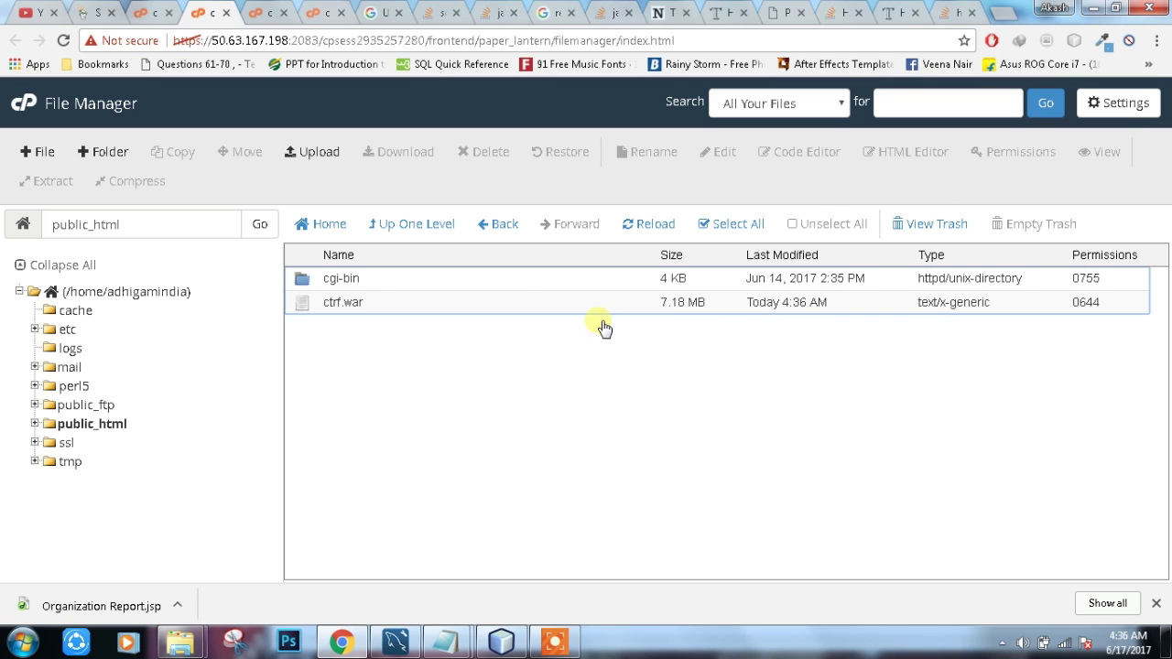
click(1140, 105)
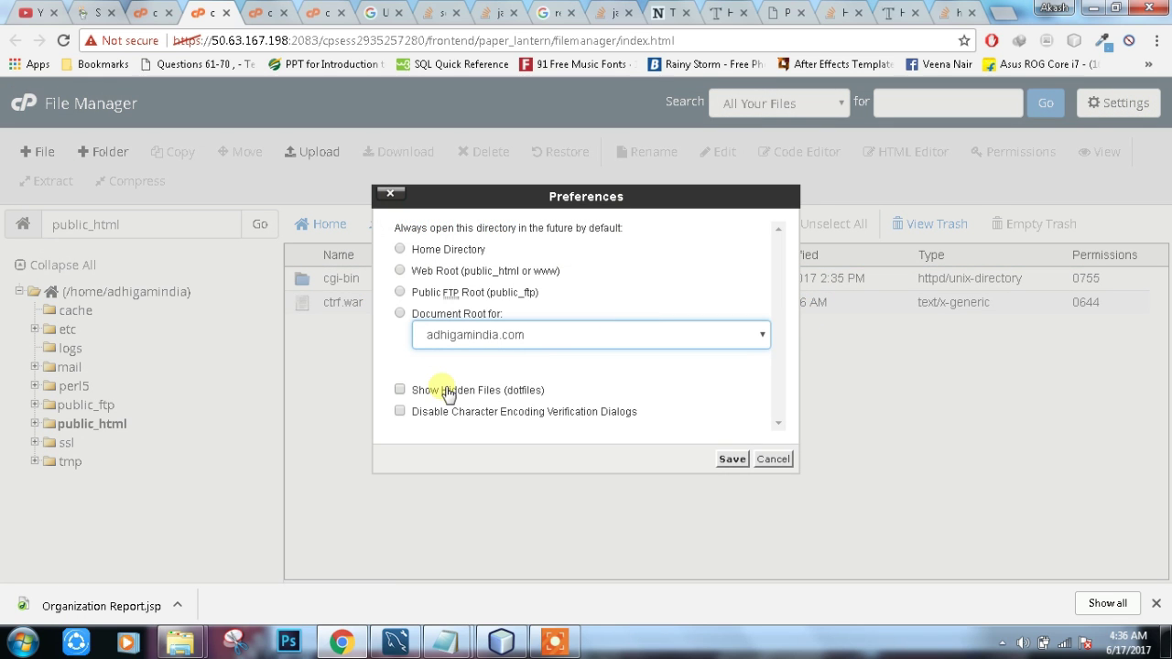
Step: Enable Show Hidden Files (dotfiles) in File Manager preferences, save, and reopen to verify
click(442, 390)
click(732, 458)
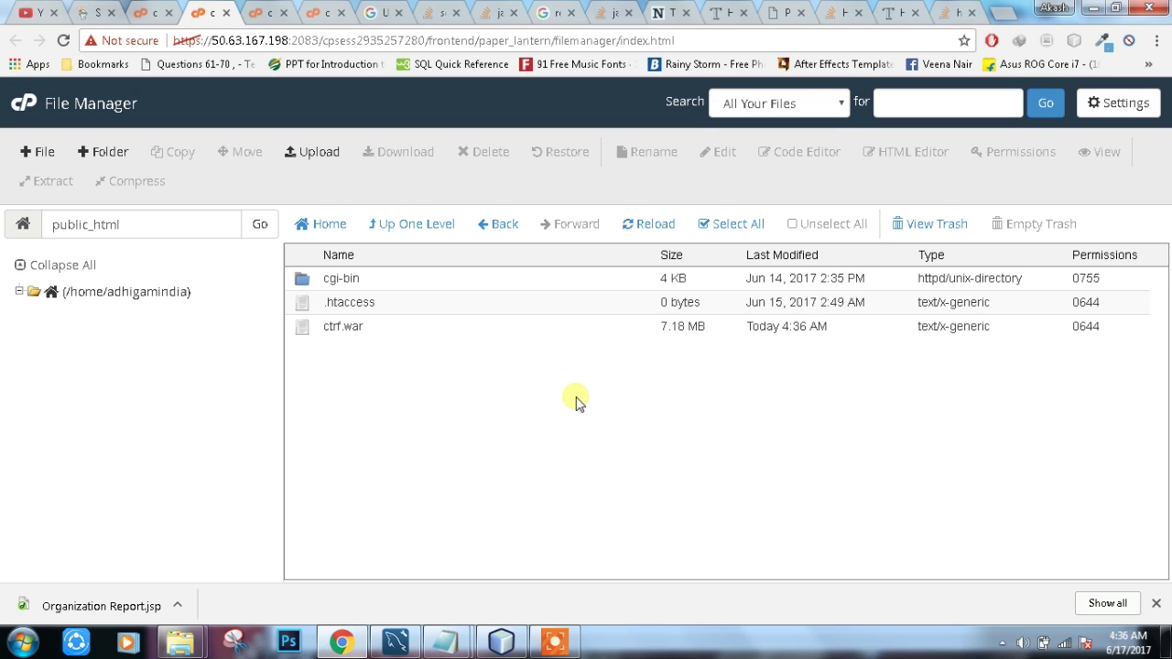
click(1135, 103)
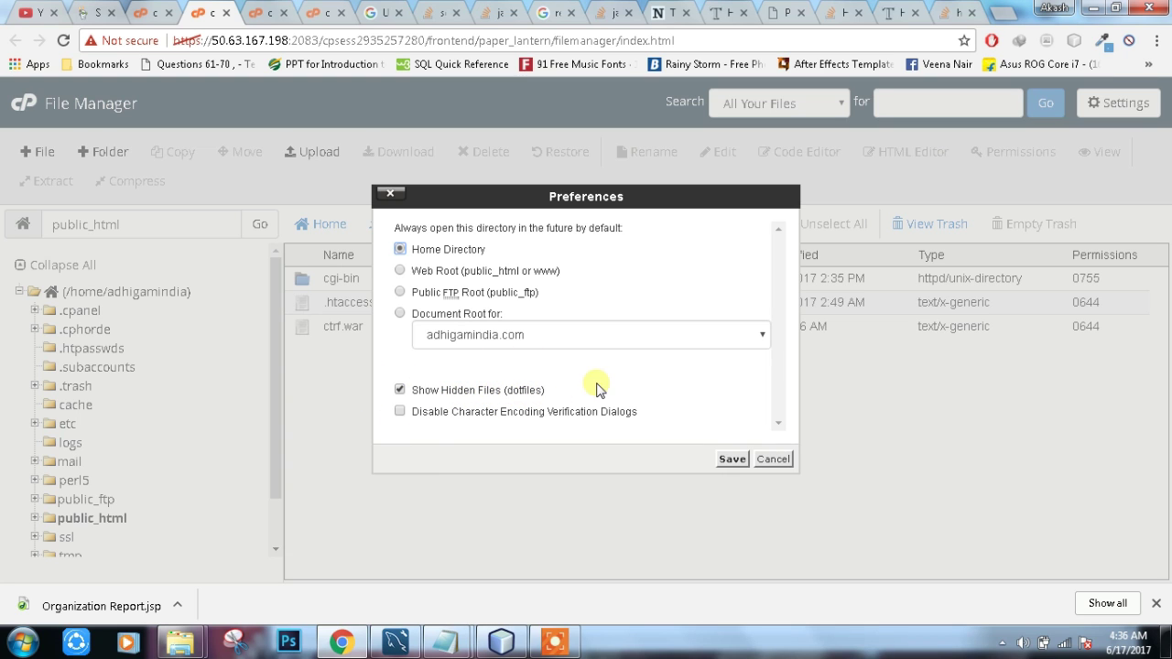
Step: Save preferences and rename ctrf.war to ctrf.zip in public_html
click(731, 460)
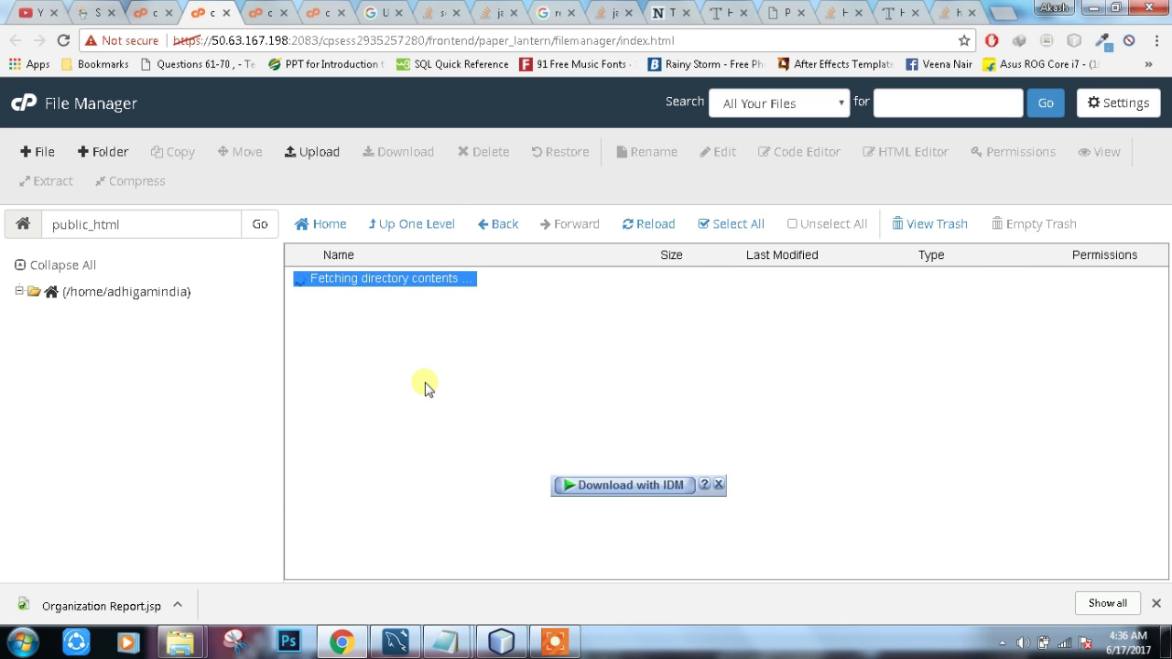
click(374, 307)
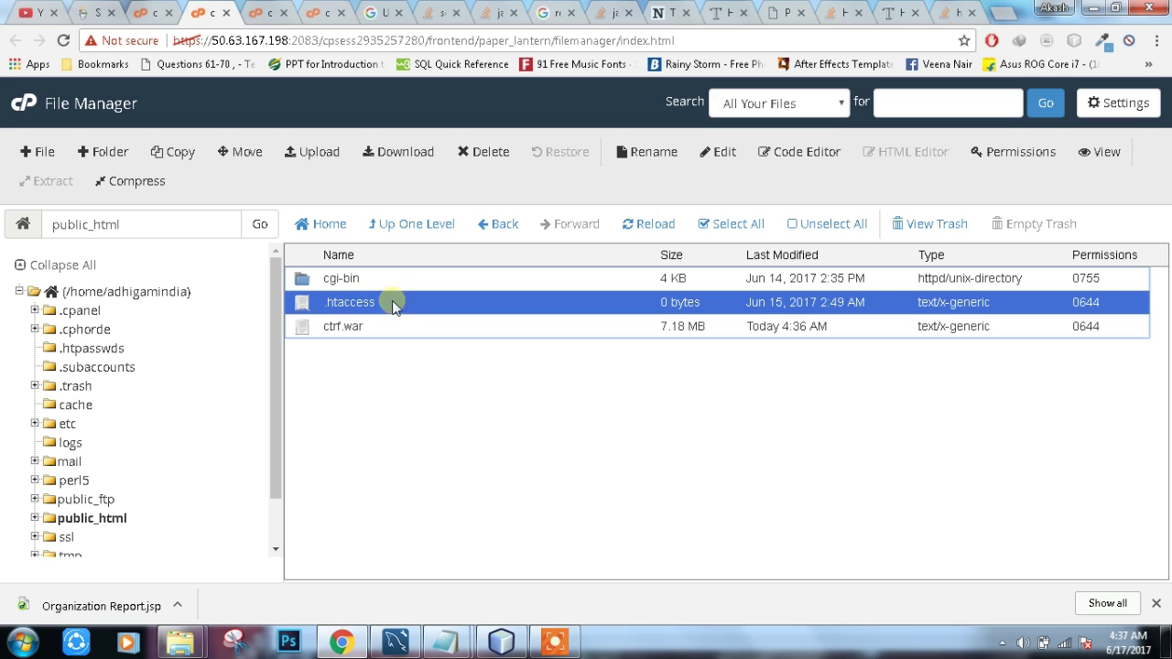
click(392, 328)
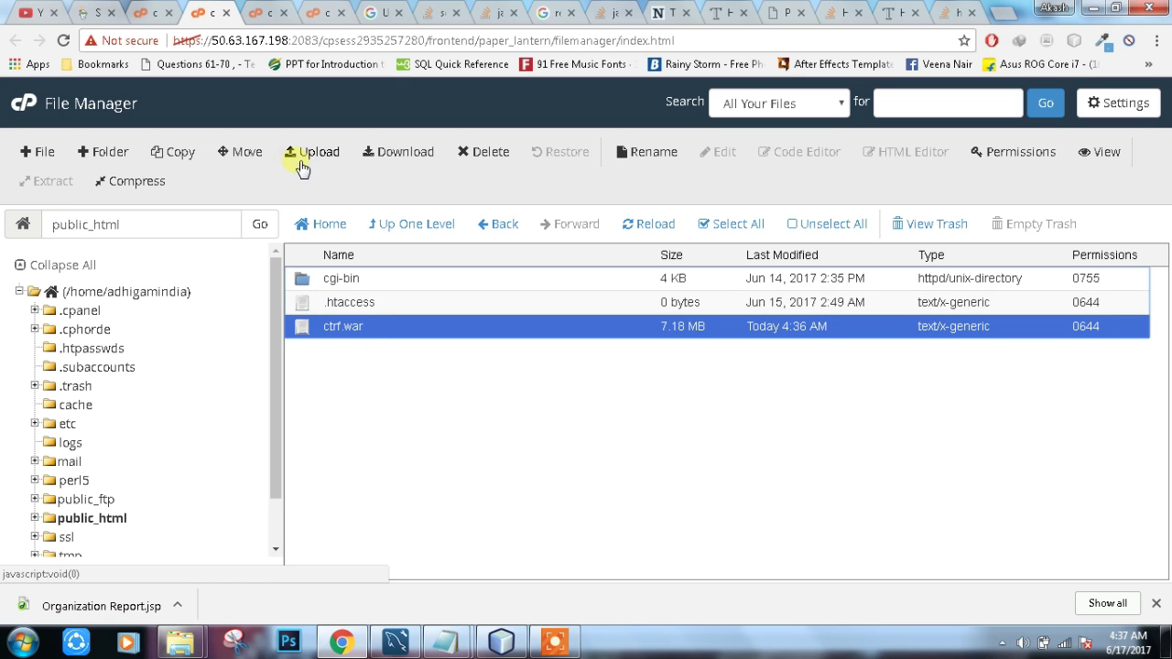
click(627, 156)
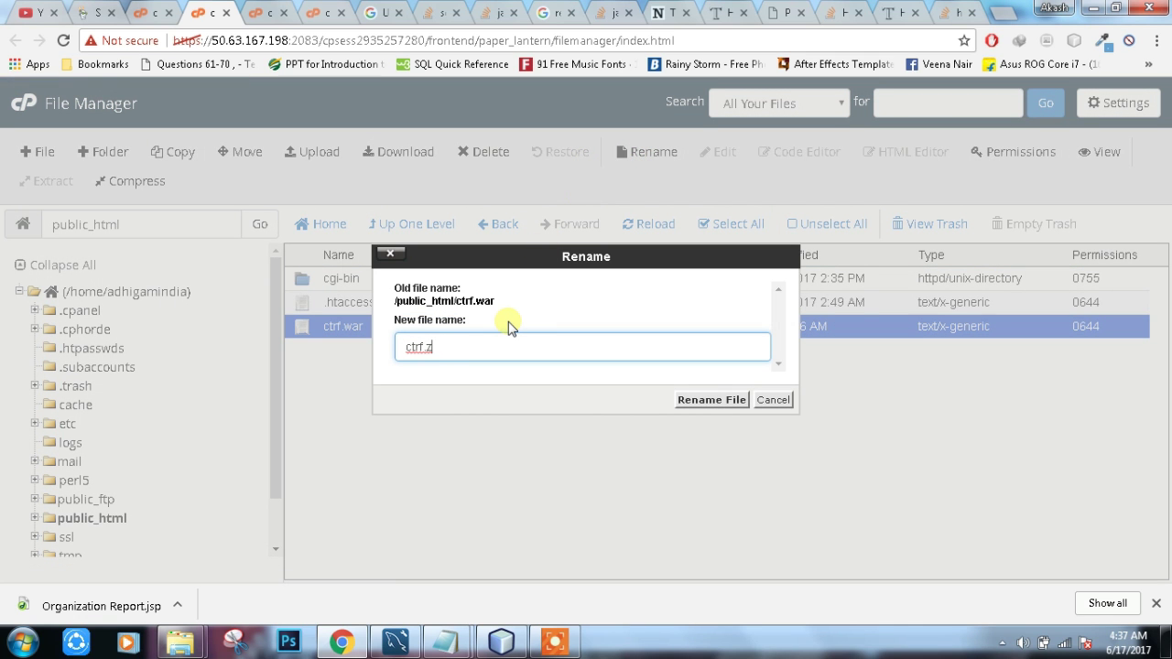
click(695, 409)
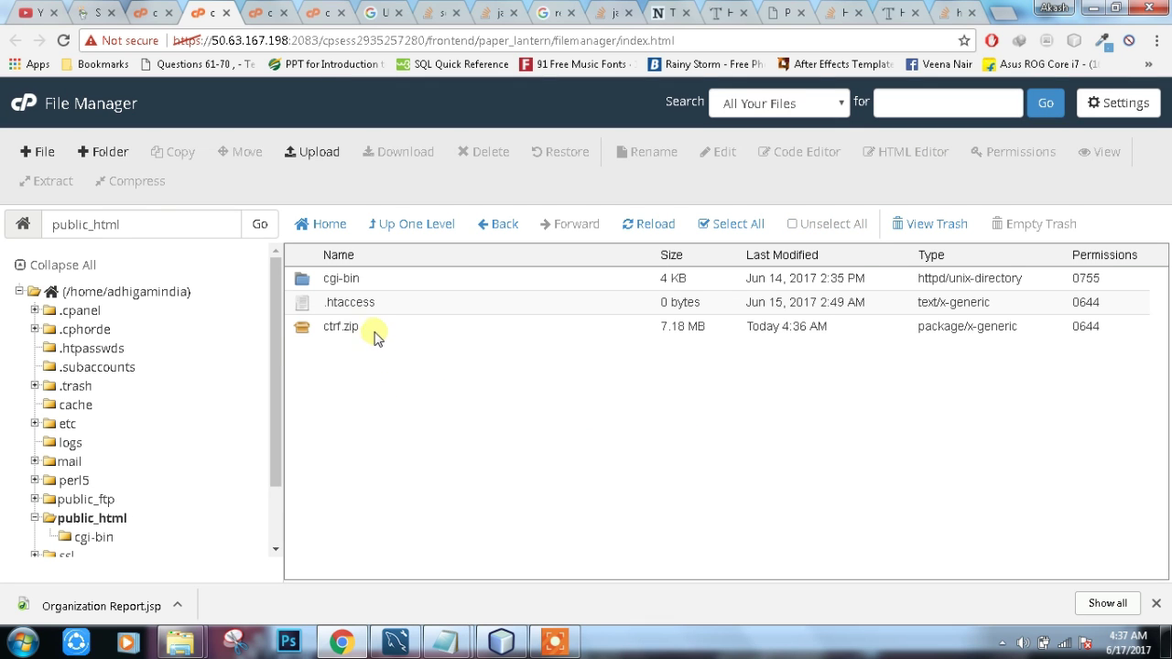
Step: Extract ctrf.zip into public_html, producing META-INF, WEB-INF, assets and the HTML pages
click(376, 338)
click(44, 184)
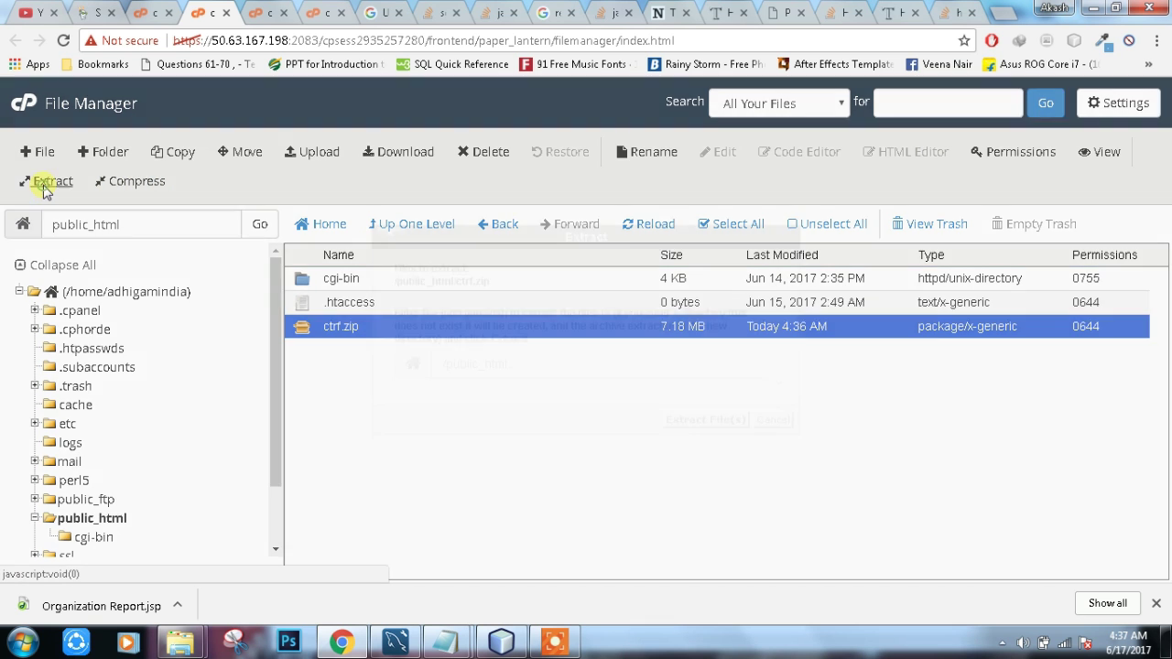
click(707, 419)
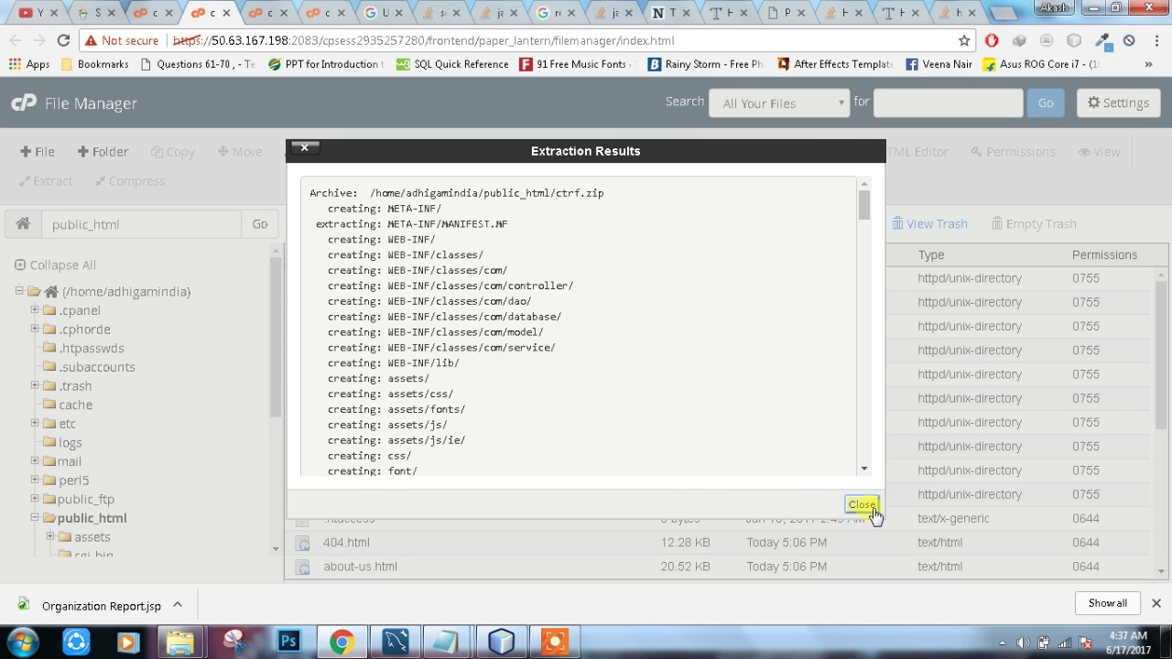
click(863, 506)
scroll(469, 430, down, 3)
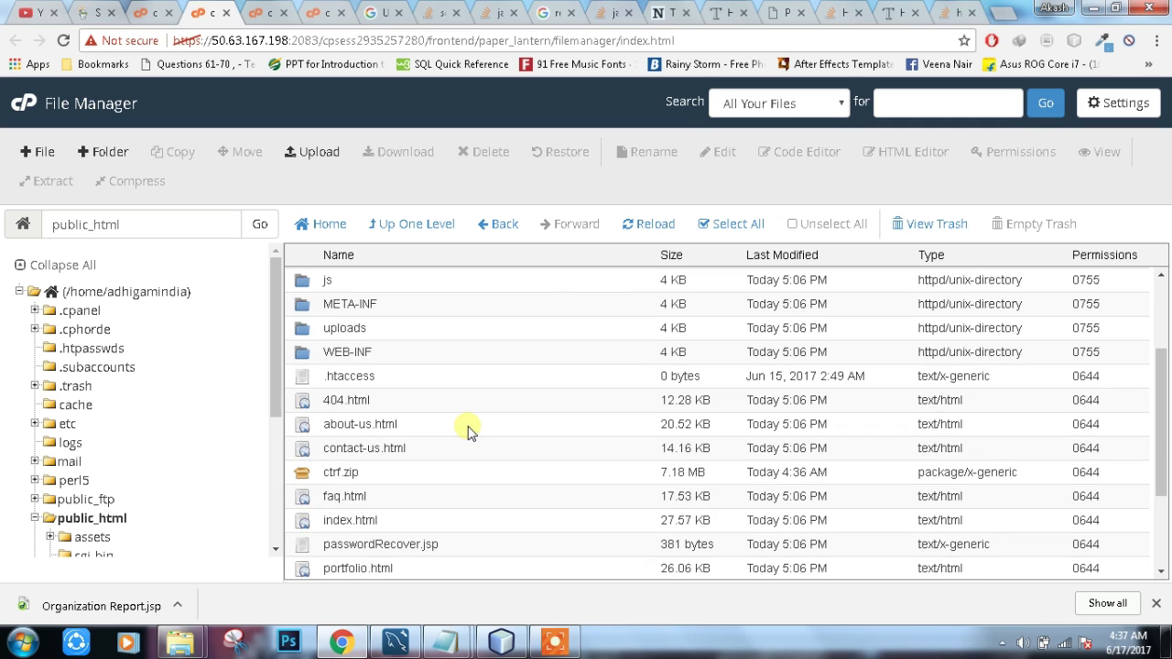
Step: Load adhigamindia.com in a new tab, scroll the live homepage, then return to the GoDaddy tab
click(997, 9)
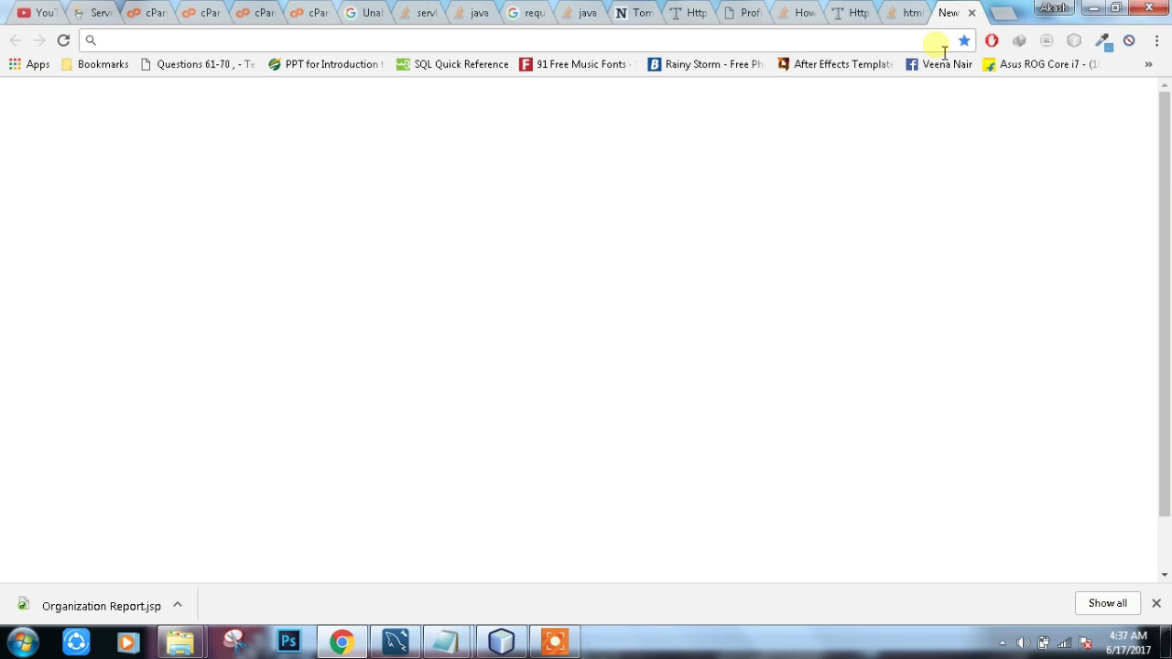
text(adh)
key(Return)
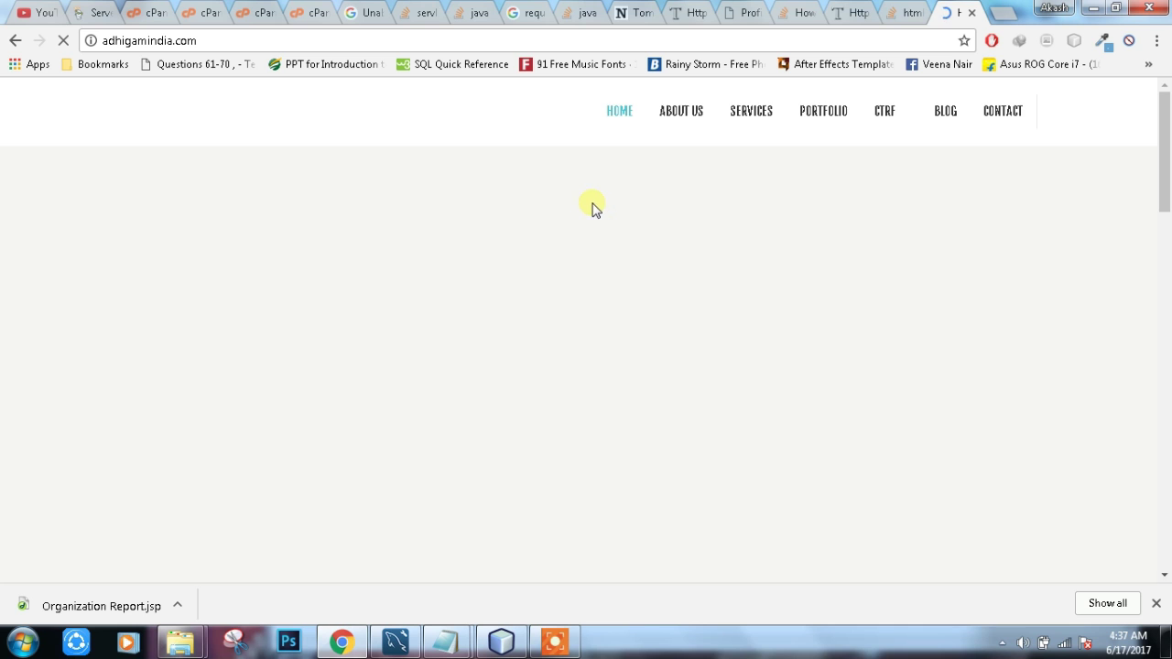
scroll(483, 200, down, 10)
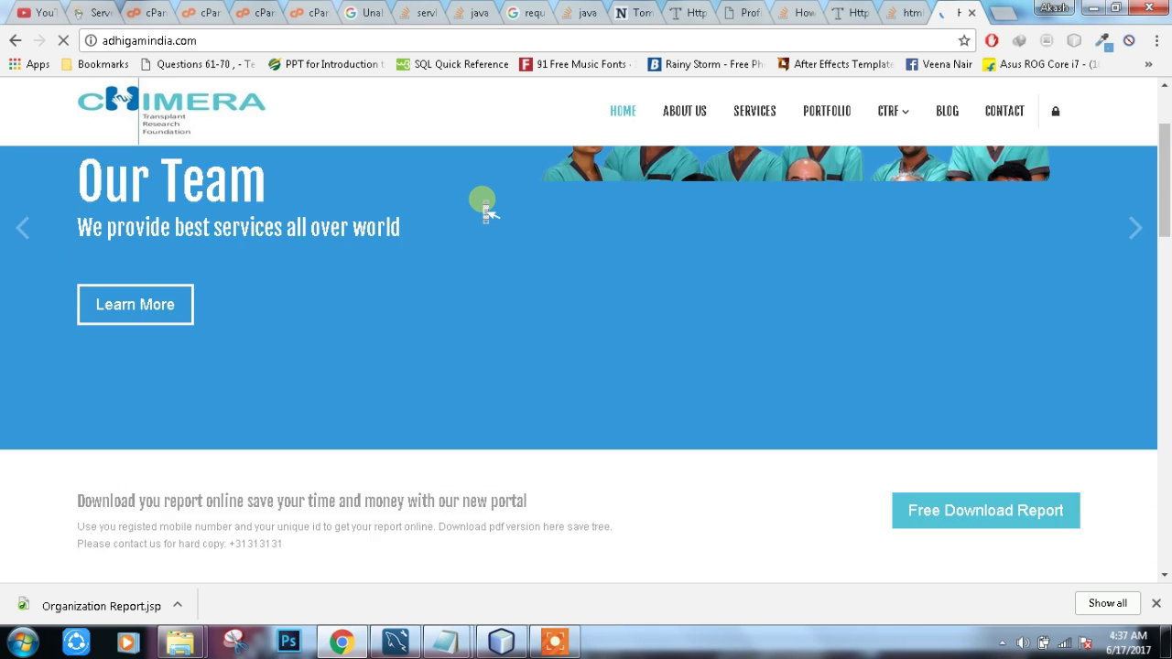
scroll(485, 211, down, 6)
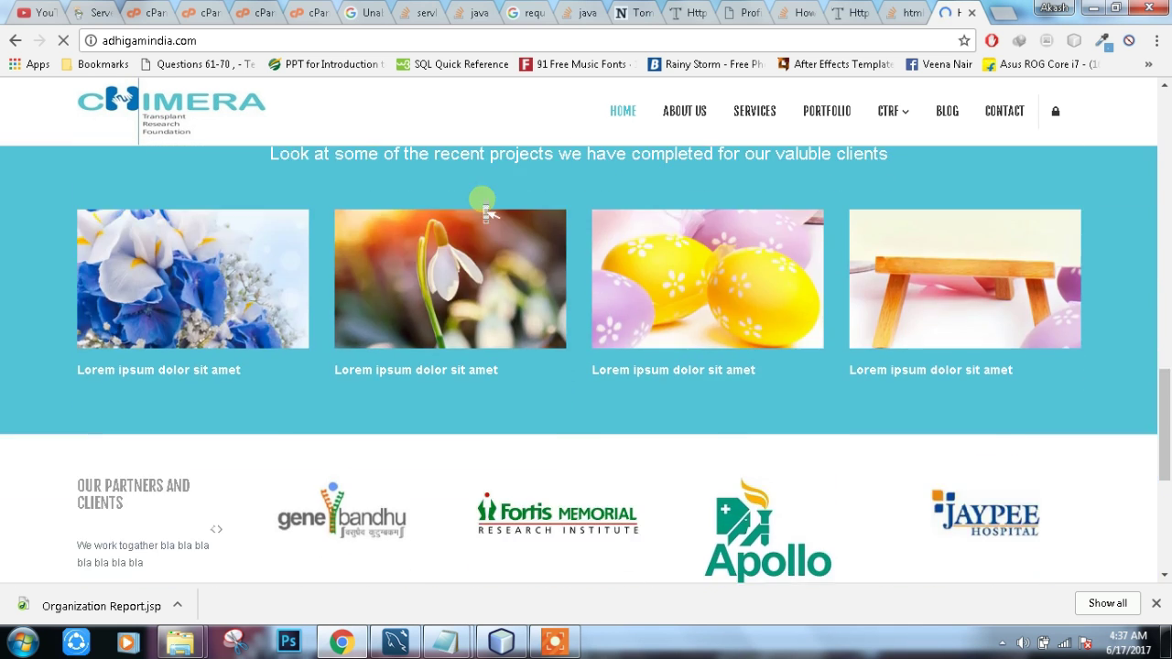
key(Home)
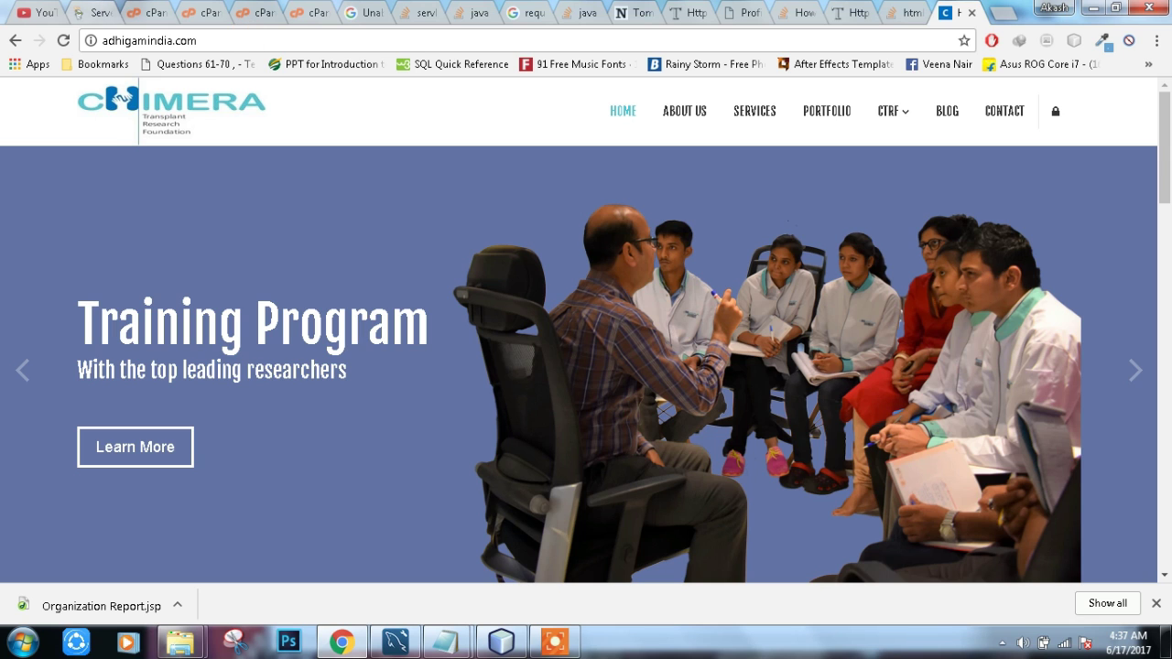
key(ctrl+2)
Step: Review public_html's extracted files in File Manager, then open adhigamindia.com's Login Form
key(ctrl+3)
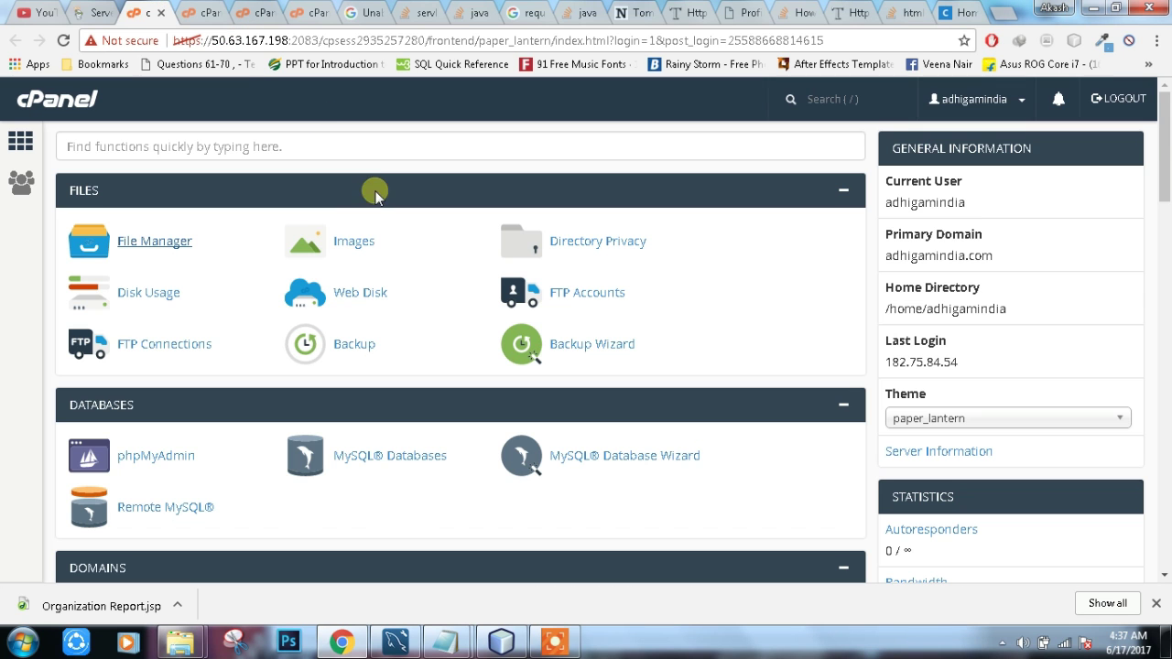
key(ctrl+4)
scroll(390, 333, down, 3)
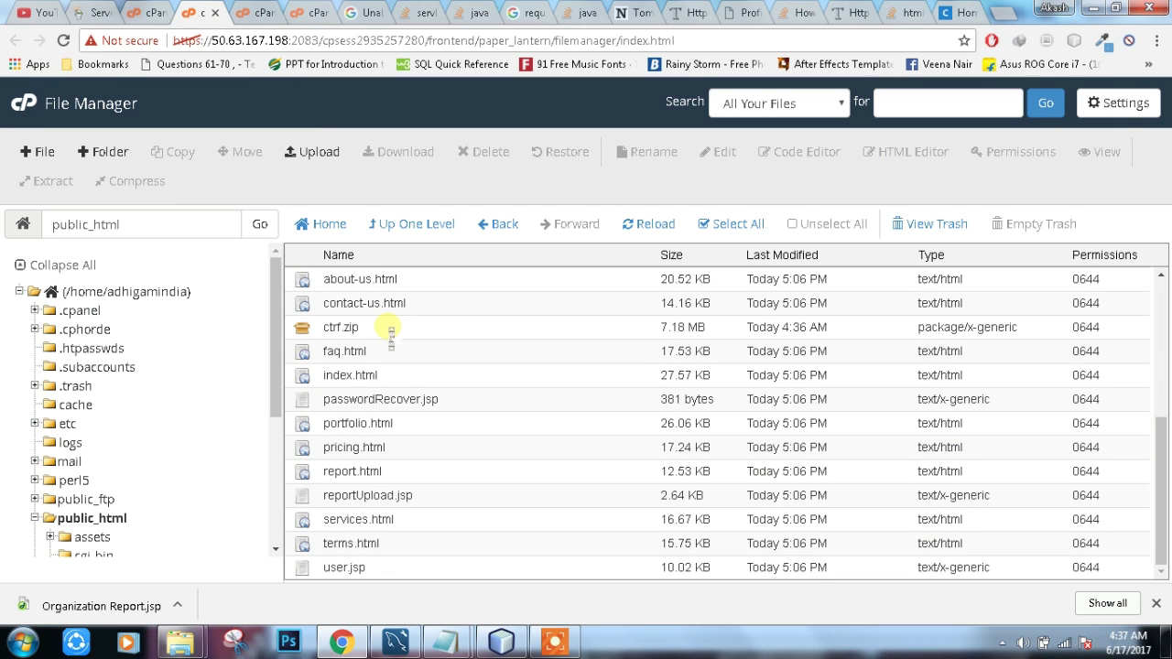
scroll(417, 470, up, 5)
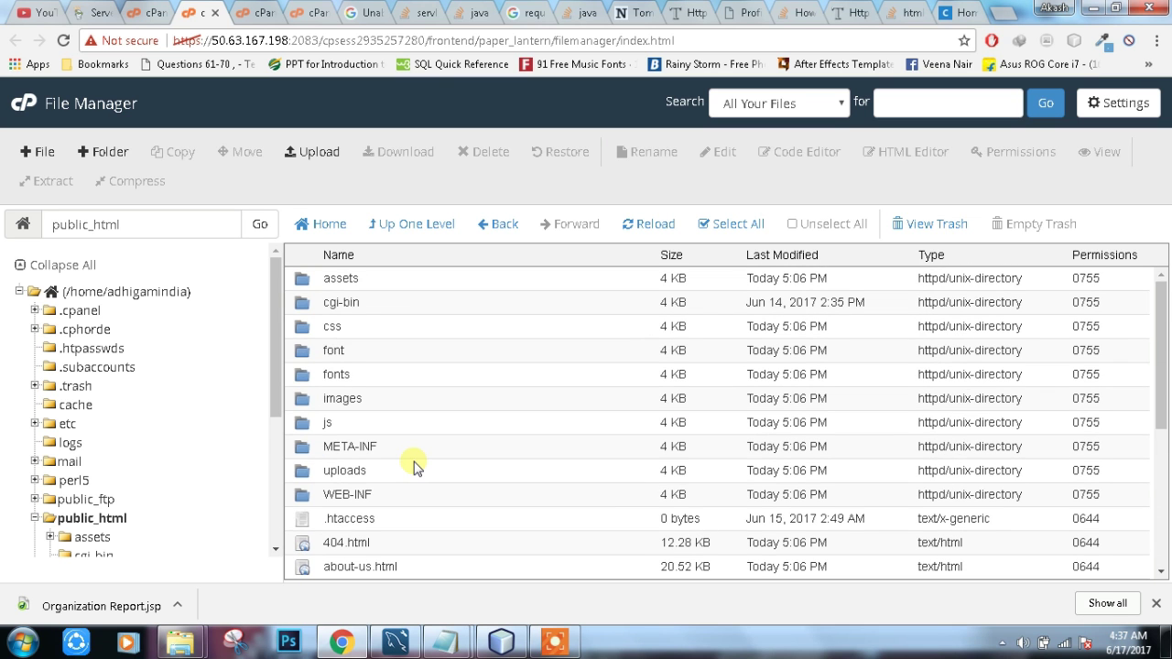
scroll(417, 463, down, 6)
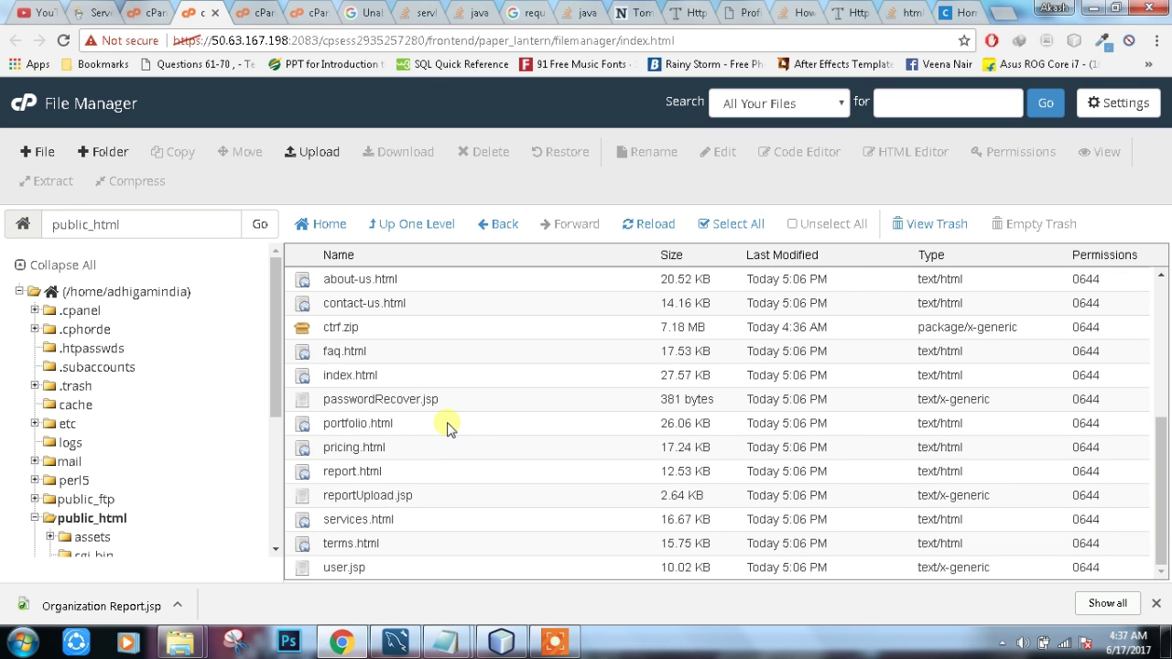
scroll(448, 429, up, 3)
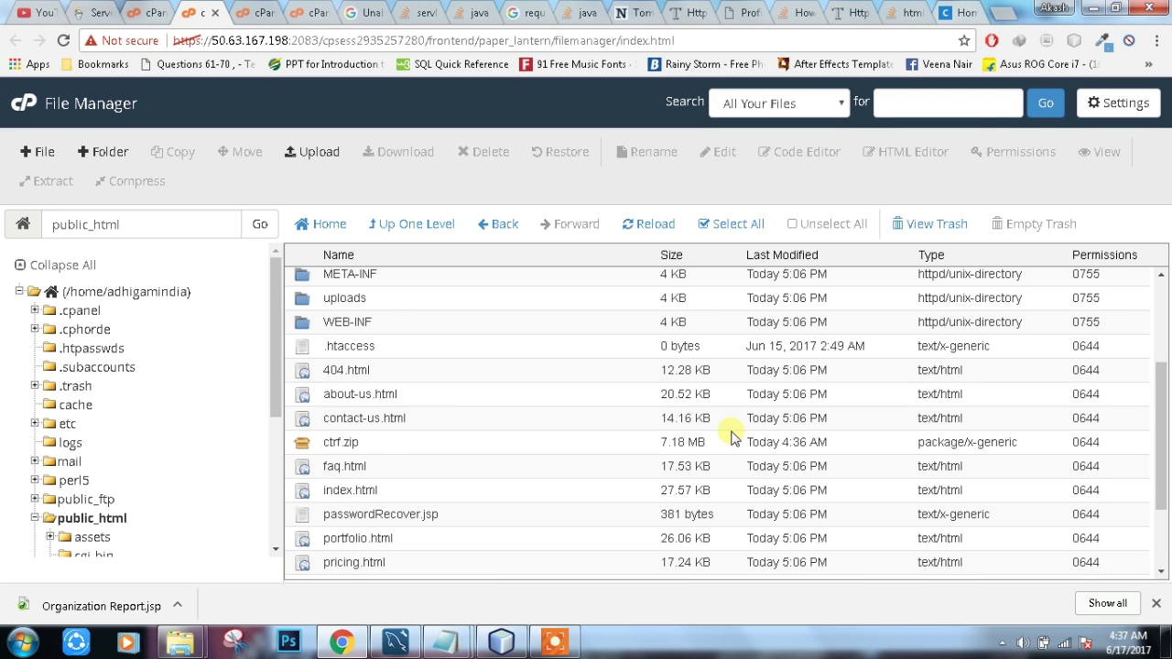
scroll(733, 431, down, 3)
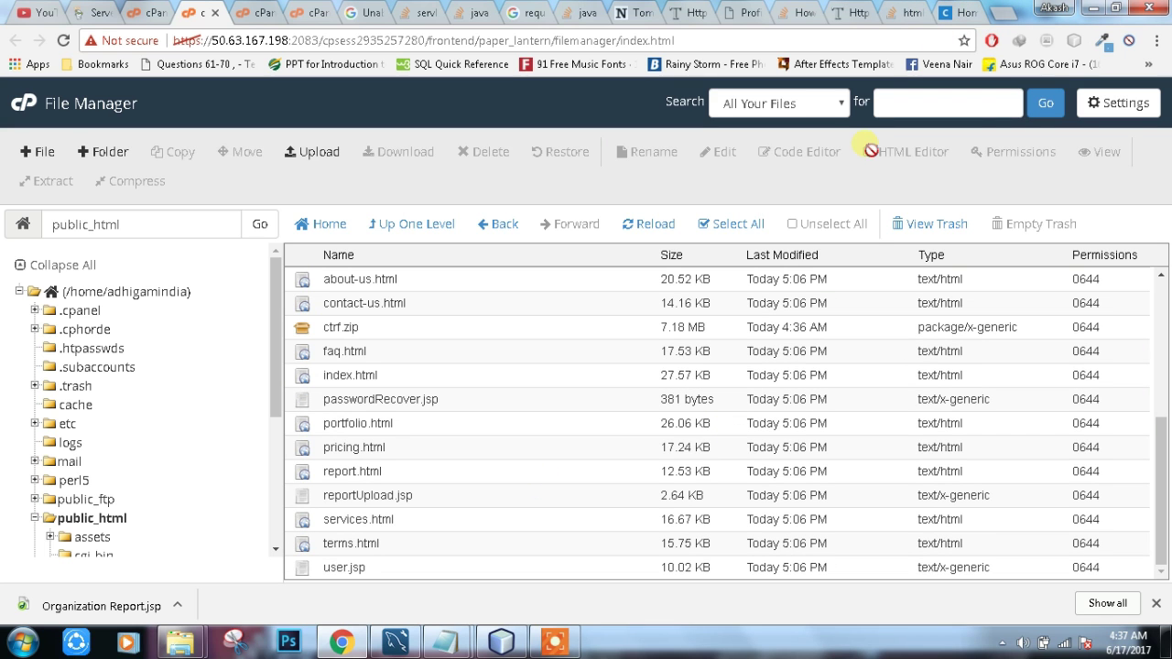
key(ctrl+9)
click(1053, 112)
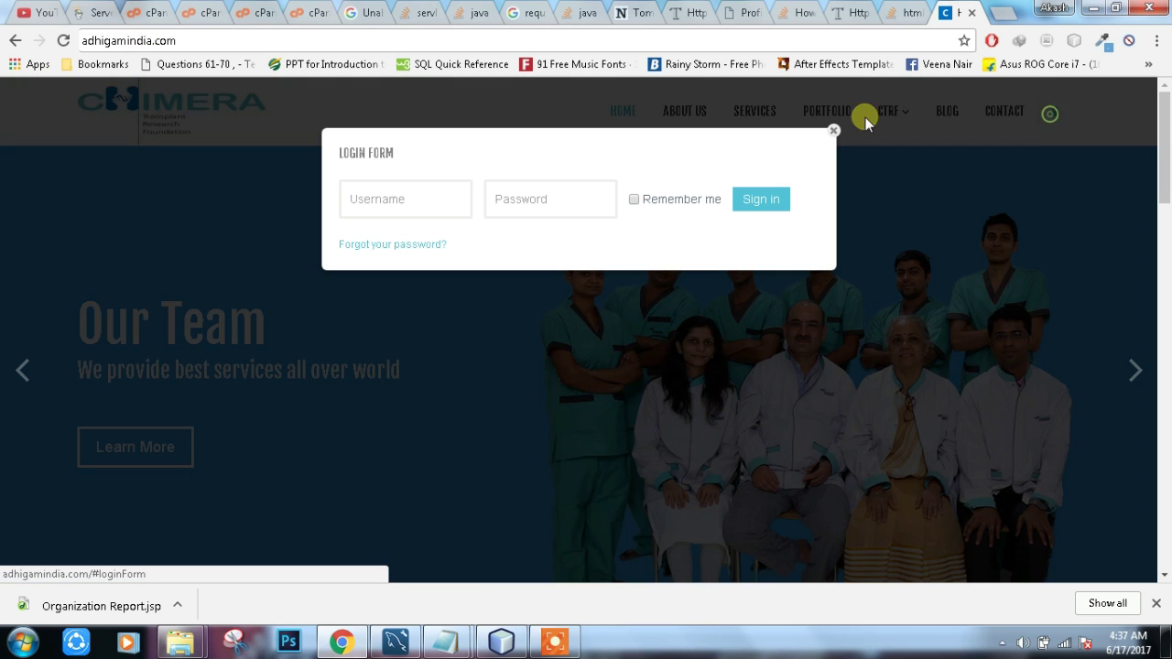
Step: Sign in on the live site with the saved username and password, hit a /Login 404, and go back
click(454, 186)
text(c)
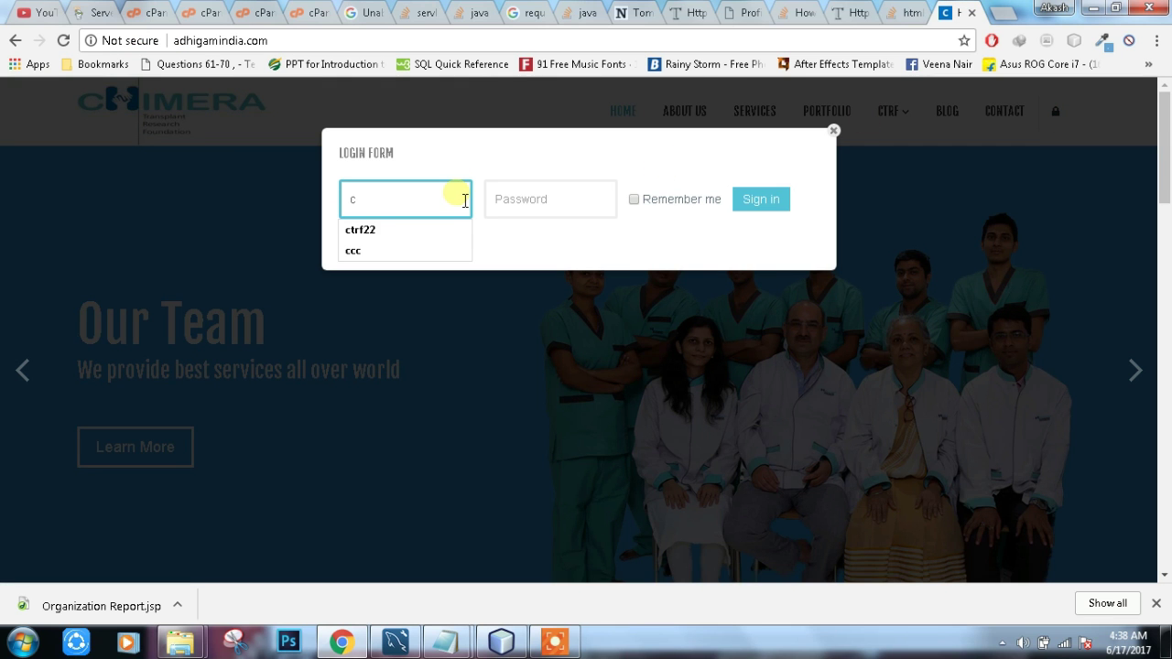
key(Down)
key(Tab)
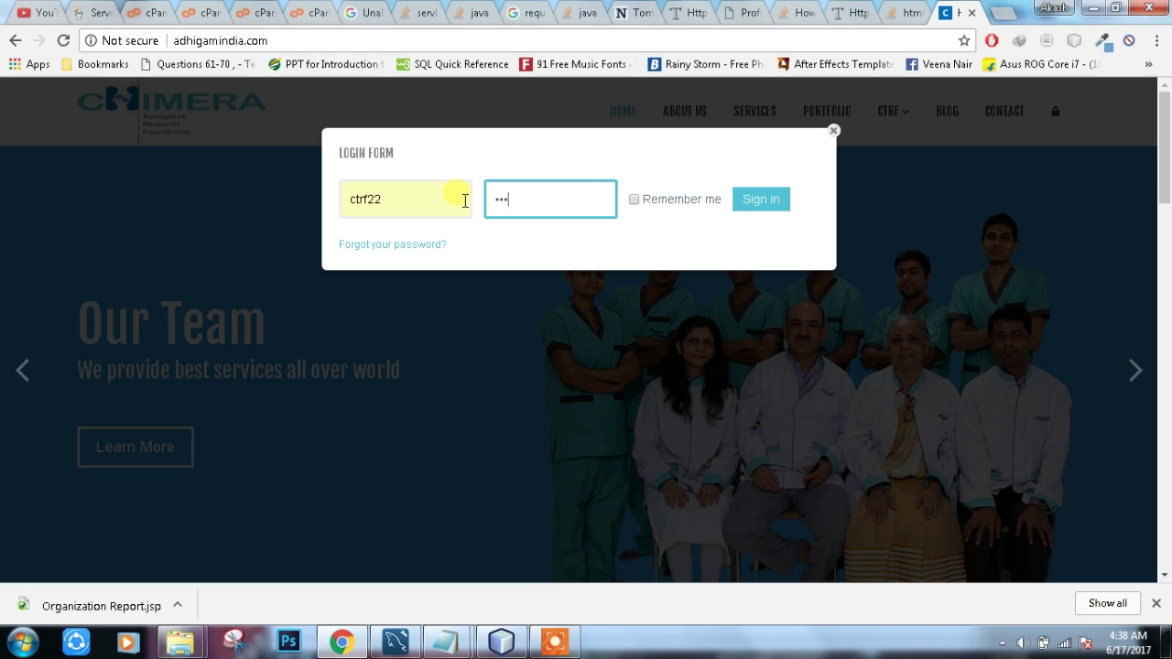
key(Return)
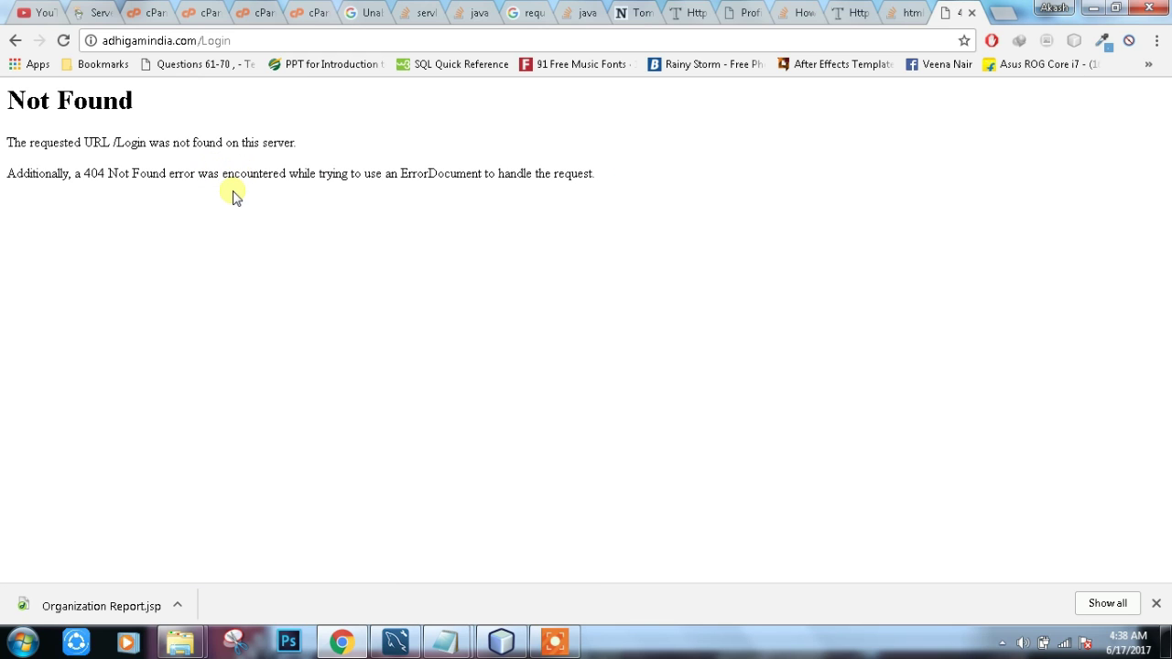
click(14, 44)
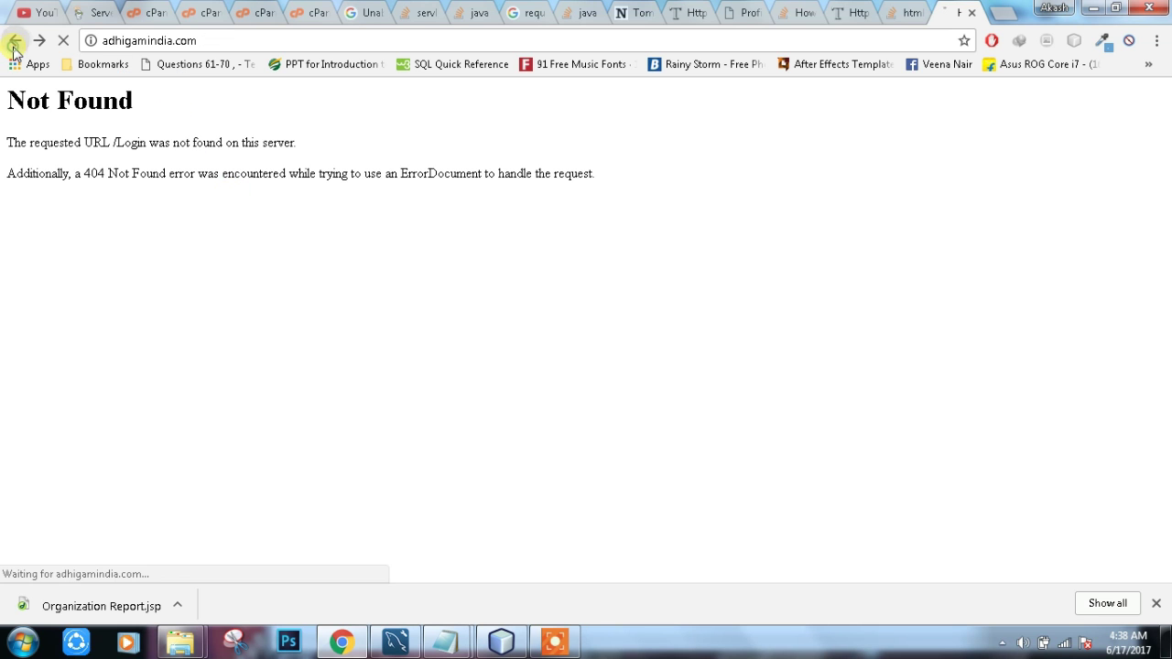
Step: Return to the cPanel File Manager tab listing public_html's extracted pages
click(174, 12)
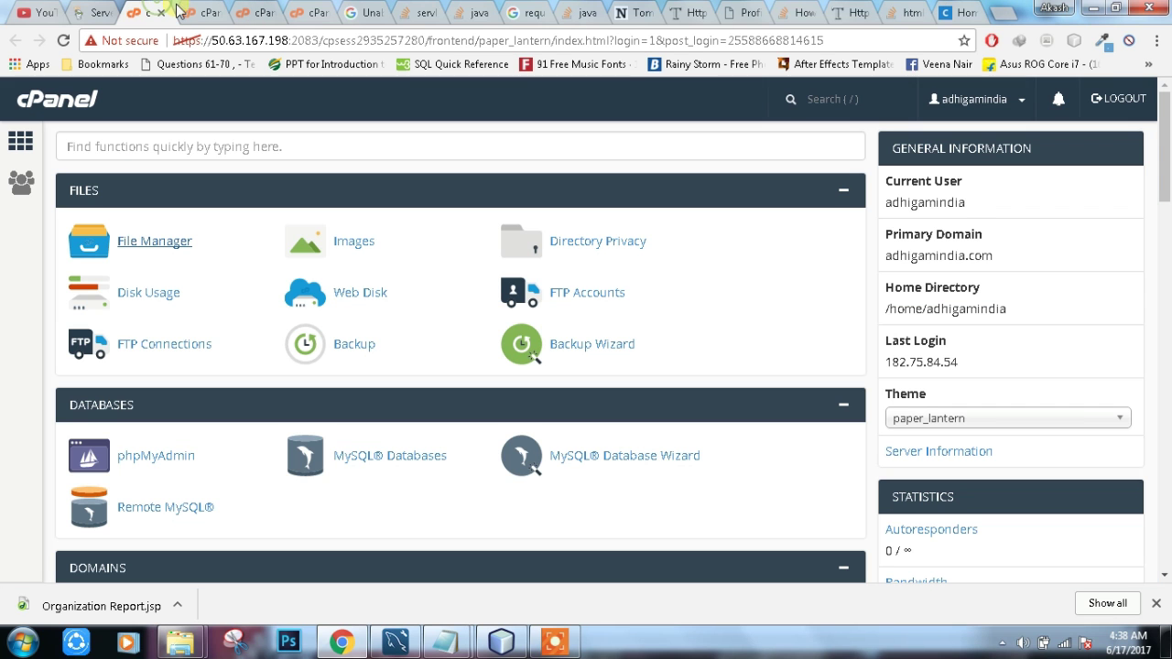
key(ctrl+9)
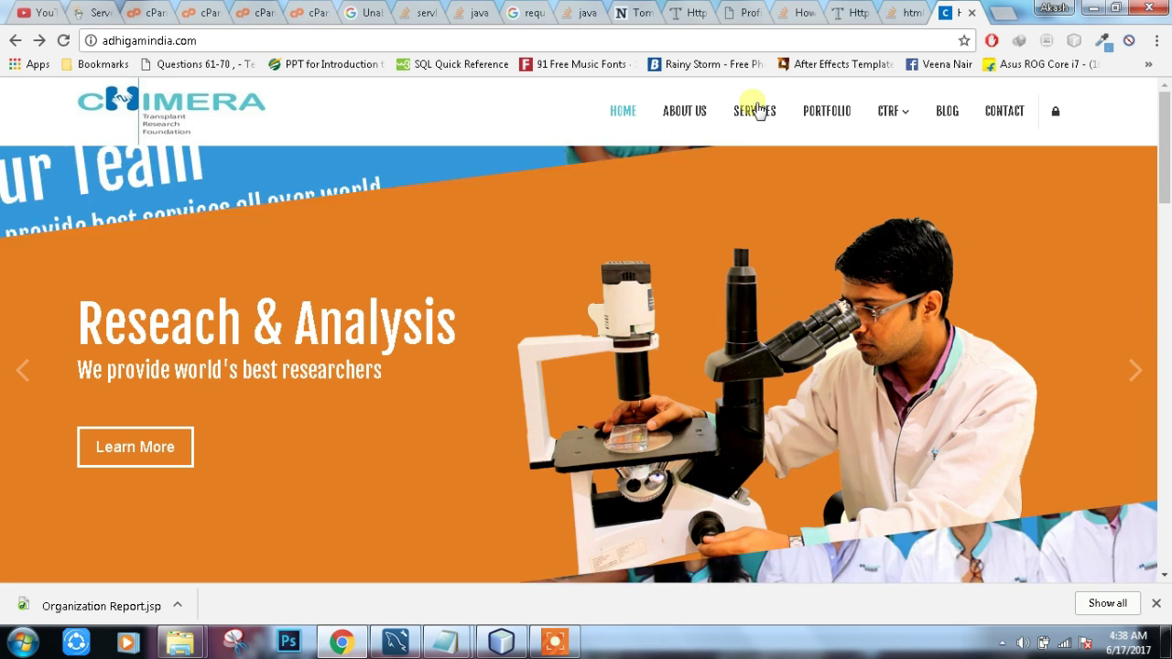
key(ctrl+3)
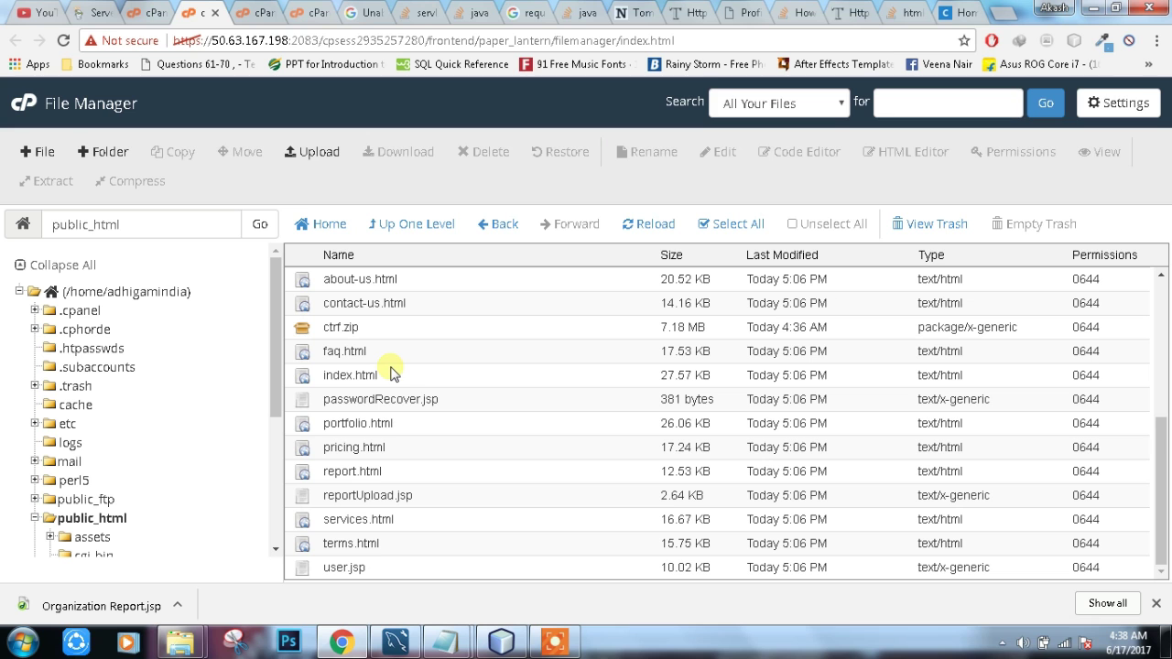
Step: Select the empty .htaccess in public_html and open it in the Code Editor
scroll(635, 449, up, 3)
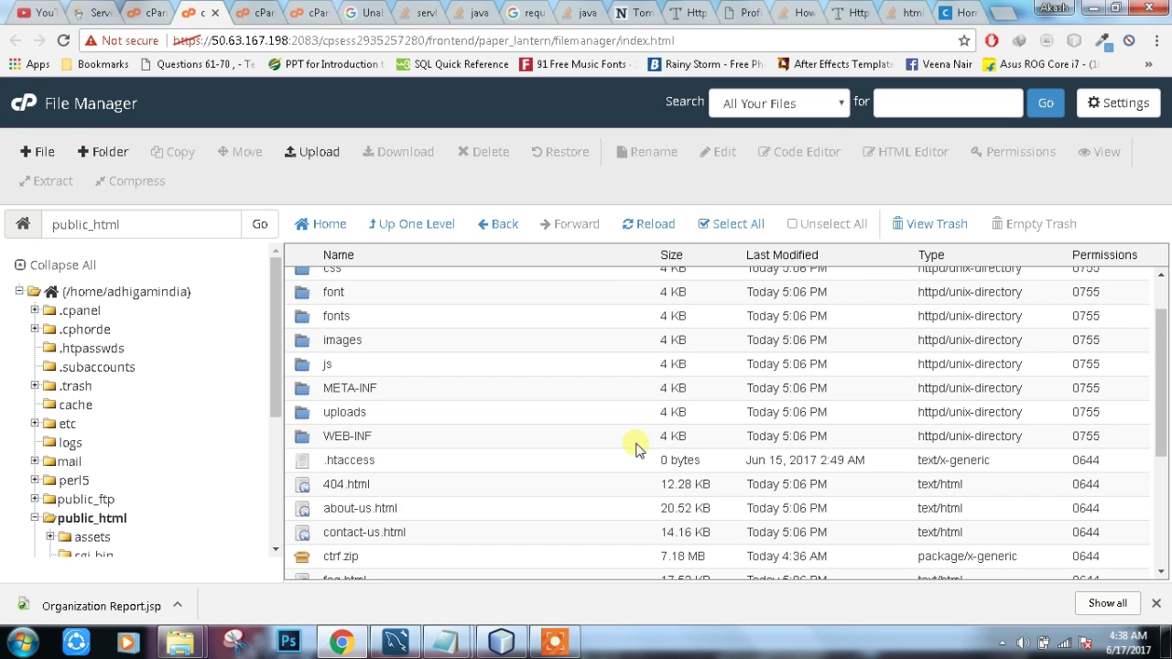
scroll(551, 434, up, 1)
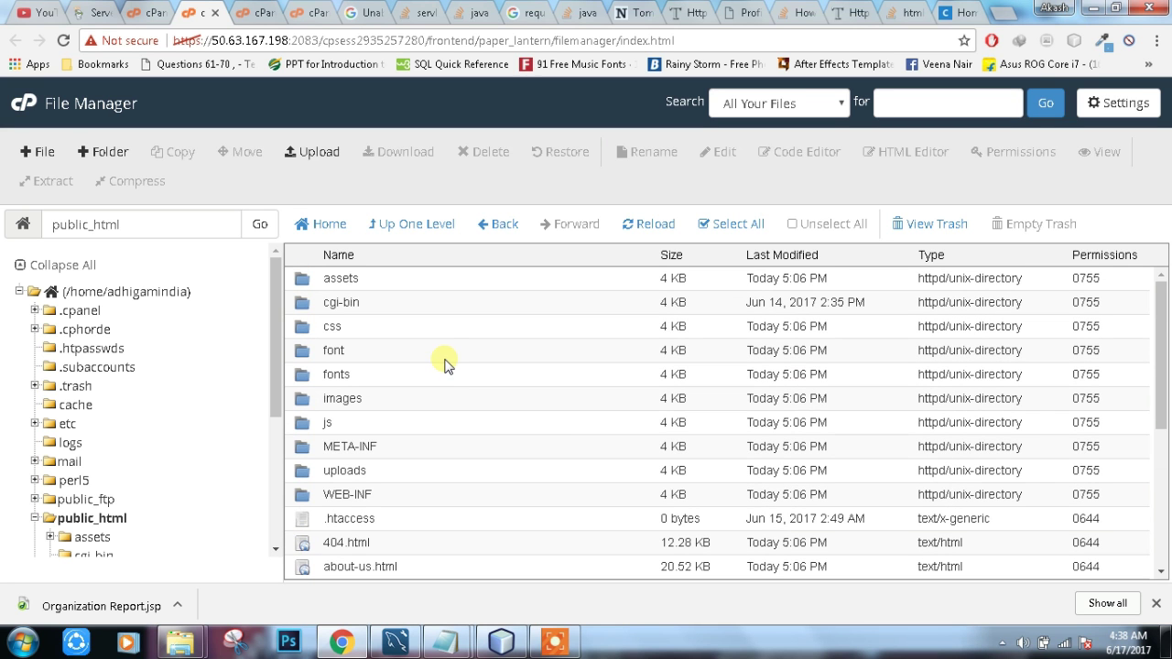
scroll(448, 366, down, 3)
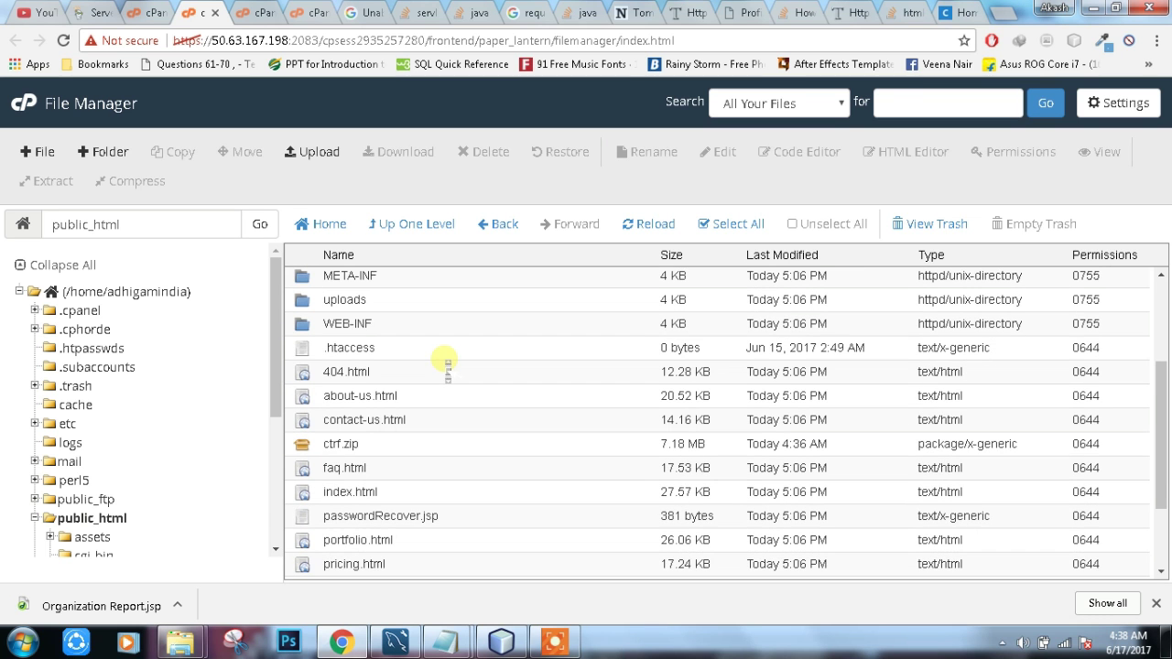
scroll(448, 366, down, 2)
scroll(394, 355, up, 4)
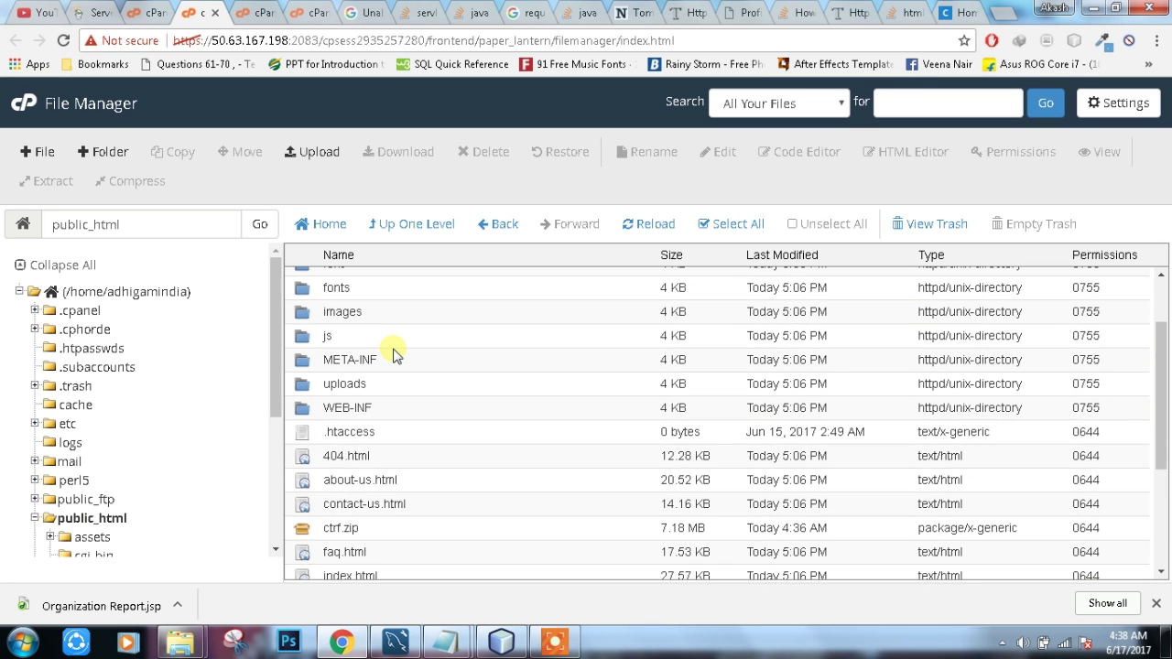
scroll(394, 355, up, 2)
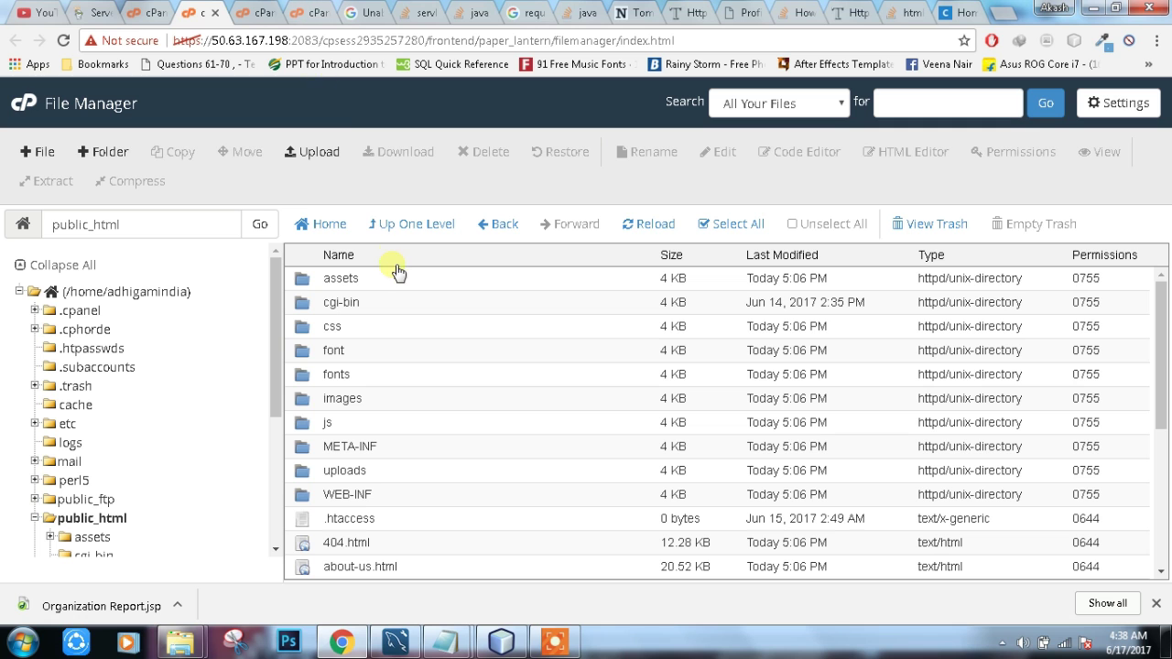
scroll(387, 426, down, 5)
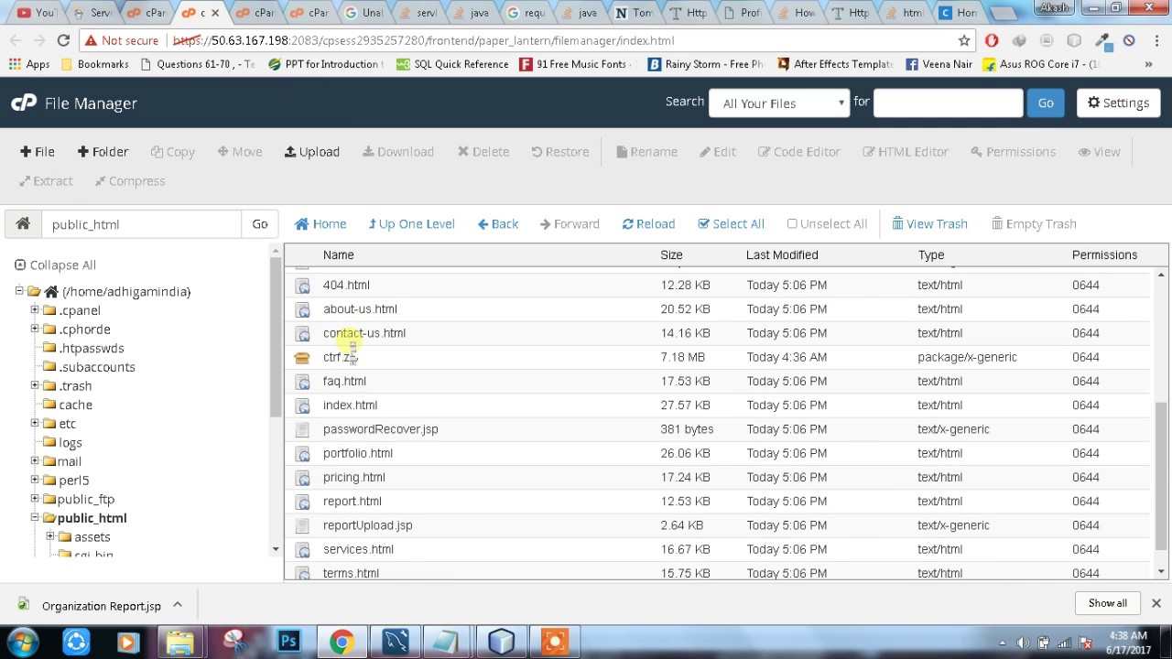
scroll(344, 341, up, 2)
click(376, 377)
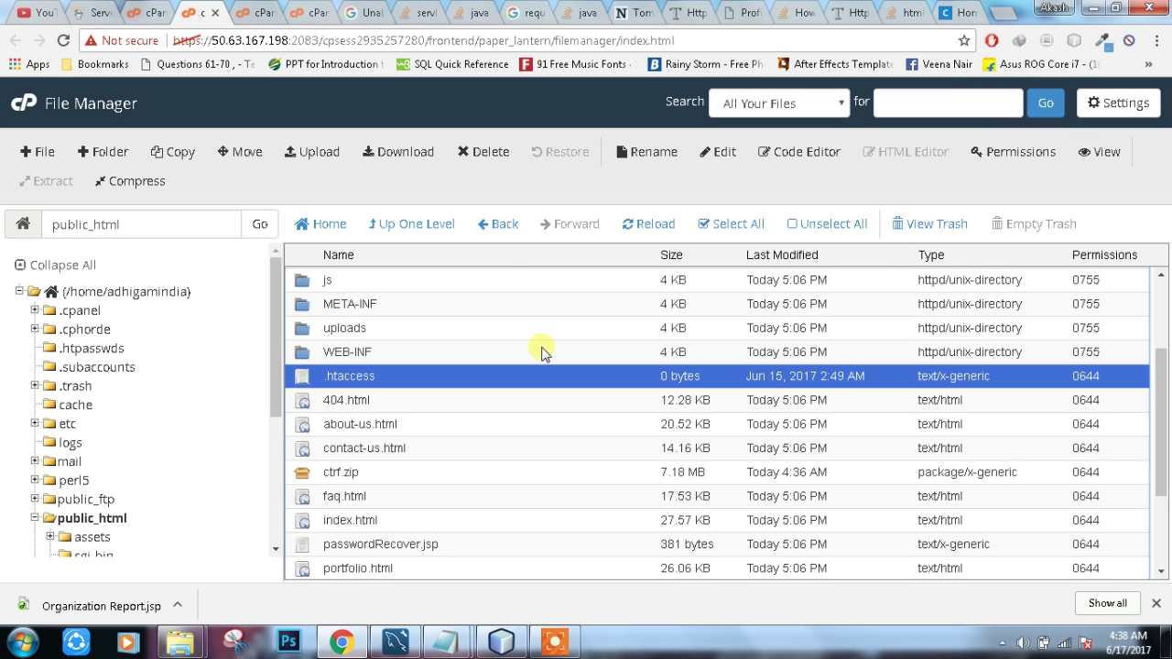
click(782, 152)
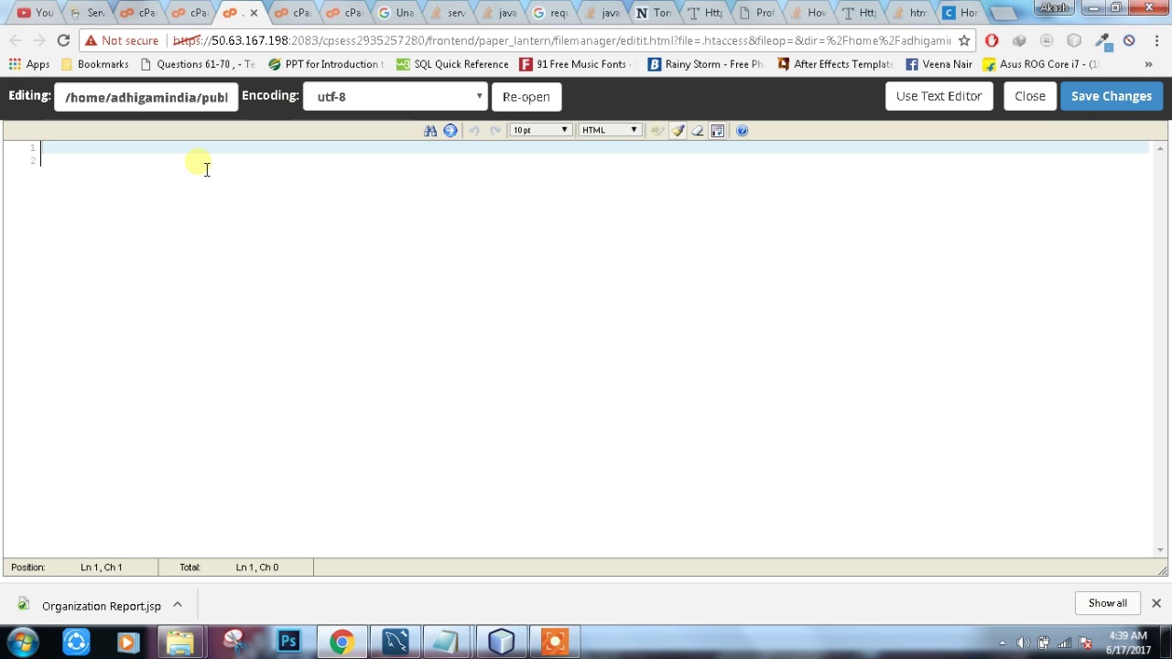
Step: Close the .htaccess editor without changes and dismiss the Code Editor encoding prompt
click(255, 14)
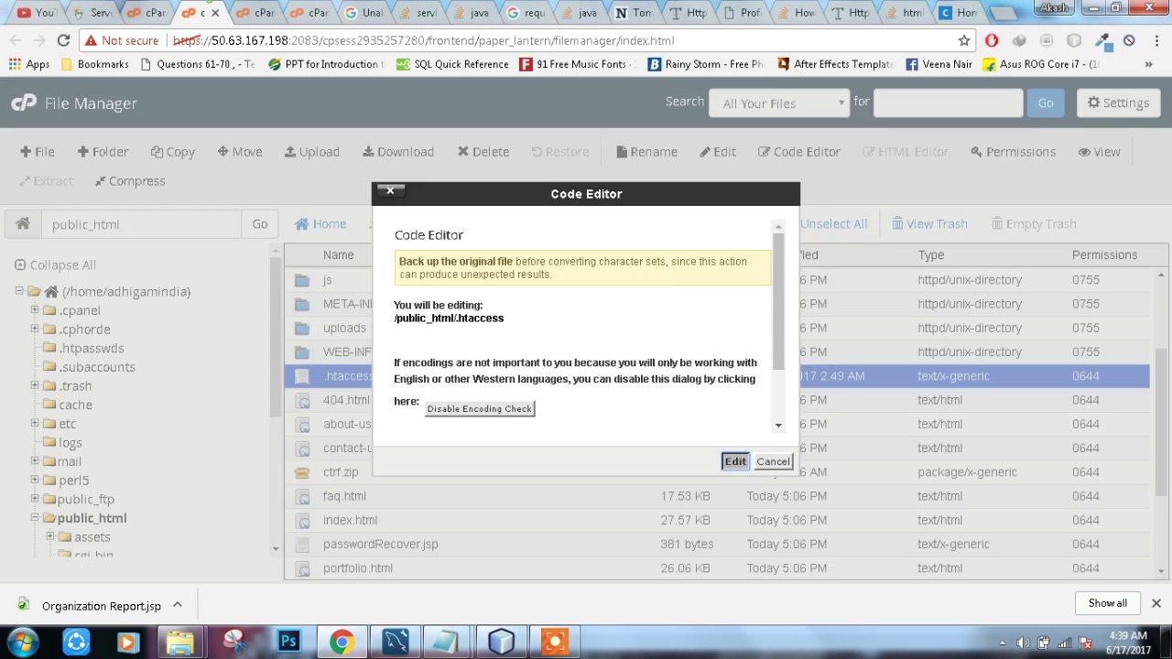
key(Escape)
scroll(374, 388, down, 3)
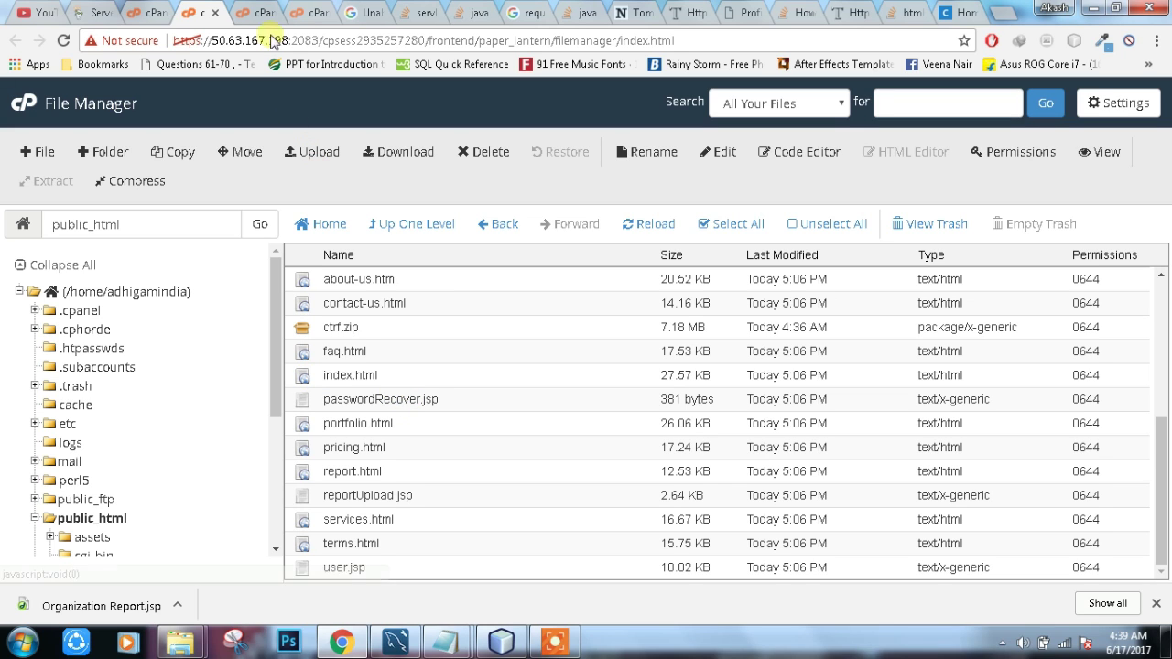
scroll(413, 293, up, 2)
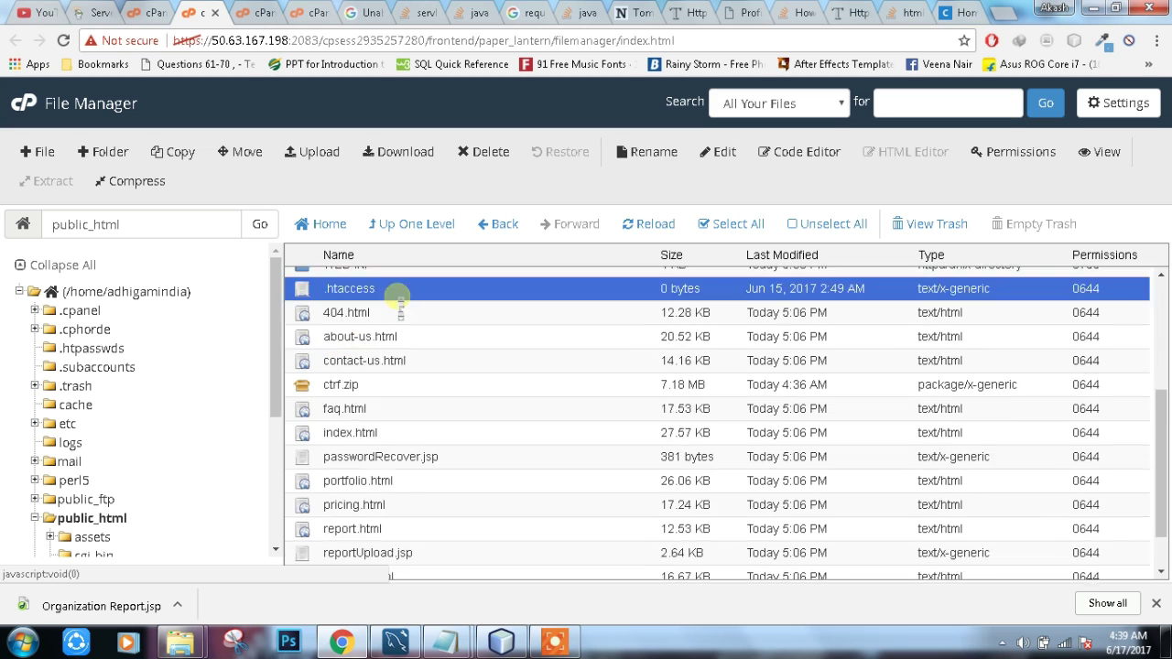
Step: Reselect the unchanged 0-byte .htaccess file in the public_html listing
click(378, 403)
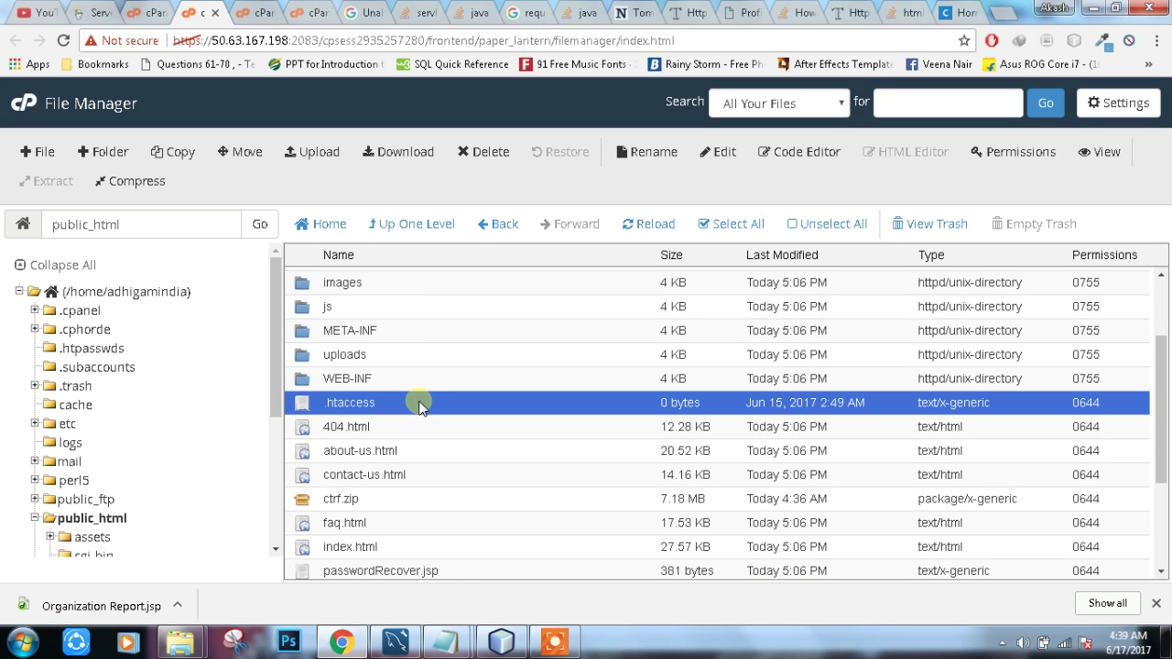
scroll(418, 405, down, 1)
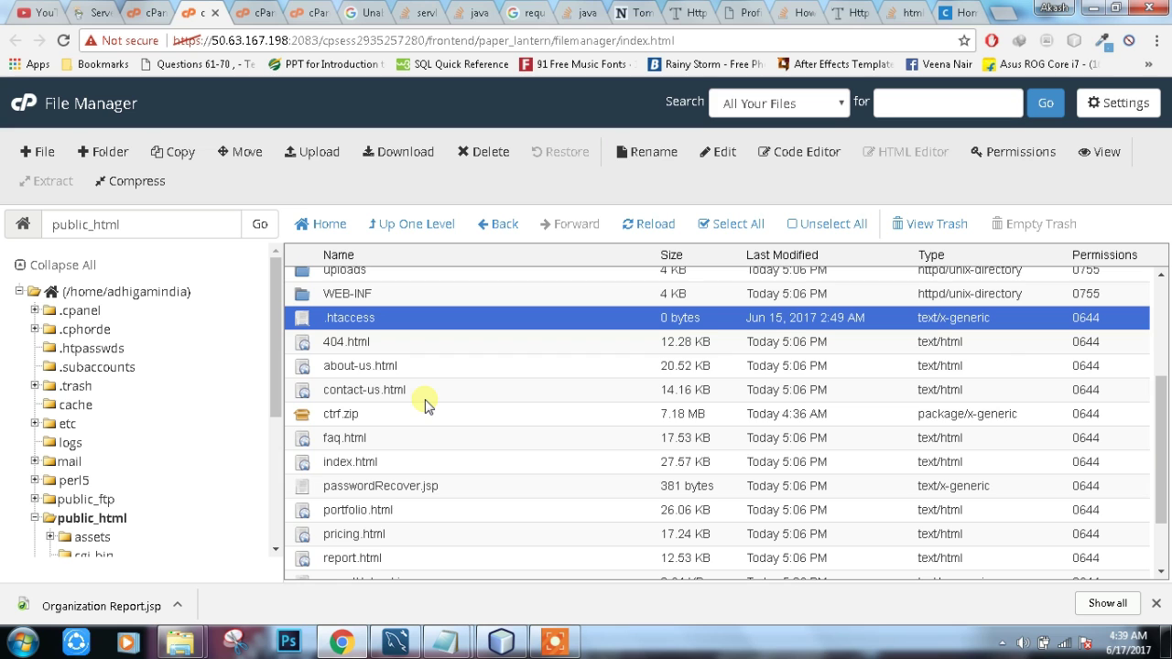
scroll(422, 399, down, 1)
scroll(403, 357, up, 2)
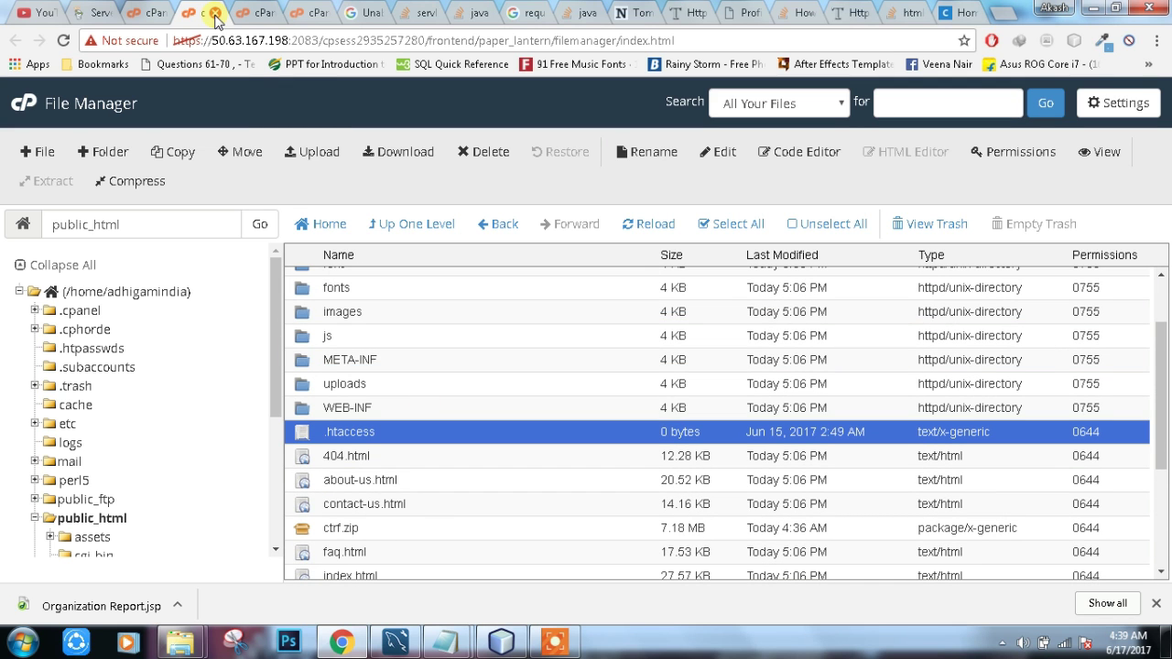